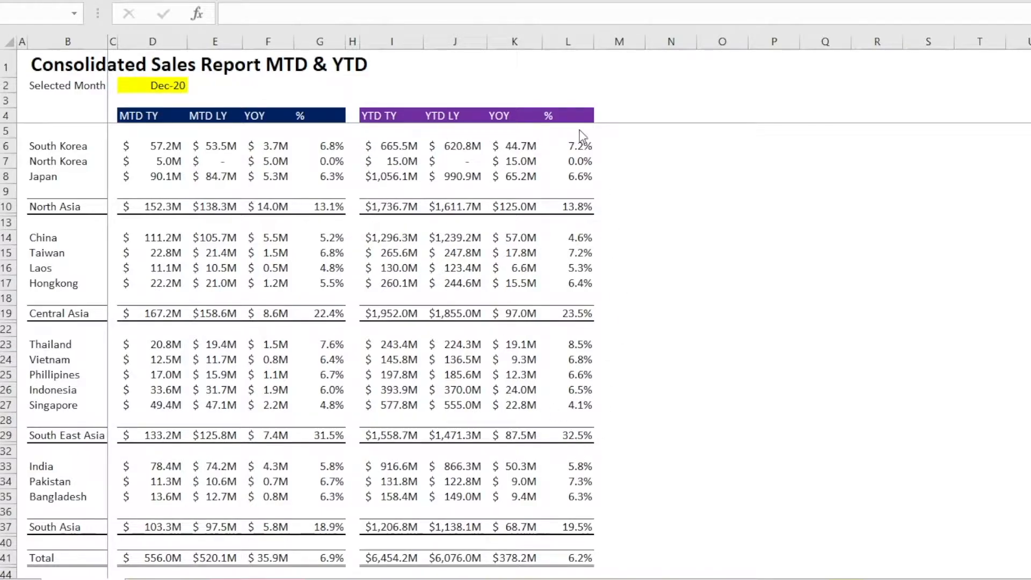
# Step: Try the report's Selected Month list by choosing Oct-20 and one further month
pyautogui.click(145, 84)
pyautogui.click(195, 85)
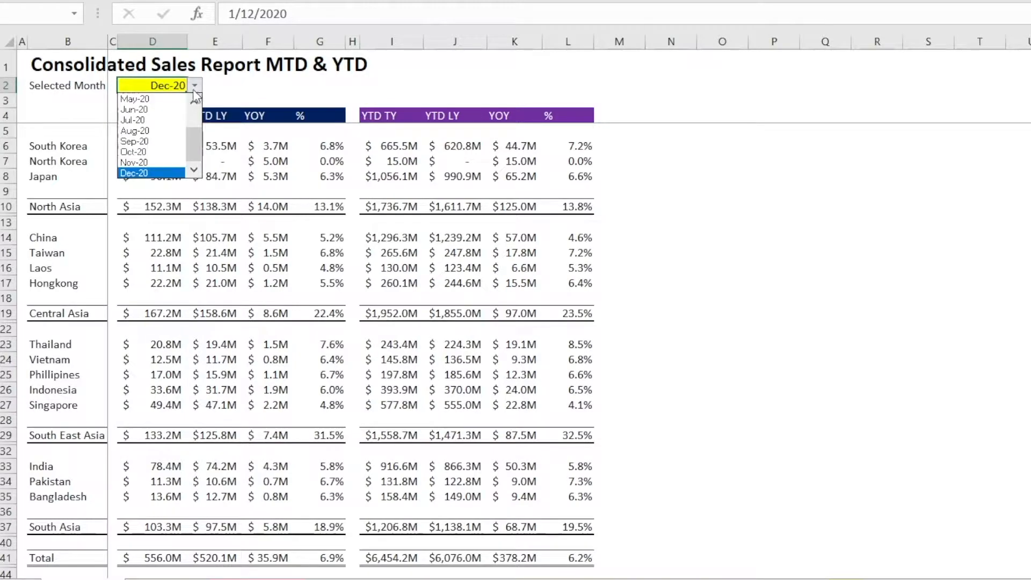
pyautogui.click(172, 153)
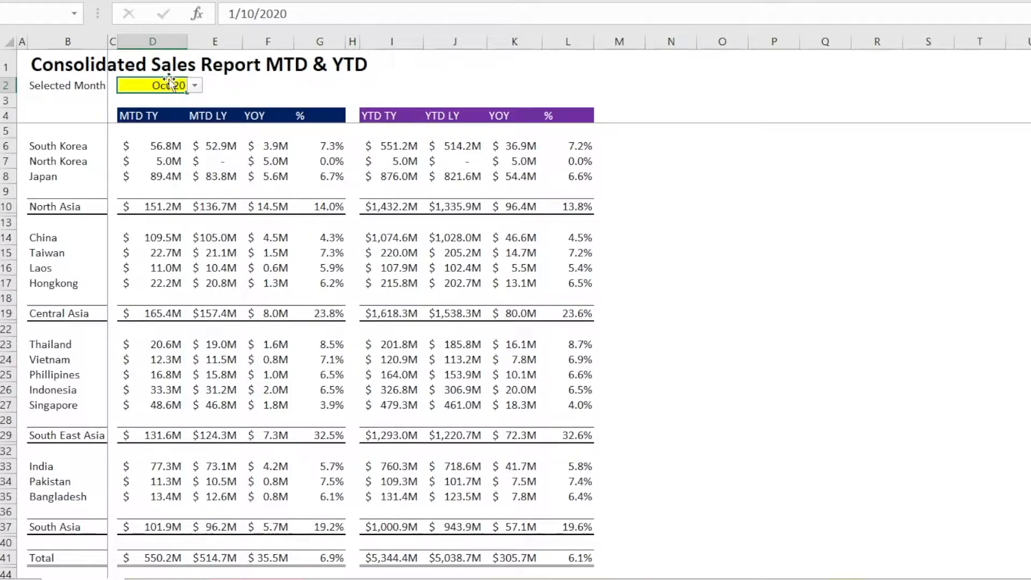
pyautogui.click(195, 85)
pyautogui.click(161, 163)
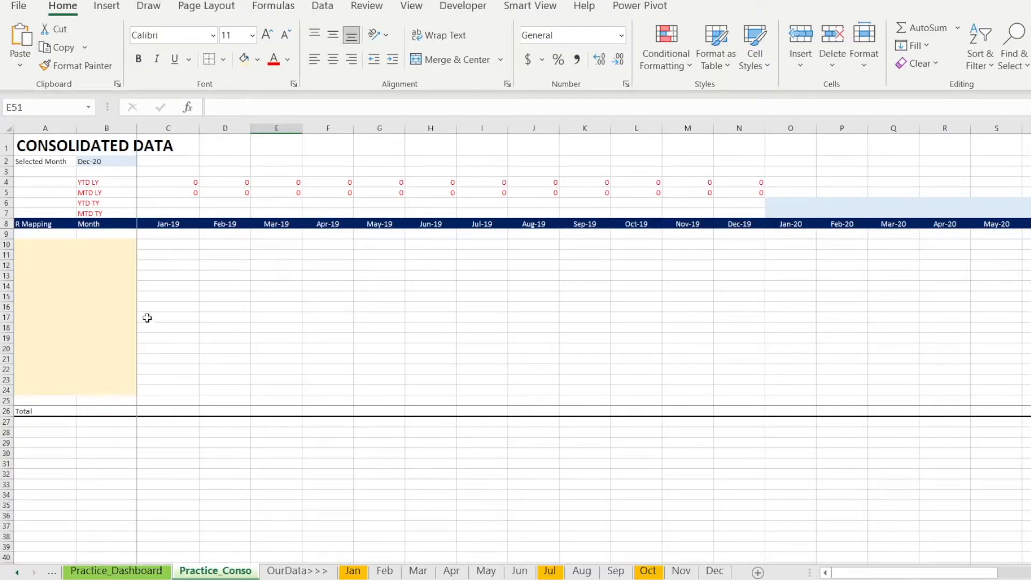
pyautogui.click(133, 309)
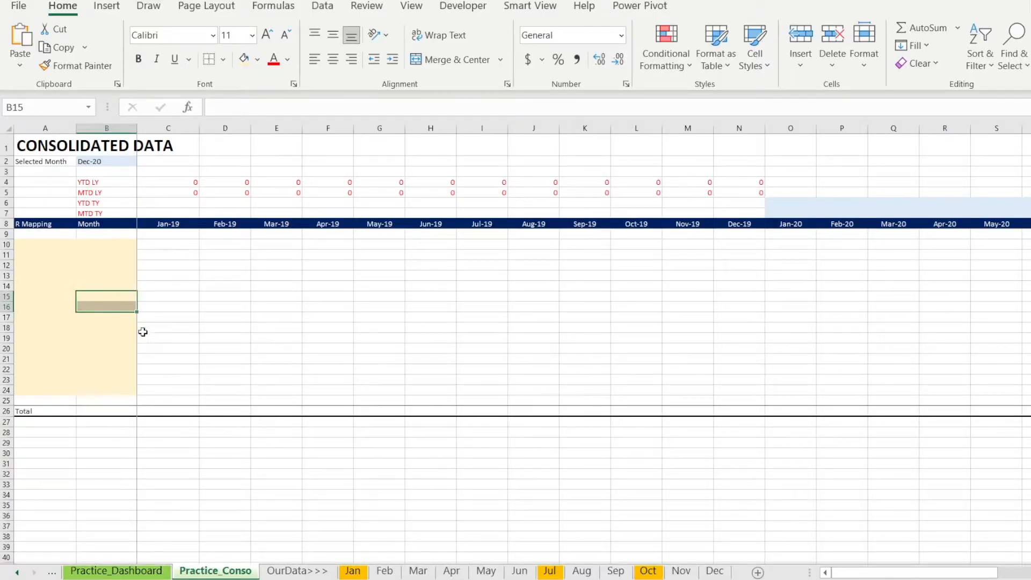
pyautogui.click(197, 379)
pyautogui.click(172, 454)
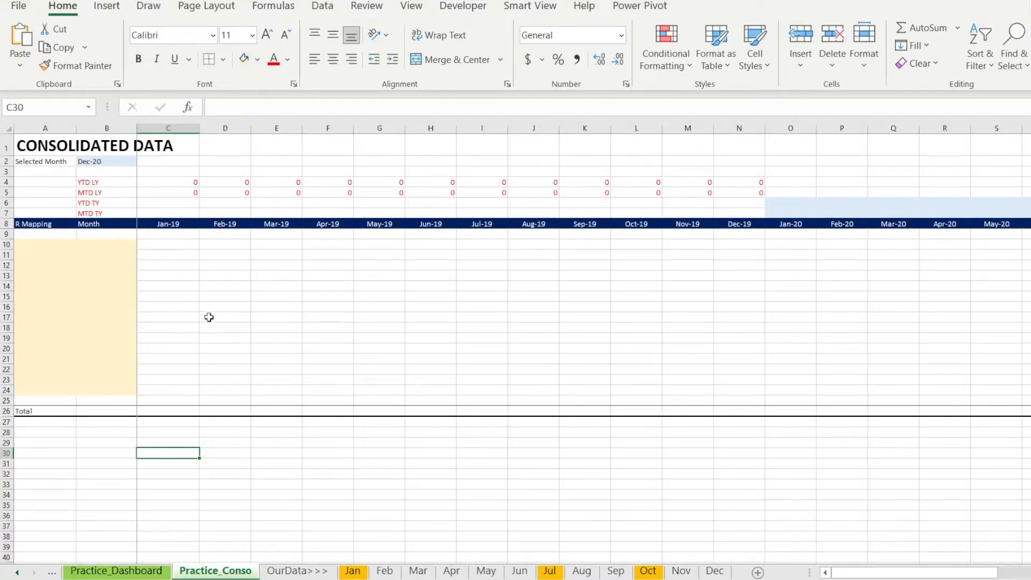
# Step: Copy the country and region list B4:B31 from the Dec sheet and paste it at B29 on Practice_Conso
pyautogui.click(716, 572)
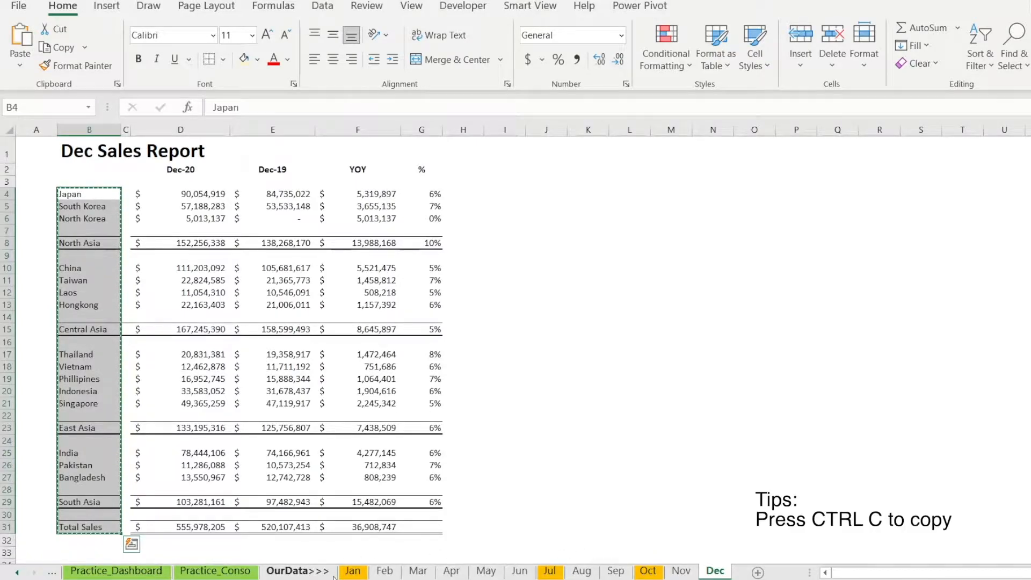
pyautogui.click(236, 569)
pyautogui.click(96, 442)
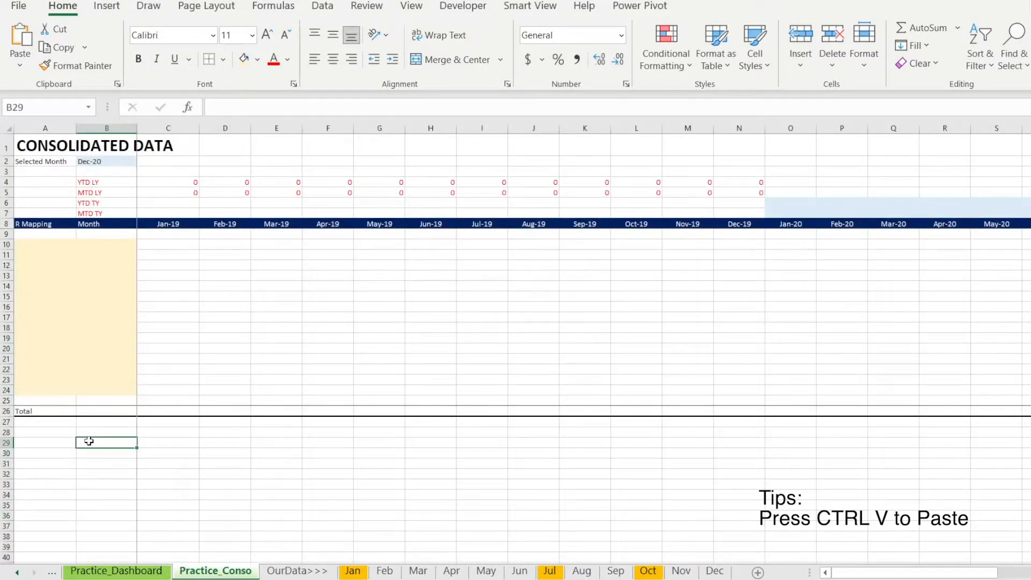
pyautogui.hotkey('ctrl', 'v')
# Step: Copy only the country names from the pasted list, without region subtotals, into B10:B24 and reapply the light yellow fill
pyautogui.moveTo(103, 443); pyautogui.dragTo(99, 464)
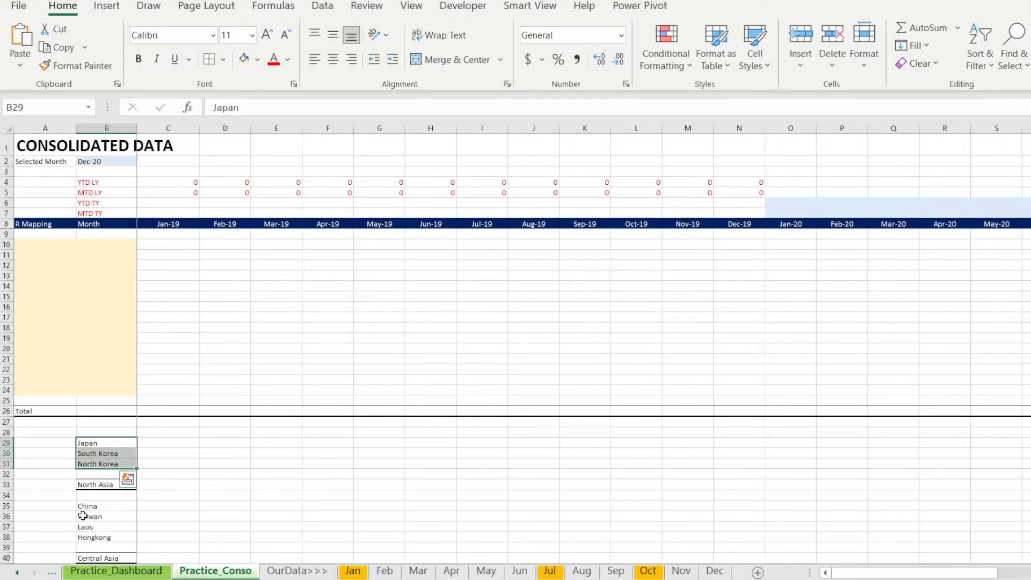
pyautogui.moveTo(89, 506); pyautogui.dragTo(99, 537)
pyautogui.scroll(-3, 97, 539)
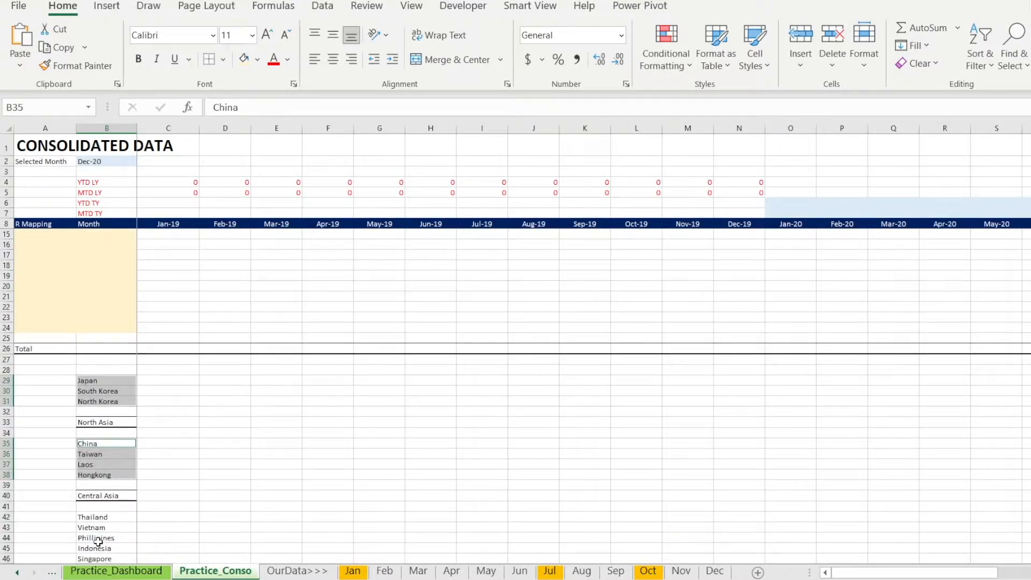
pyautogui.scroll(-1, 93, 540)
pyautogui.moveTo(86, 454); pyautogui.dragTo(83, 491)
pyautogui.scroll(-2, 86, 505)
pyautogui.hotkey('ctrl', 'c')
pyautogui.scroll(6, 105, 401)
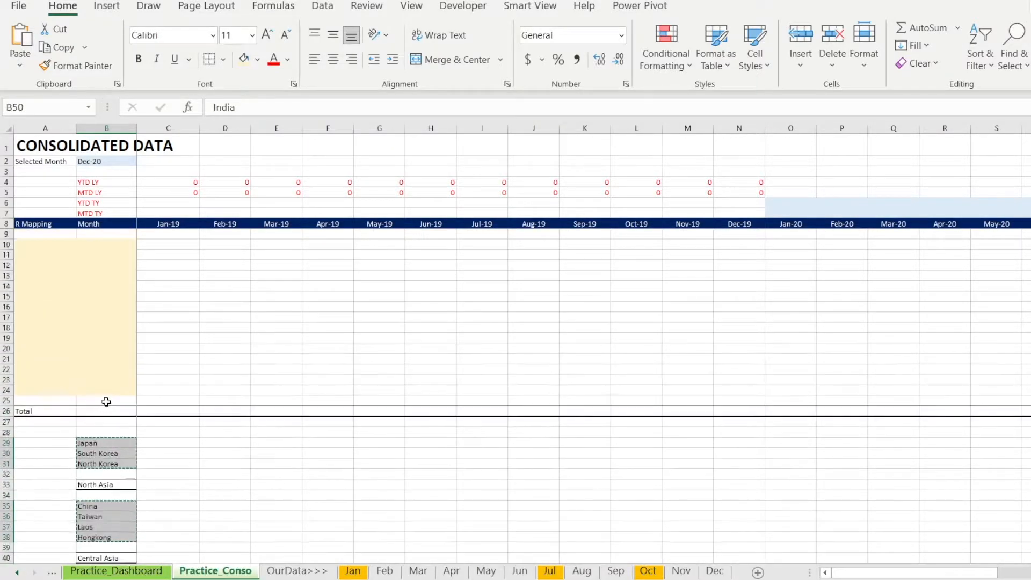
pyautogui.click(85, 247)
pyautogui.hotkey('ctrl', 'v')
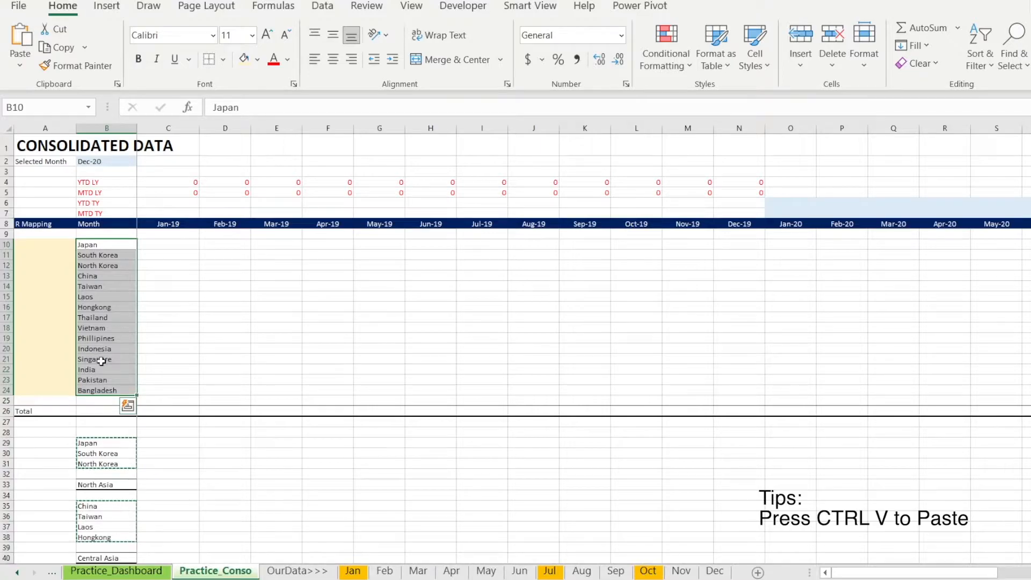
pyautogui.click(245, 61)
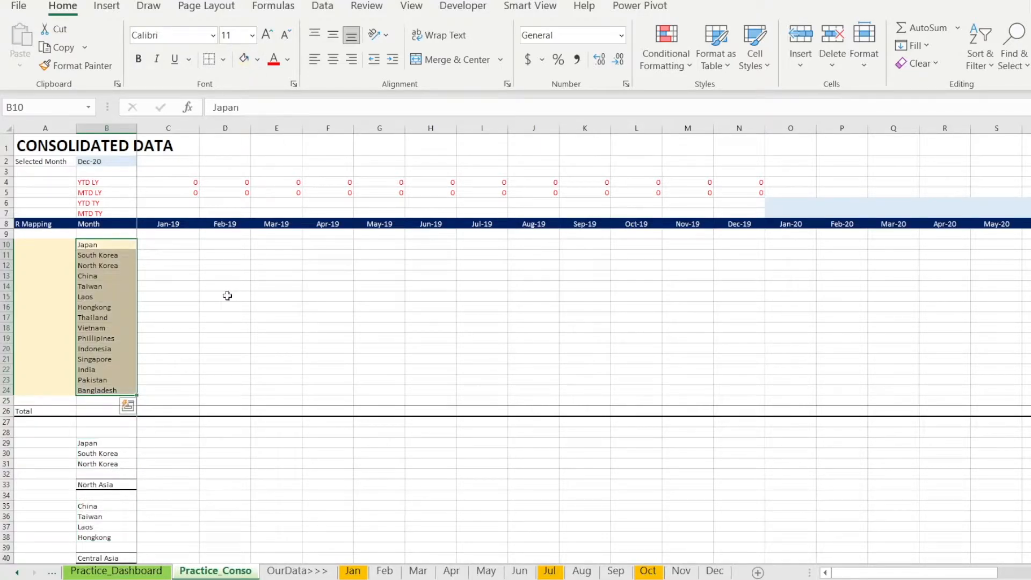
# Step: Start a SUMIF formula in C10 for Japan's Jan-19 sales, with range Jan!B:B and criteria Practice_Conso!B10
pyautogui.click(184, 246)
pyautogui.press('Left')
pyautogui.press('Left')
pyautogui.press('Right')
pyautogui.press('Right')
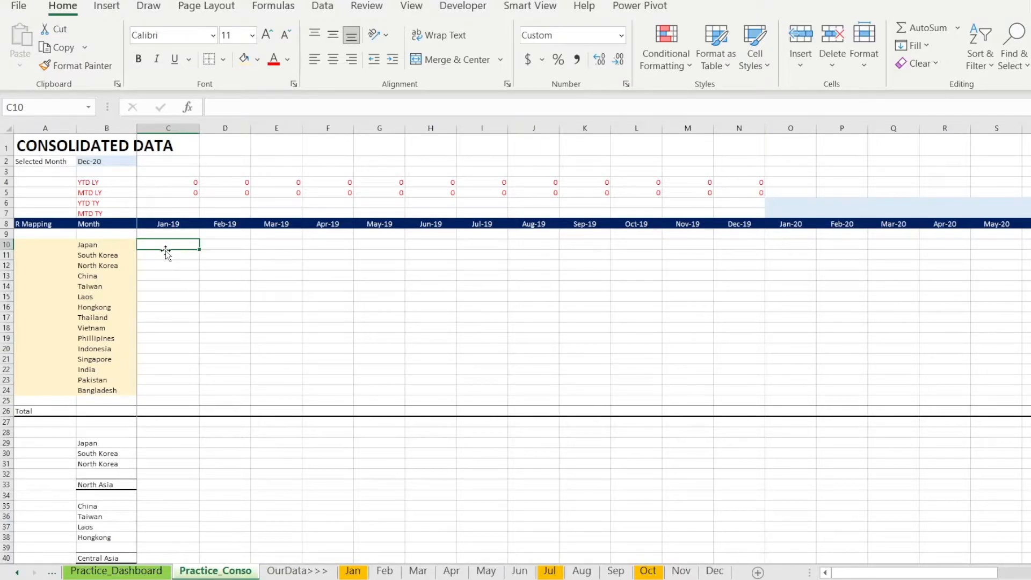
pyautogui.write('=sumif')
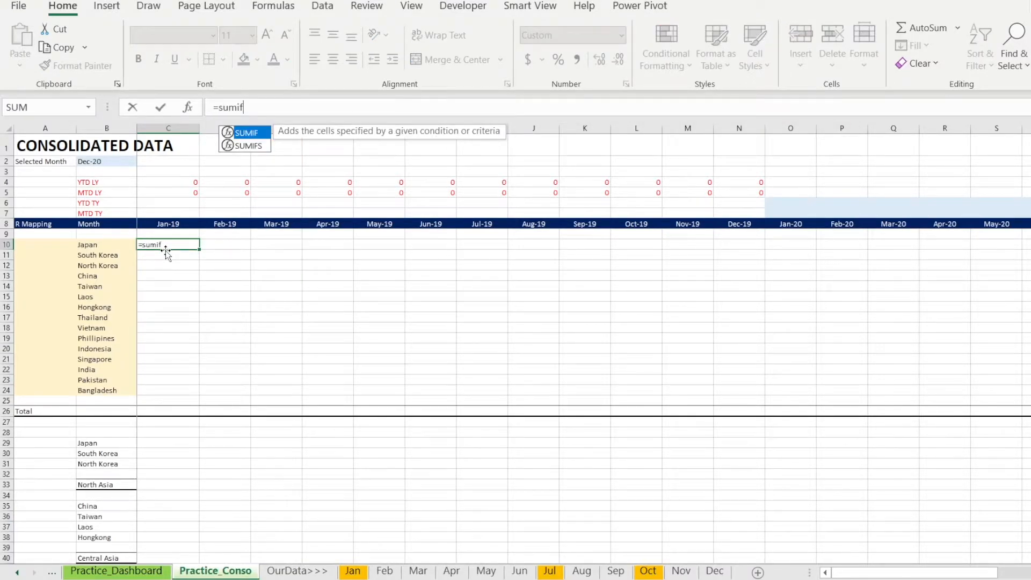
pyautogui.write('(')
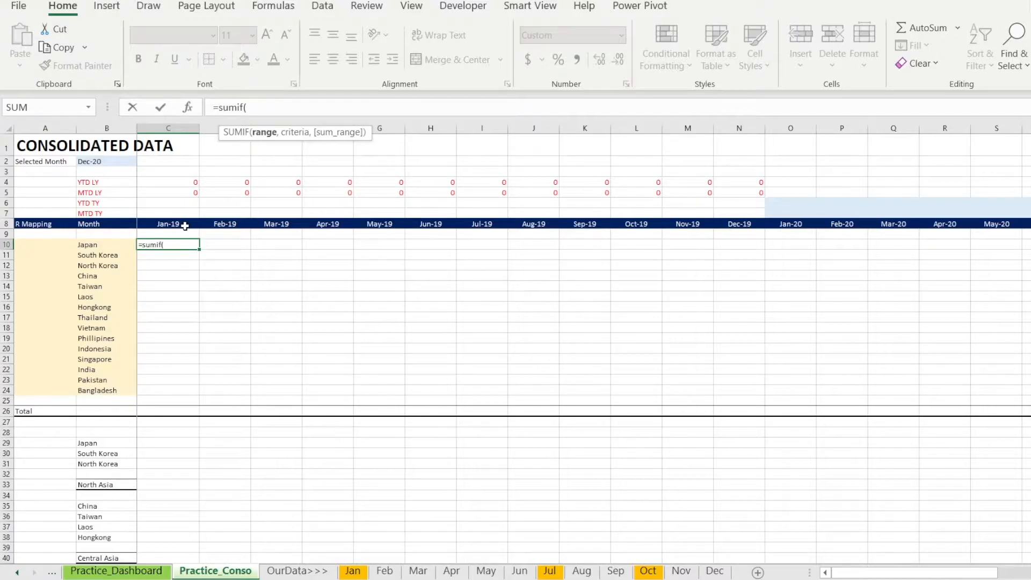
pyautogui.click(355, 572)
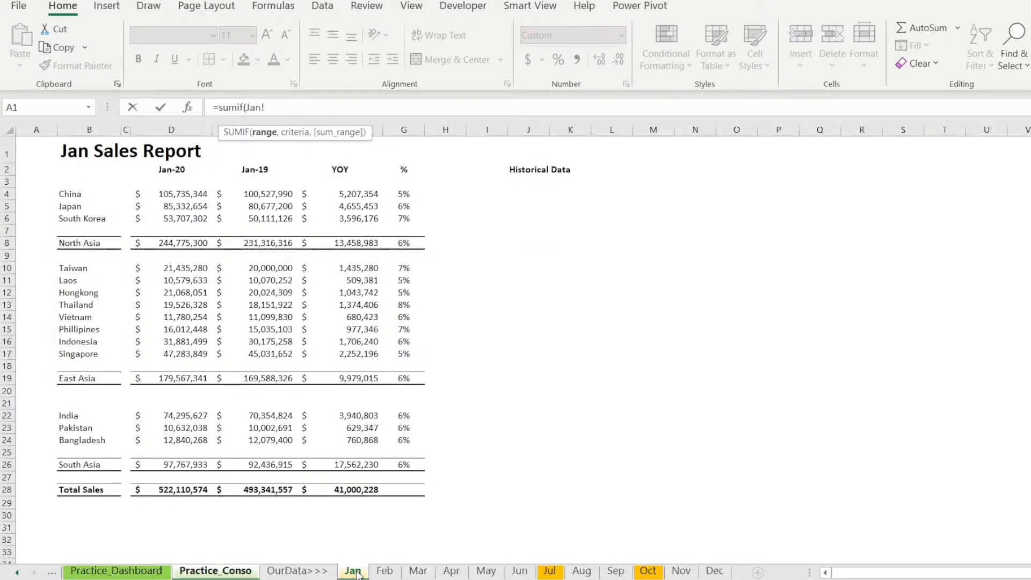
pyautogui.click(102, 131)
pyautogui.write(',')
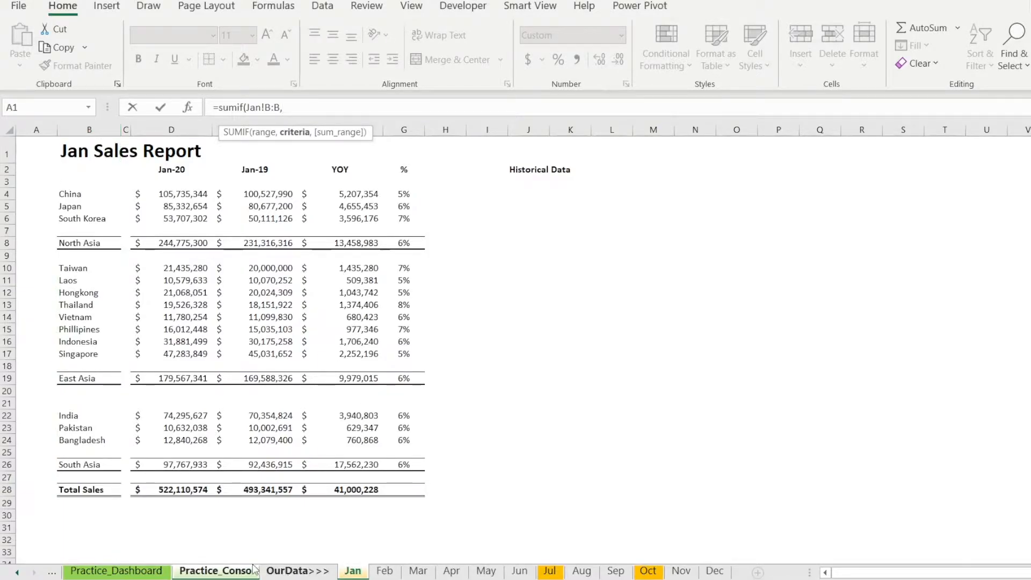
pyautogui.click(230, 572)
pyautogui.click(96, 246)
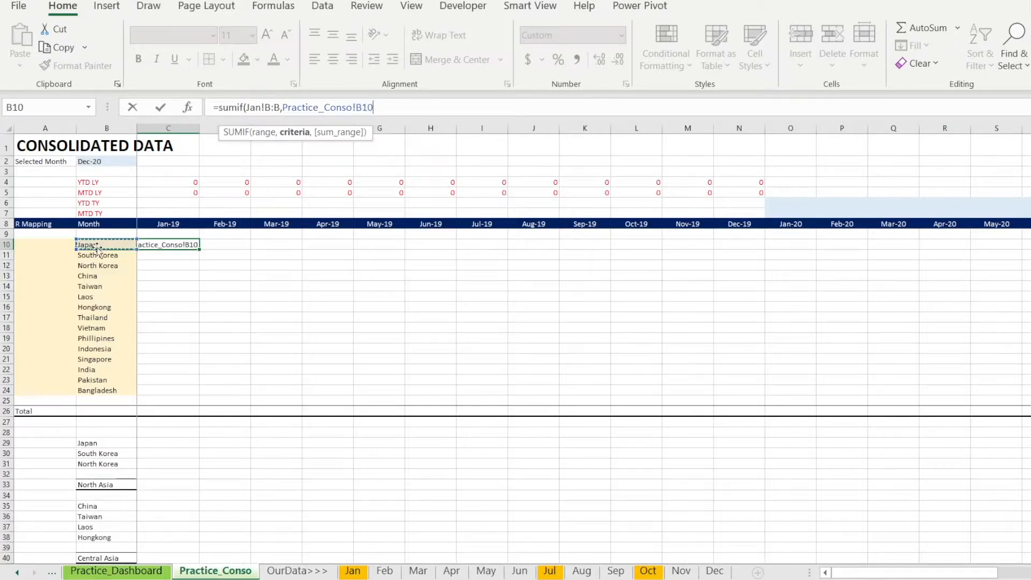
pyautogui.write(',')
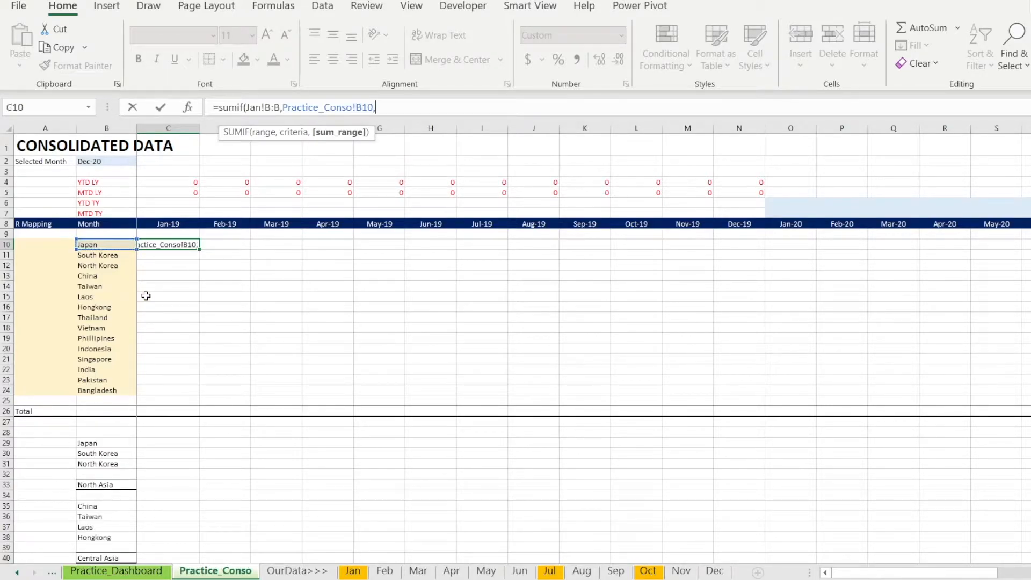
# Step: Complete the SUMIF formula with the Jan sheet's Jan-19 column, Jan!E:E, as the sum range
pyautogui.click(355, 573)
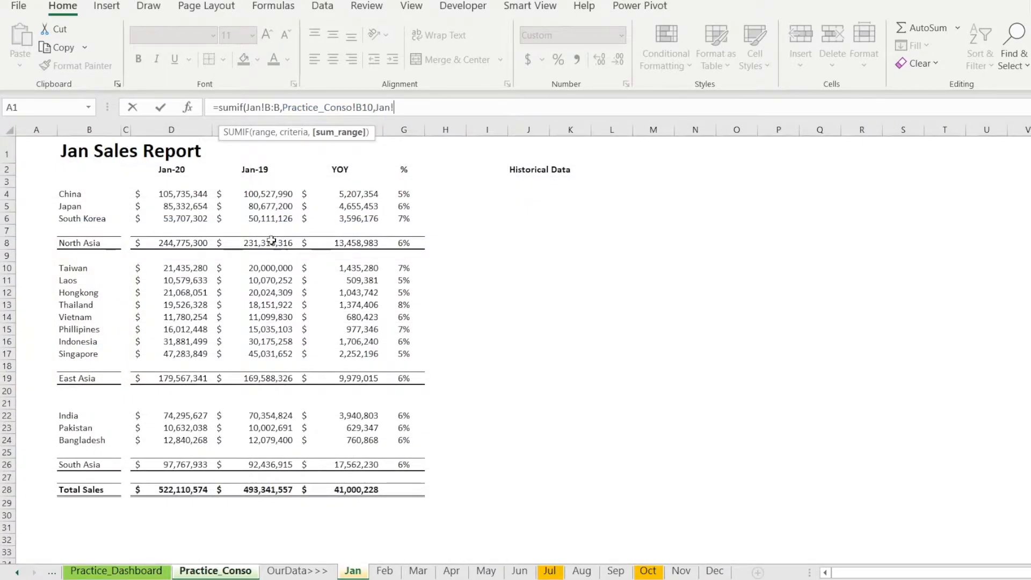
pyautogui.moveTo(221, 129); pyautogui.dragTo(321, 127)
pyautogui.click(263, 129)
pyautogui.write(')')
pyautogui.press('Return')
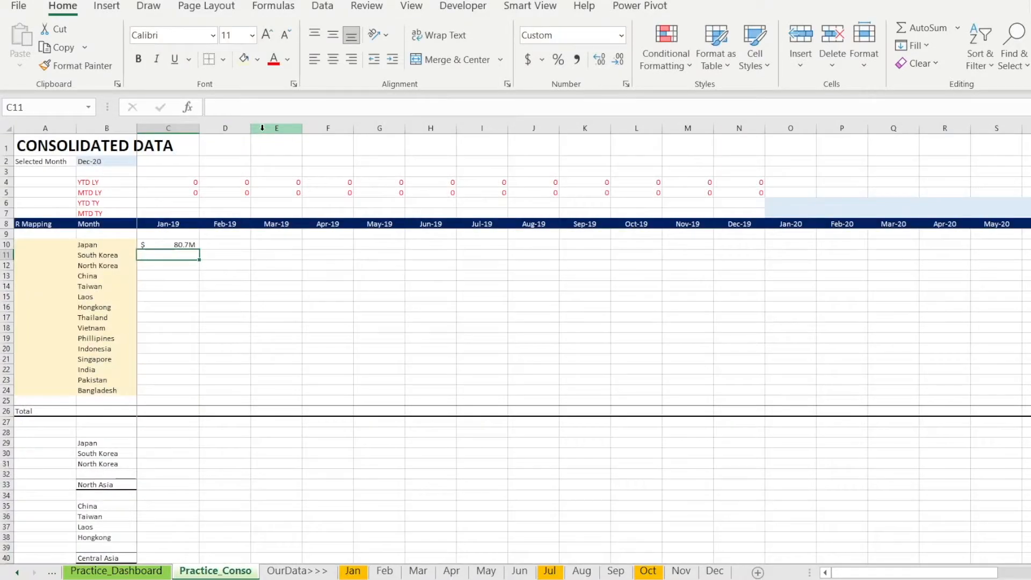
# Step: Check Japan's Jan-19 result in C10 against the Japan figure on the Jan sheet
pyautogui.press('Up')
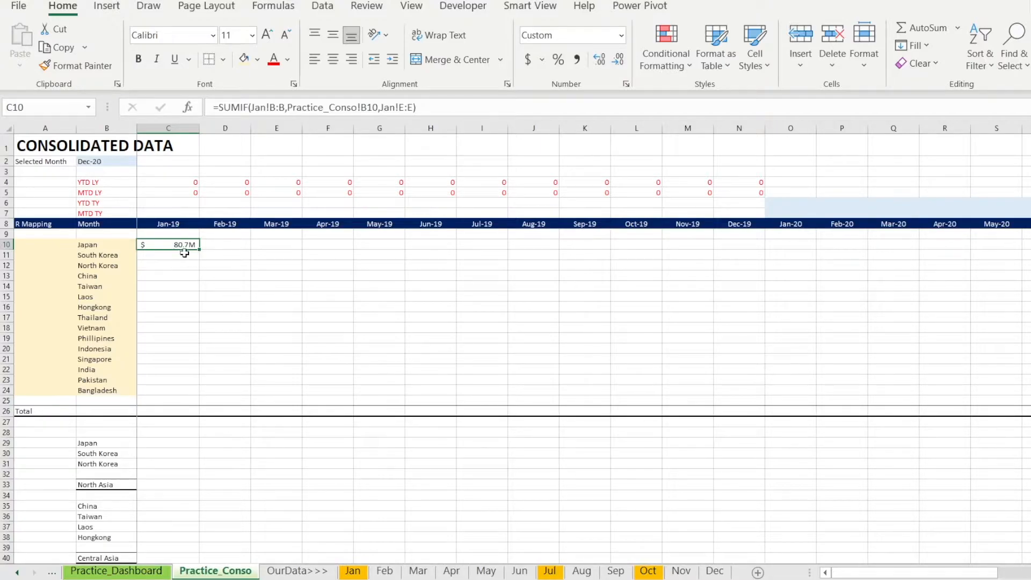
pyautogui.click(360, 574)
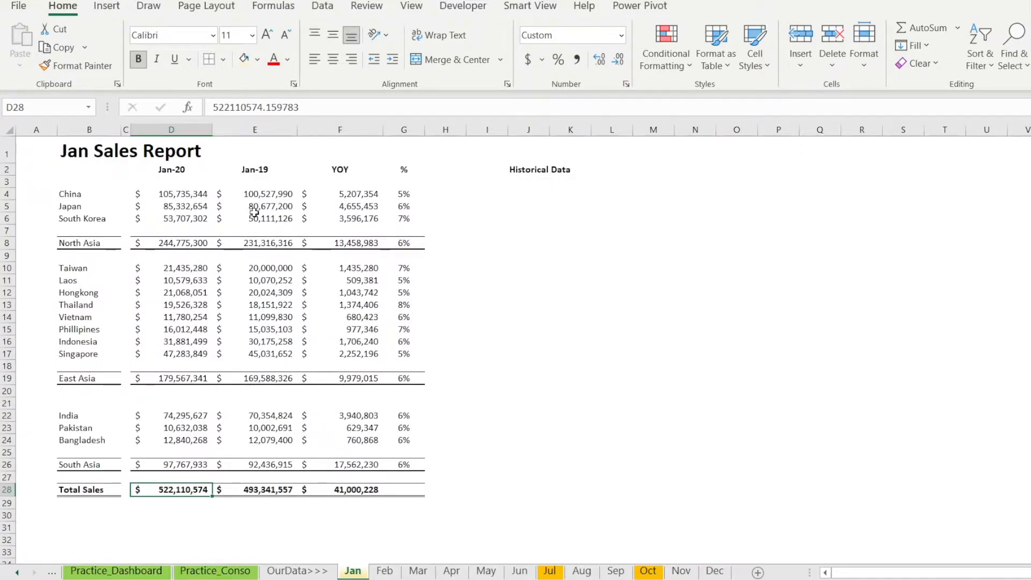
pyautogui.click(231, 573)
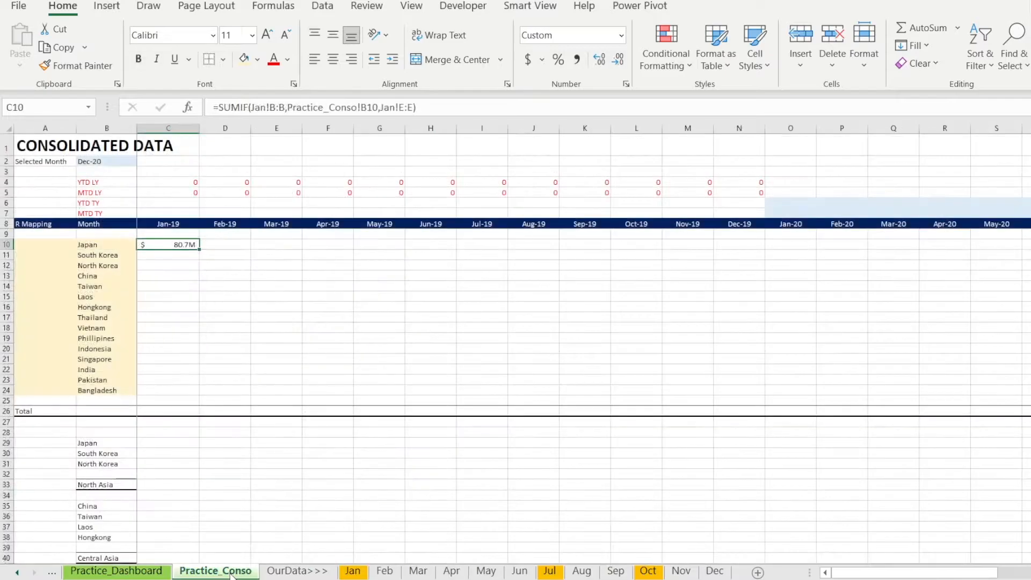
# Step: Lock the references in C10's SUMIF formula as Jan!$B:$B, Practice_Conso!$B10 and Jan!$E:$E
pyautogui.click(280, 108)
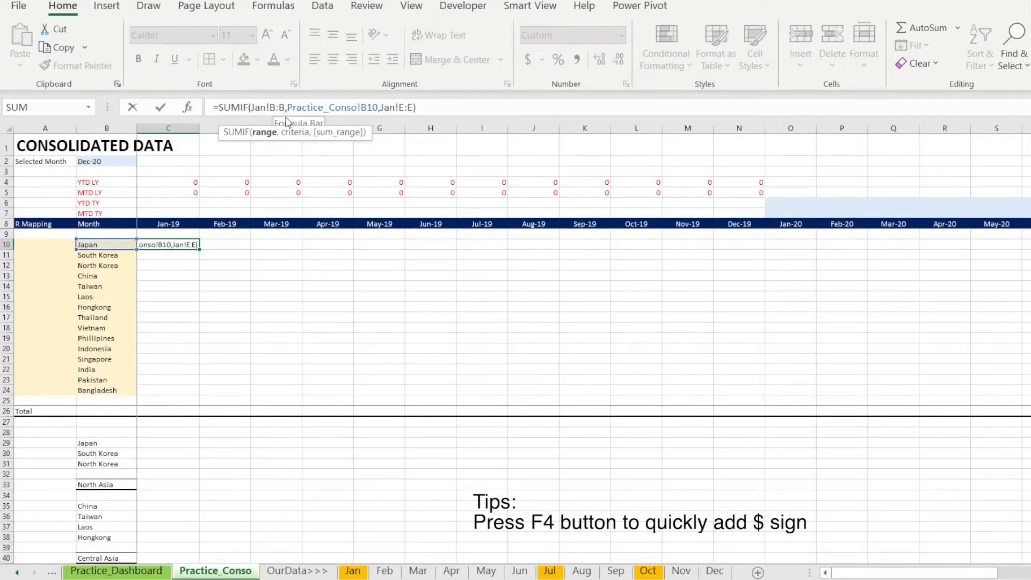
pyautogui.press('F4')
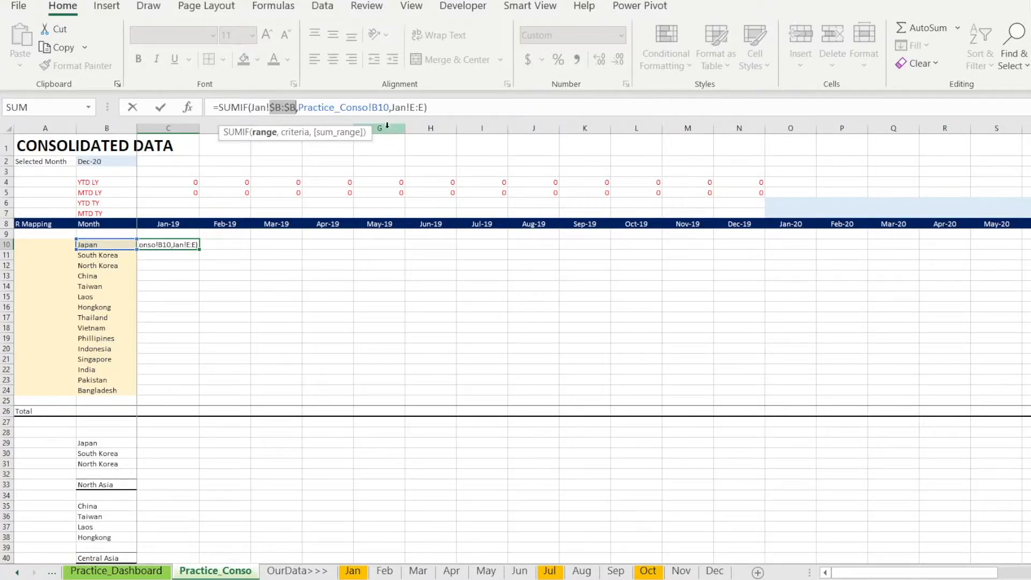
pyautogui.click(376, 107)
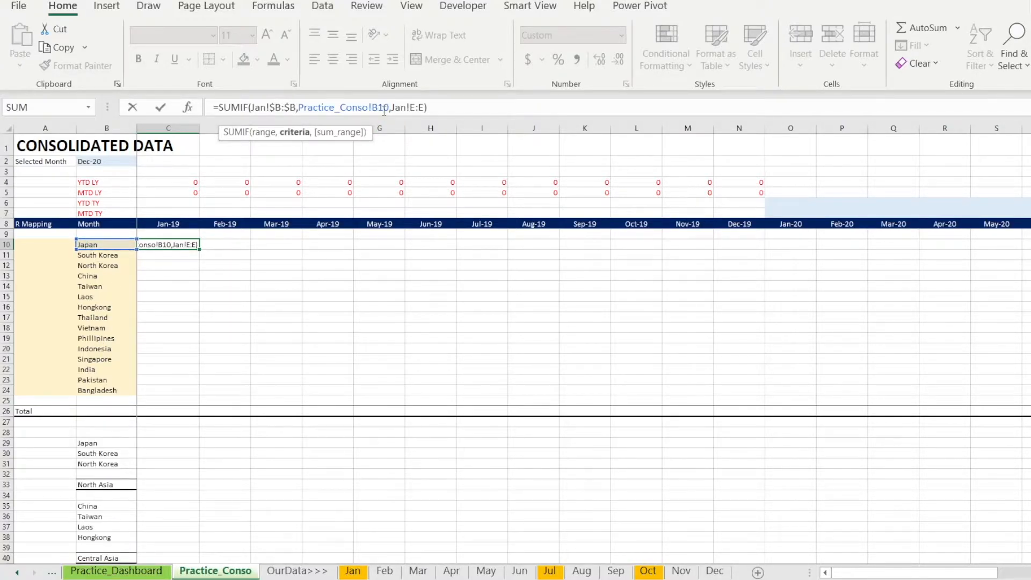
pyautogui.write('$')
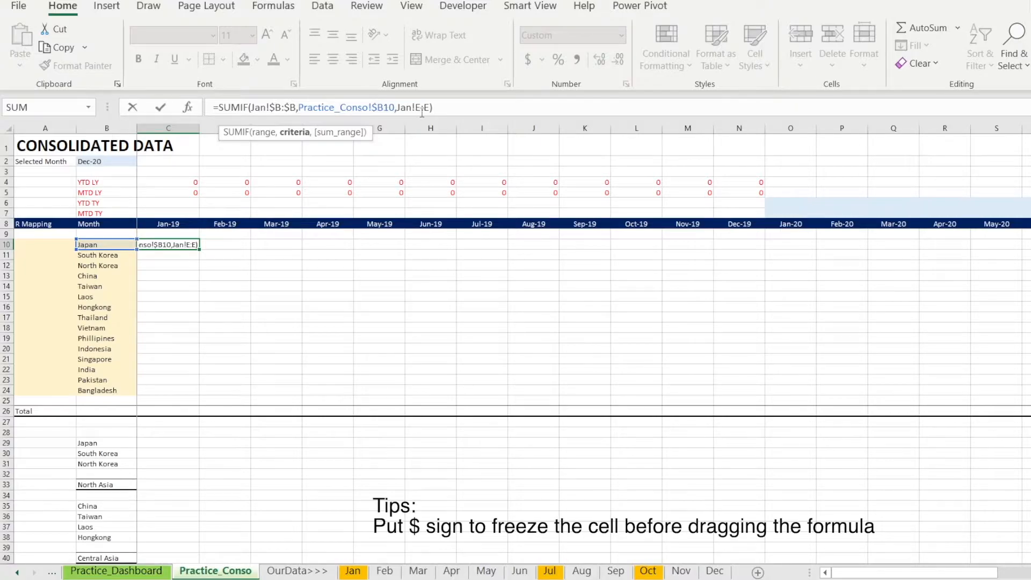
pyautogui.press('Return')
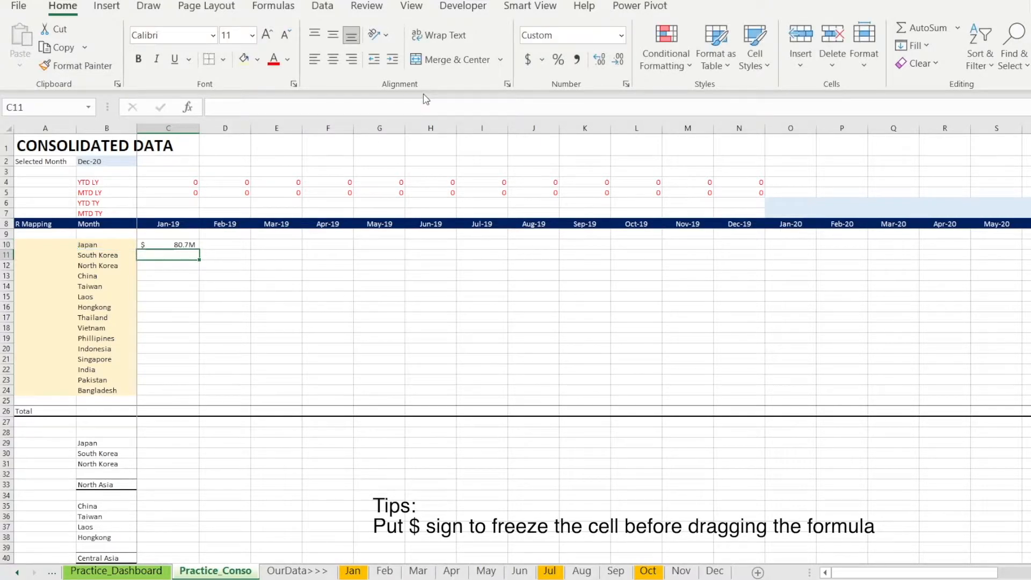
pyautogui.click(186, 244)
pyautogui.click(424, 108)
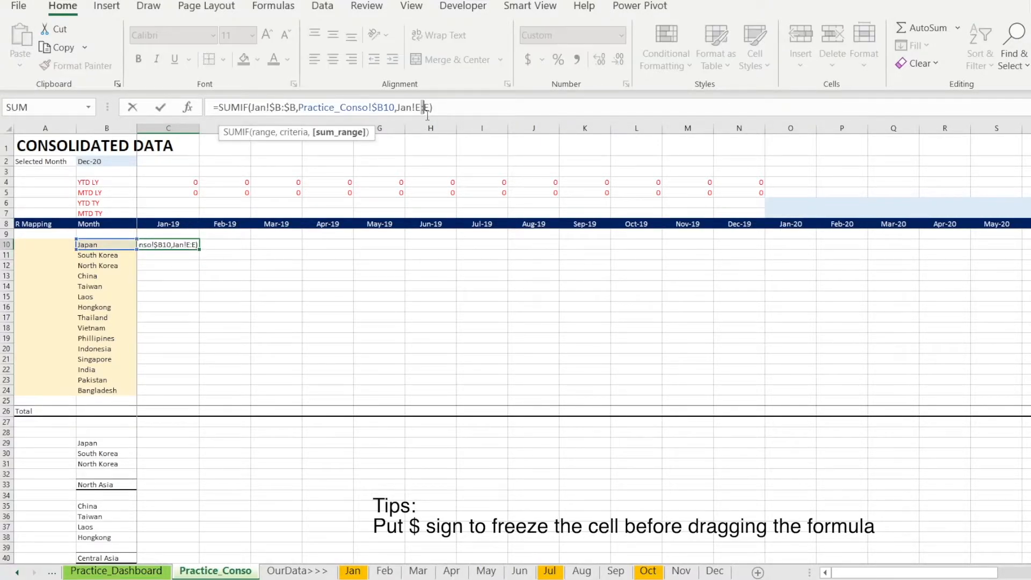
pyautogui.press('Return')
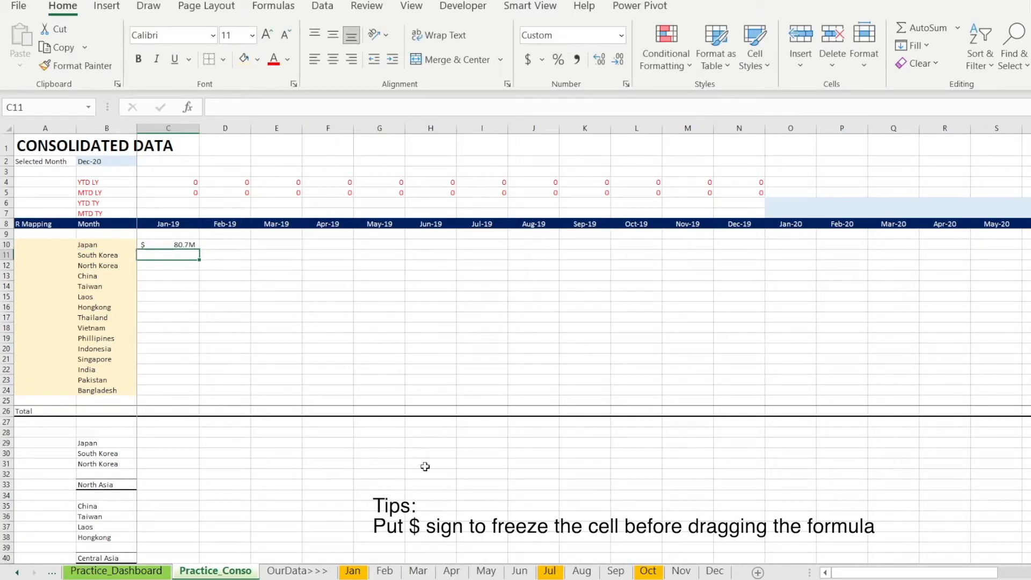
# Step: Copy the SUMIF formula from C10 to all countries in the Jan-19 column, C10:C24
pyautogui.click(161, 244)
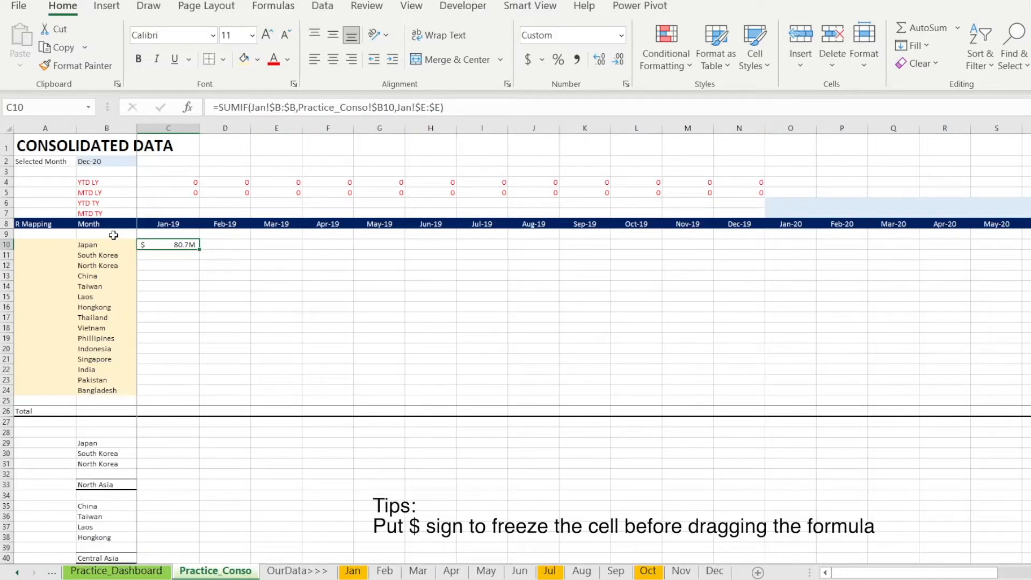
pyautogui.click(353, 571)
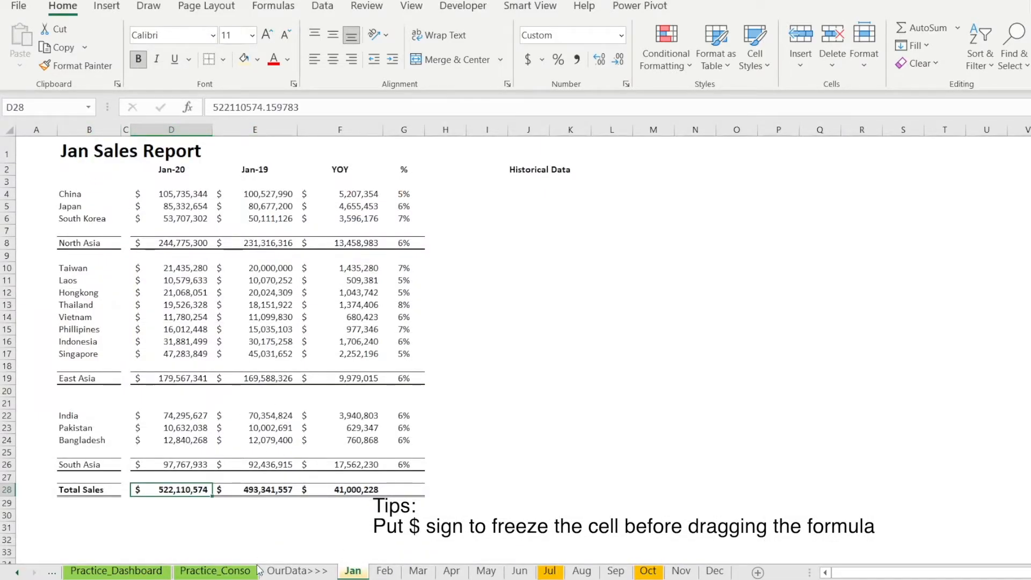
pyautogui.click(240, 573)
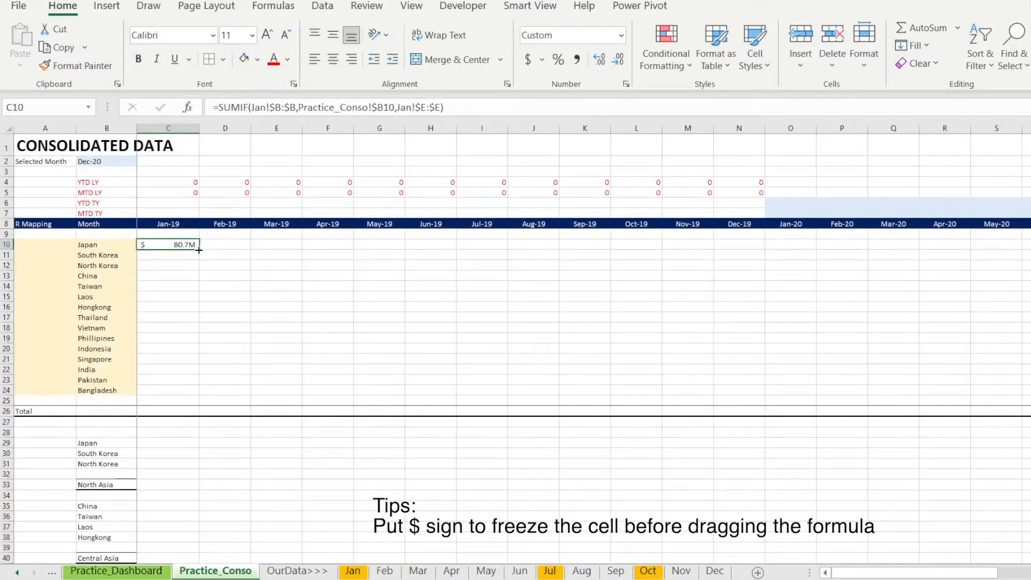
pyautogui.hotkey('ctrl', 'c')
pyautogui.moveTo(172, 391); pyautogui.dragTo(165, 247)
pyautogui.hotkey('ctrl', 'v')
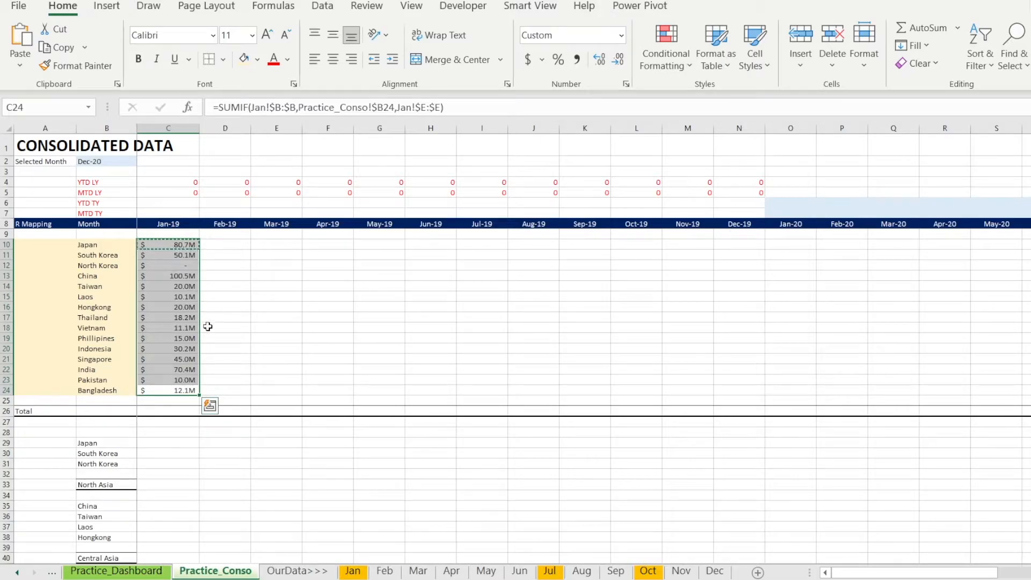
# Step: Total the Jan-19 column in C26 with a SUM formula over C9:C25
pyautogui.click(173, 410)
pyautogui.write('=sum(')
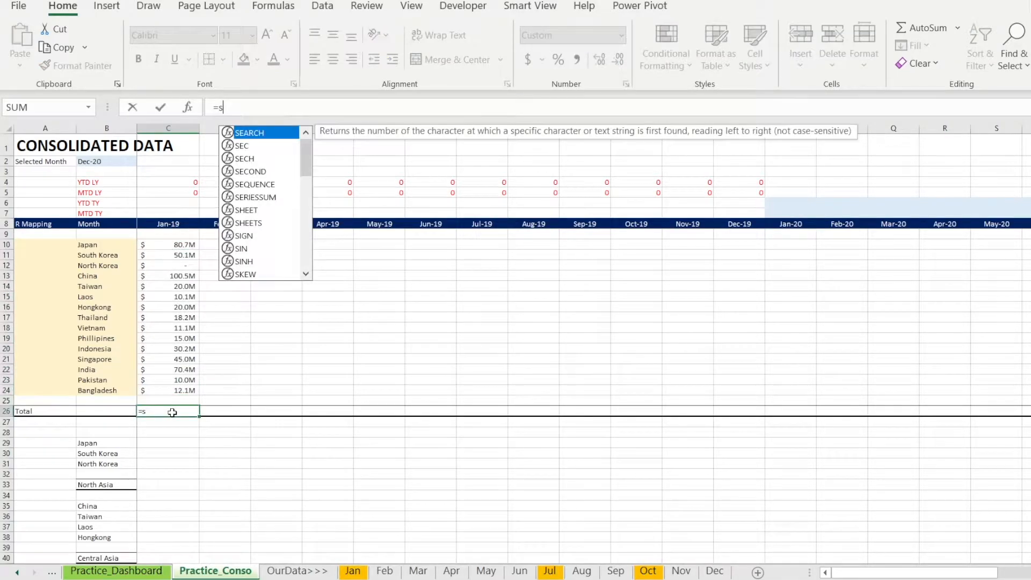
pyautogui.moveTo(165, 402); pyautogui.dragTo(184, 413)
pyautogui.press('Return')
# Step: Copy the Jan-19 formulas in C9:C26 across all months through Dec-19 in column N
pyautogui.hotkey('ctrl', 'c')
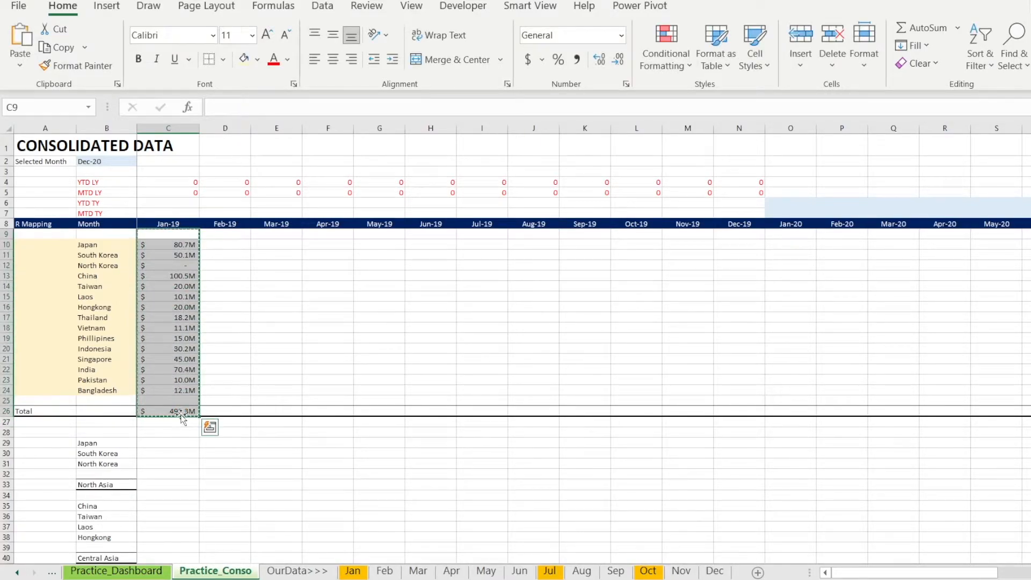
pyautogui.hotkey('shift', 'Right')
pyautogui.hotkey('shift', 'Right')
pyautogui.hotkey('shift', 'Right')
pyautogui.hotkey('shift', 'Right')
pyautogui.hotkey('shift', 'Right')
pyautogui.hotkey('shift', 'Right')
pyautogui.hotkey('shift', 'Right')
pyautogui.hotkey('shift', 'Right')
pyautogui.hotkey('shift', 'Right')
pyautogui.hotkey('shift', 'Right')
pyautogui.hotkey('shift', 'Right')
pyautogui.hotkey('ctrl', 'v')
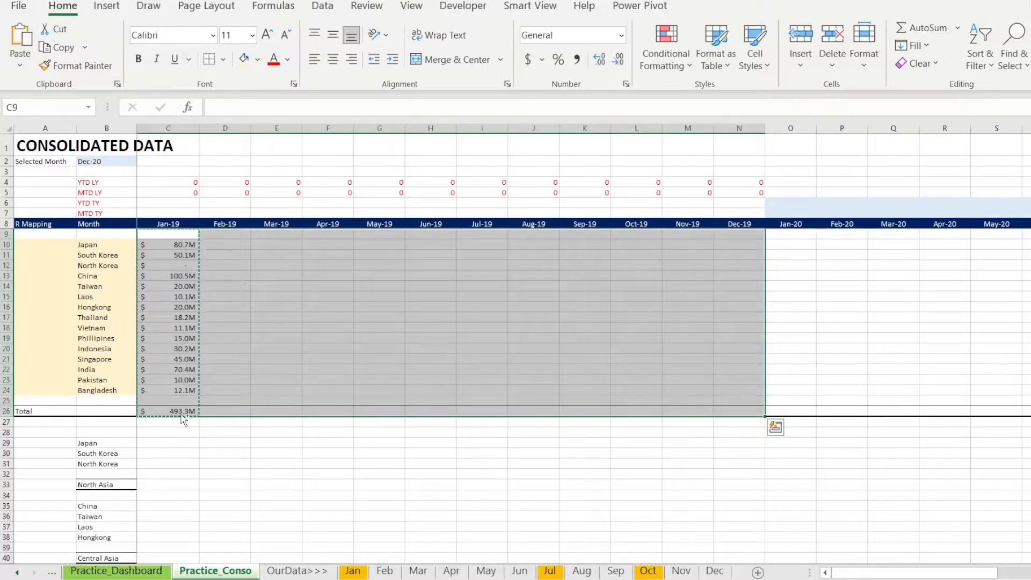
# Step: Replace Jan with Feb in all formulas of the Feb-19 column, D9:D26
pyautogui.click(218, 297)
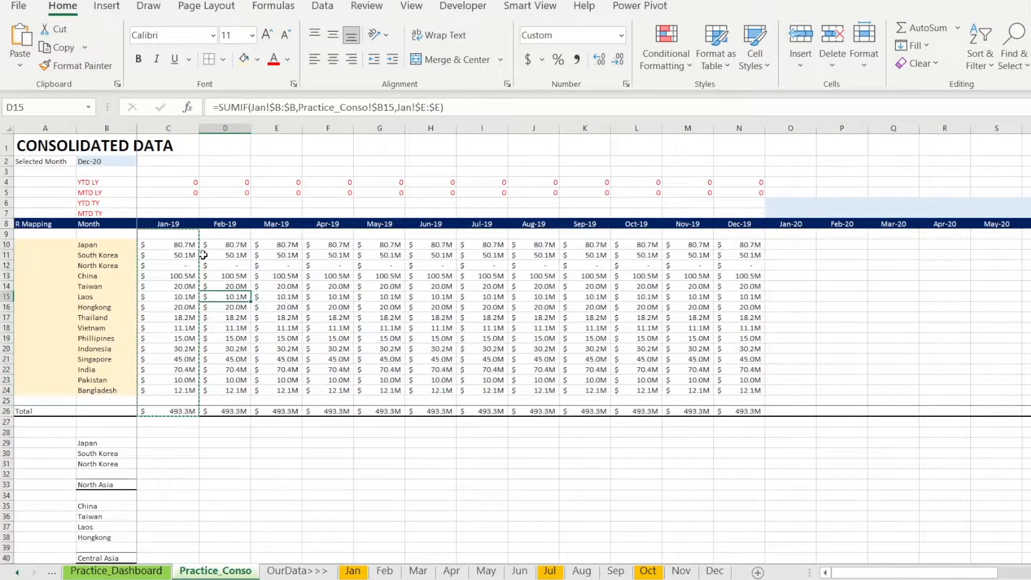
pyautogui.click(207, 251)
pyautogui.click(179, 245)
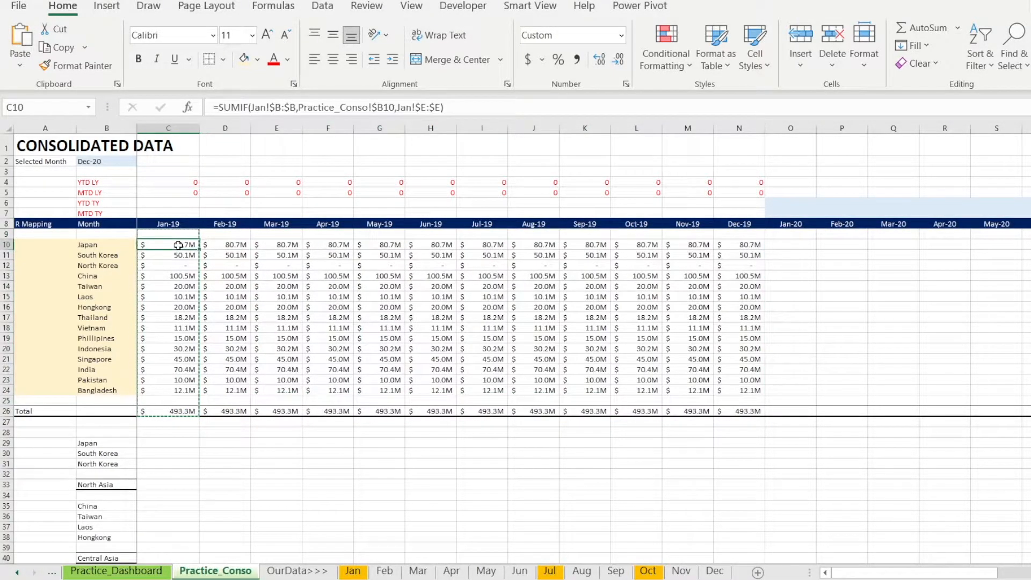
pyautogui.moveTo(230, 246); pyautogui.dragTo(239, 414)
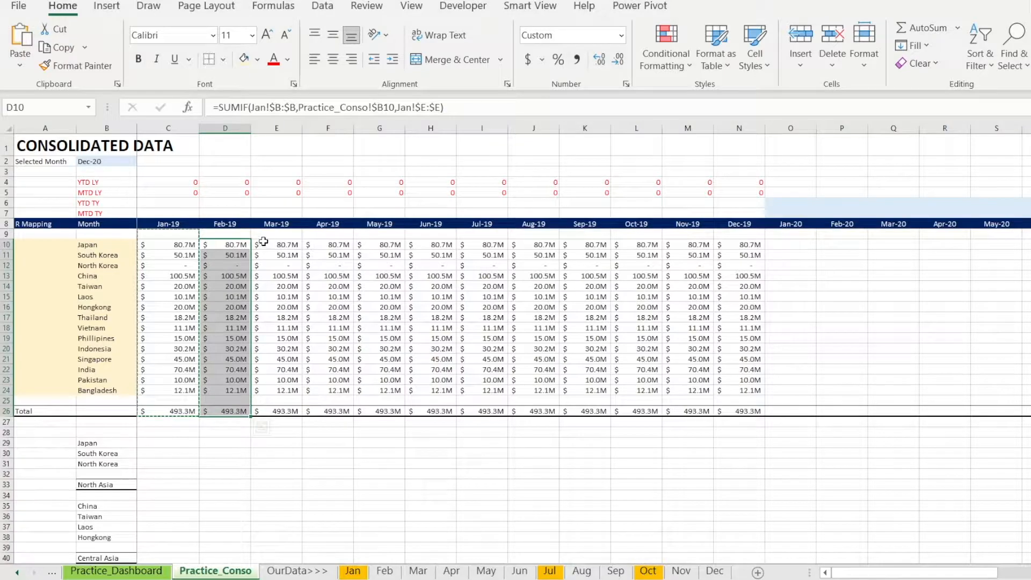
pyautogui.moveTo(245, 234); pyautogui.dragTo(242, 414)
pyautogui.hotkey('ctrl', 'f')
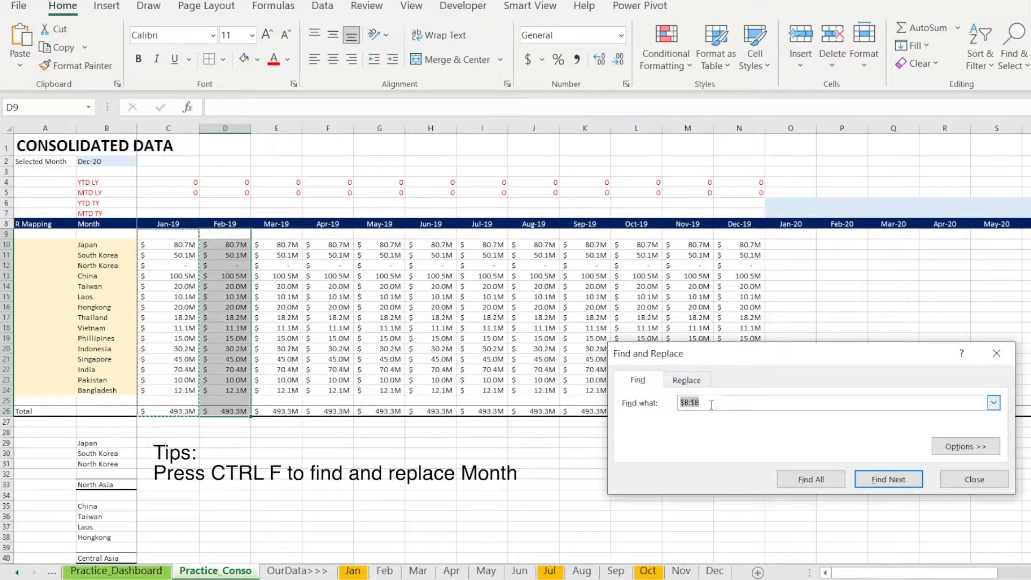
pyautogui.write('Jan')
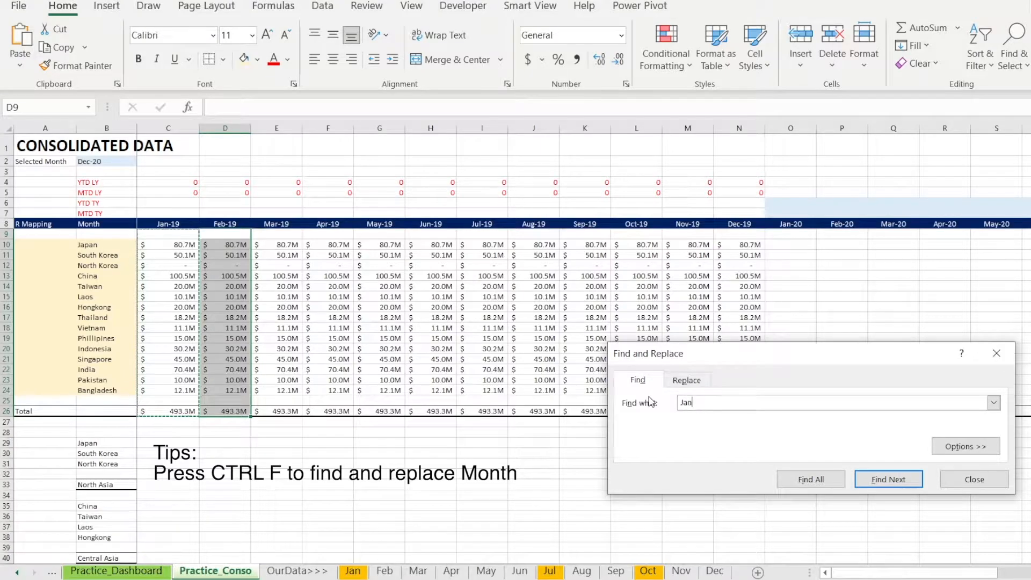
pyautogui.click(693, 383)
pyautogui.write('Feb')
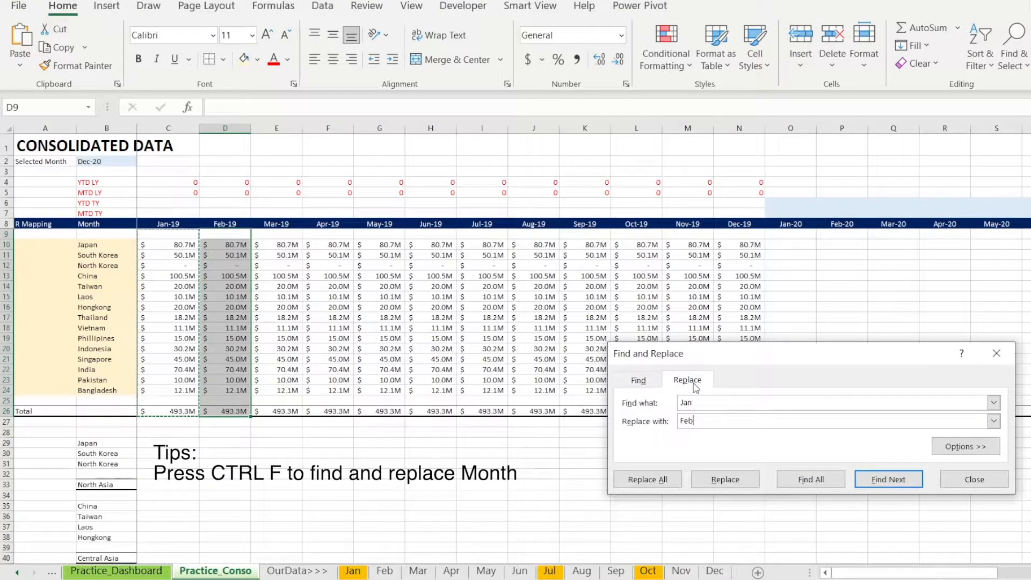
pyautogui.click(887, 480)
pyautogui.click(726, 479)
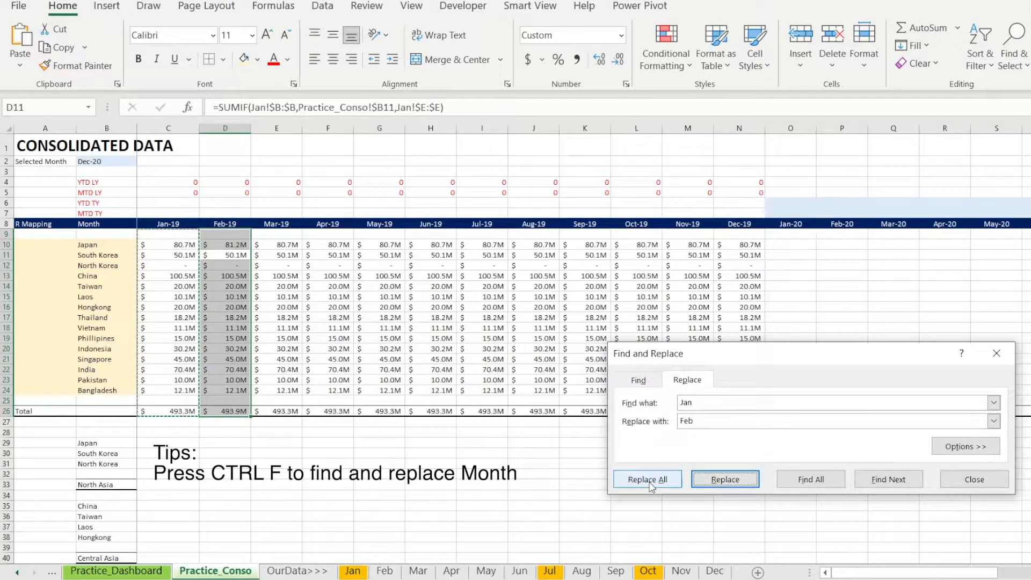
pyautogui.click(648, 480)
pyautogui.click(589, 268)
pyautogui.click(974, 480)
# Step: Replace Jan with Mar in all formulas of the Mar-19 column, E9:E26
pyautogui.moveTo(283, 234); pyautogui.dragTo(274, 412)
pyautogui.hotkey('ctrl', 'v')
pyautogui.hotkey('ctrl', 'f')
pyautogui.click(693, 399)
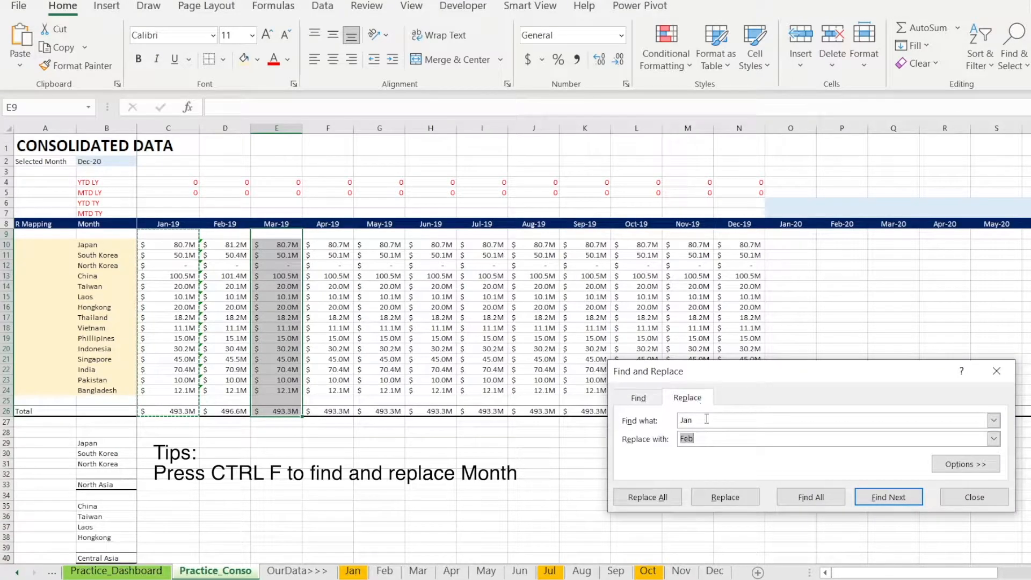
pyautogui.write('Mar')
pyautogui.click(650, 497)
pyautogui.click(591, 333)
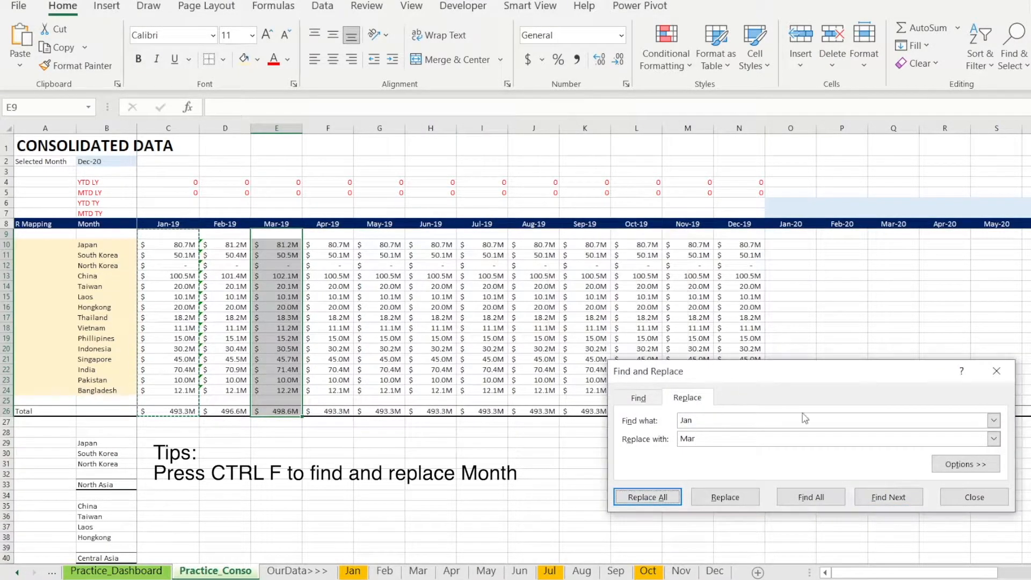
pyautogui.click(974, 497)
# Step: Replace Jan with Apr in all formulas of the Apr-19 column, F9:F26
pyautogui.moveTo(338, 236); pyautogui.dragTo(327, 411)
pyautogui.hotkey('ctrl', 'f')
pyautogui.click(688, 415)
pyautogui.write('Apr')
pyautogui.click(657, 514)
pyautogui.press('Return')
pyautogui.press('Escape')
# Step: Replace Jan with May in all formulas of the May-19 column, G9:G26
pyautogui.moveTo(380, 234); pyautogui.dragTo(380, 411)
pyautogui.hotkey('ctrl', 'f')
pyautogui.click(687, 433)
pyautogui.write('May')
pyautogui.click(647, 533)
pyautogui.press('Return')
pyautogui.click(964, 535)
# Step: Replace Jan with Jun in all formulas of the Jun-19 column, H9:H26
pyautogui.moveTo(431, 234); pyautogui.dragTo(431, 411)
pyautogui.hotkey('ctrl', 'f')
pyautogui.click(687, 451)
pyautogui.doubleClick(690, 492)
pyautogui.write('Jun')
pyautogui.click(647, 550)
pyautogui.press('Return')
pyautogui.click(984, 556)
# Step: Replace Jan with Jul in all formulas of the Jul-19 column, I9:I26
pyautogui.moveTo(482, 234); pyautogui.dragTo(482, 411)
pyautogui.hotkey('ctrl', 'f')
pyautogui.click(687, 469)
pyautogui.doubleClick(690, 510)
pyautogui.write('Jul')
pyautogui.click(648, 569)
pyautogui.press('Return')
pyautogui.click(975, 568)
# Step: Replace Jan with Aug in all formulas of the Aug-19 column, J9:J26
pyautogui.moveTo(534, 234); pyautogui.dragTo(534, 411)
pyautogui.hotkey('ctrl', 'f')
pyautogui.click(688, 478)
pyautogui.doubleClick(690, 519)
pyautogui.write('Aug')
pyautogui.click(647, 576)
pyautogui.press('Return')
pyautogui.click(975, 575)
# Step: Replace Jan with Sep in all formulas of the Sep-19 column, K9:K26
pyautogui.moveTo(585, 234); pyautogui.dragTo(594, 413)
pyautogui.hotkey('ctrl', 'f')
pyautogui.click(693, 479)
pyautogui.write('Sep')
pyautogui.click(647, 576)
pyautogui.press('Return')
pyautogui.click(975, 575)
# Step: Replace Jan with Oct in all formulas of the Oct-19 column, L9:L26
pyautogui.moveTo(637, 235); pyautogui.dragTo(637, 411)
pyautogui.hotkey('ctrl', 'f')
pyautogui.click(693, 478)
pyautogui.write('Oct')
pyautogui.click(648, 576)
pyautogui.press('Return')
pyautogui.click(975, 575)
# Step: Replace Jan with Nov in all formulas of the Nov-19 column, M9:M26
pyautogui.moveTo(688, 235); pyautogui.dragTo(688, 411)
pyautogui.hotkey('ctrl', 'f')
pyautogui.click(693, 479)
pyautogui.write('Nov')
pyautogui.click(647, 576)
pyautogui.press('Return')
pyautogui.click(975, 575)
# Step: Replace Jan with Dec in all formulas of the Dec-19 column, N9:N26
pyautogui.moveTo(744, 234); pyautogui.dragTo(741, 411)
pyautogui.hotkey('ctrl', 'f')
pyautogui.click(688, 478)
pyautogui.write('Dec')
pyautogui.click(648, 576)
pyautogui.press('Return')
pyautogui.click(975, 574)
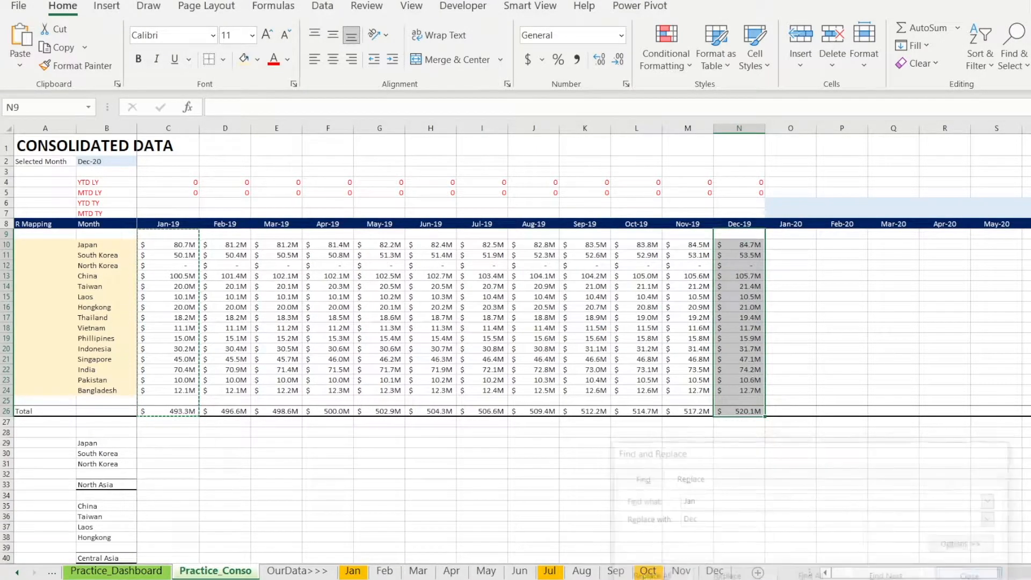
pyautogui.click(704, 441)
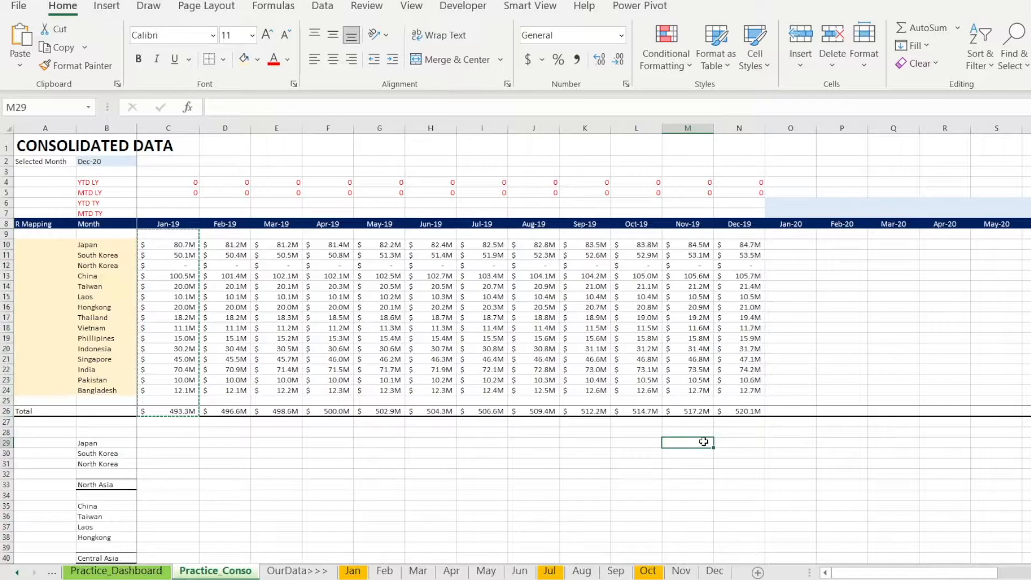
# Step: Check the Dec-19 total in N26 against the Dec-19 Total Sales figure on the Dec sheet
pyautogui.click(747, 412)
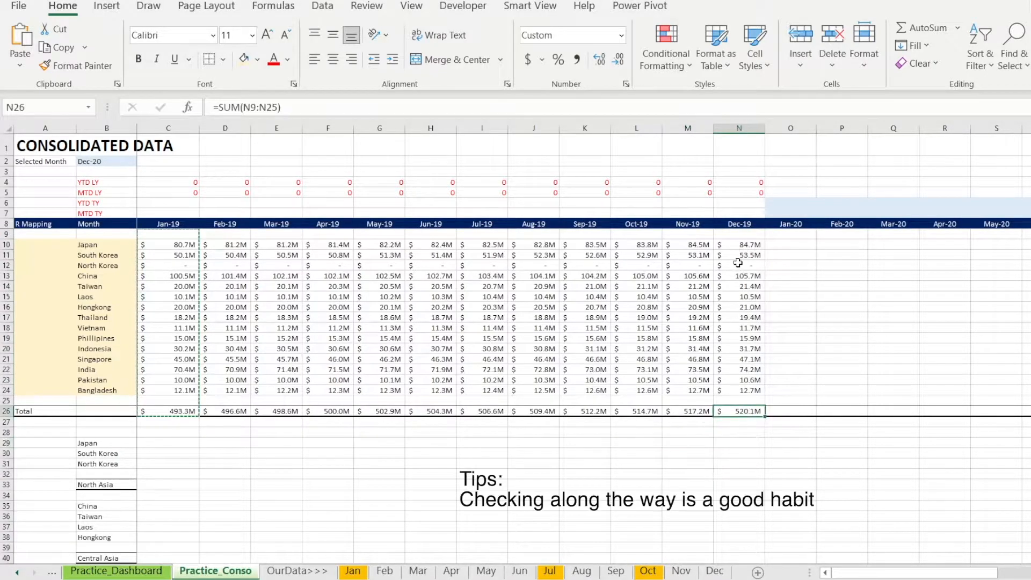
pyautogui.click(715, 571)
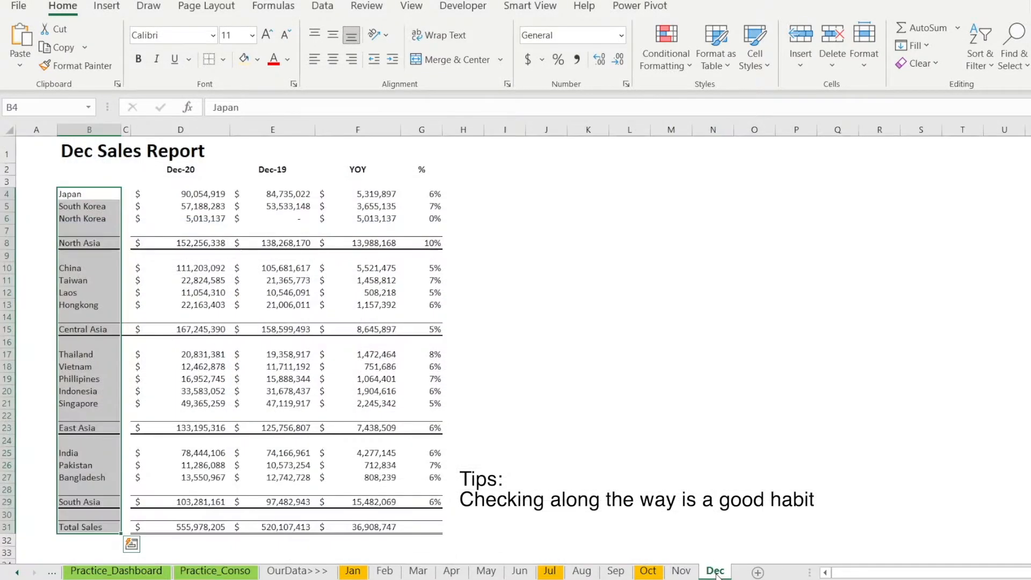
pyautogui.click(298, 529)
pyautogui.click(215, 571)
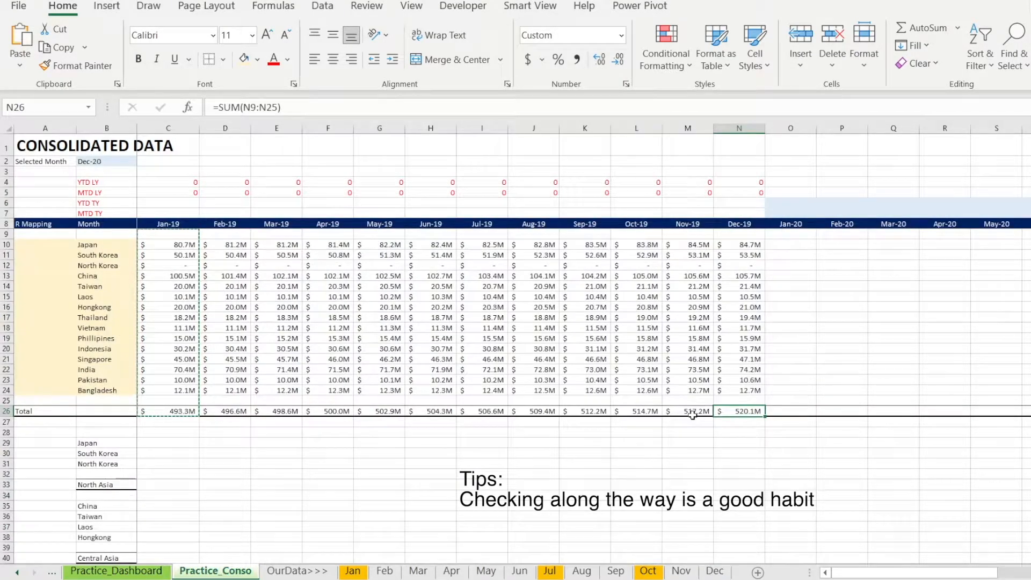
pyautogui.click(685, 442)
# Step: Copy the 2019 block C9:N26 to the 2020 months, starting at O9 in the Jan-20 column
pyautogui.moveTo(178, 238); pyautogui.dragTo(740, 415)
pyautogui.hotkey('ctrl', 'v')
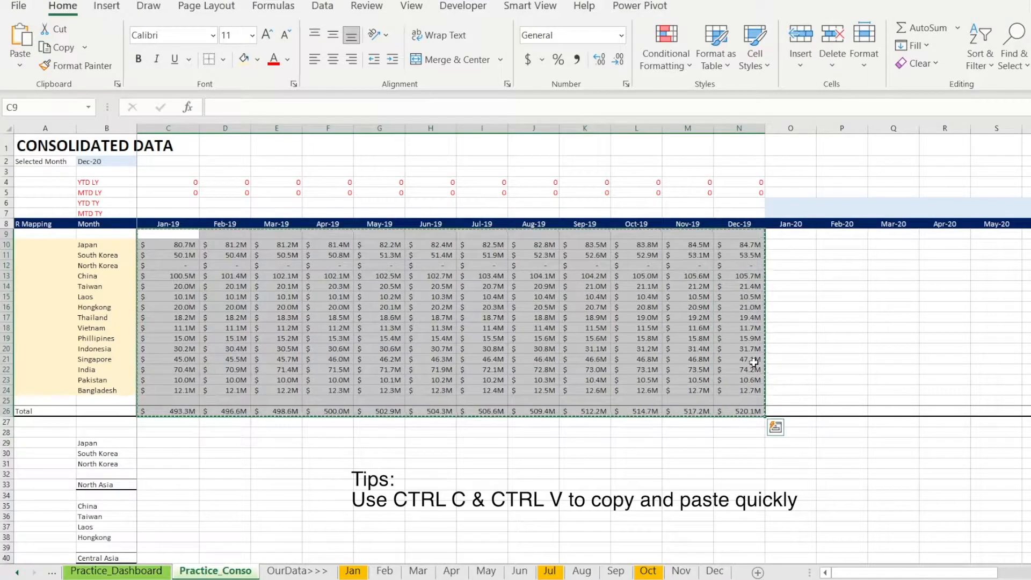
pyautogui.click(790, 235)
pyautogui.hotkey('ctrl', 'v')
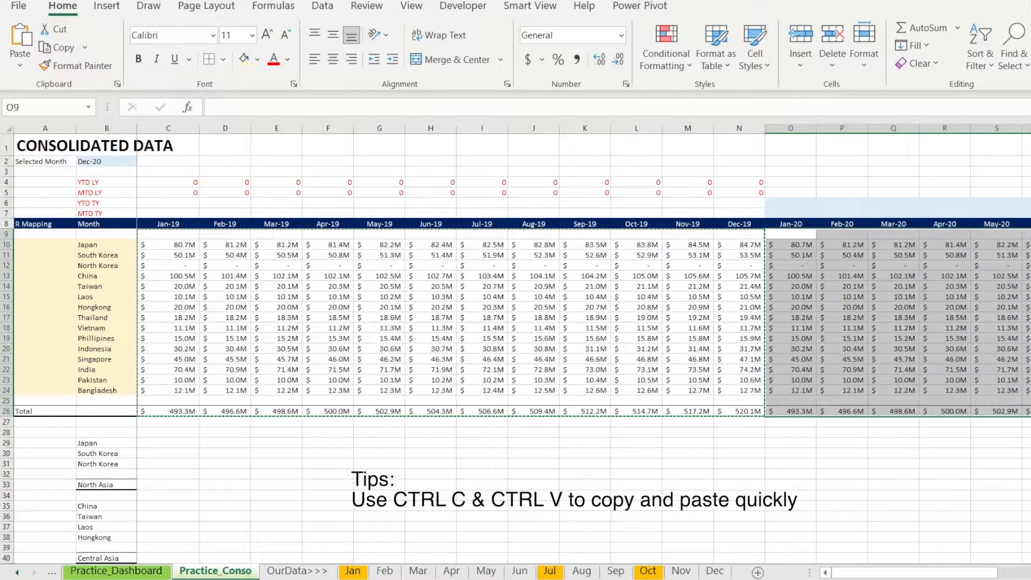
pyautogui.hscroll(4, 583, 349)
pyautogui.hscroll(3, 567, 411)
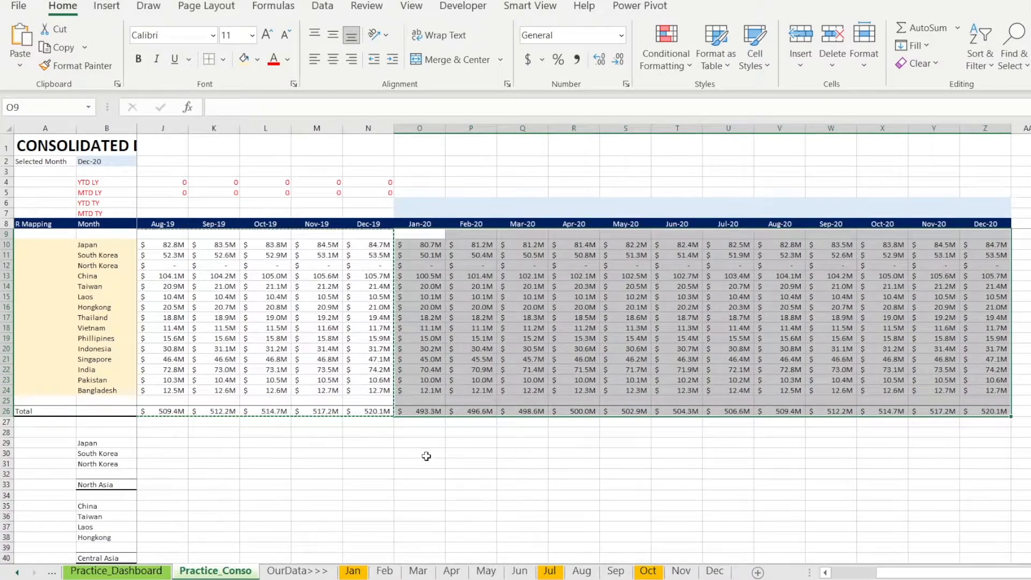
# Step: Replace $E:$E with $D:$D in all formulas of the 2020 block, O9:Z26, after checking the Jan-20 column on the Jan sheet
pyautogui.click(353, 571)
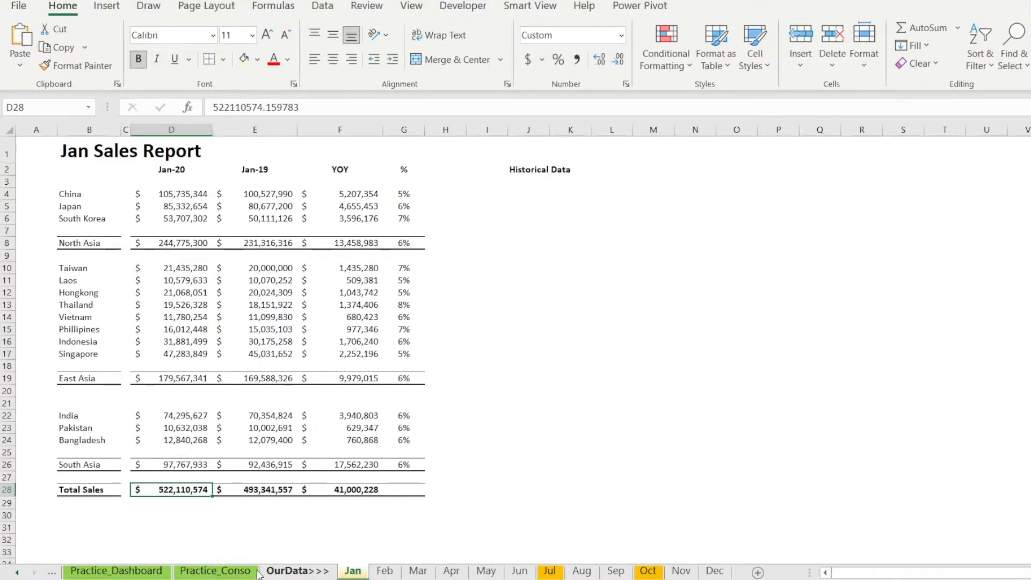
pyautogui.click(232, 574)
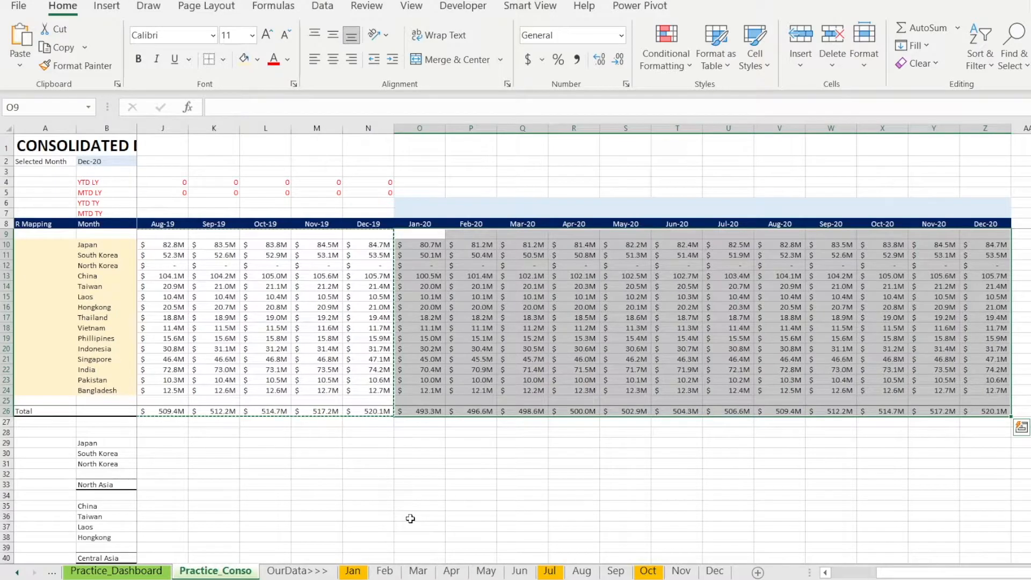
pyautogui.click(426, 245)
pyautogui.moveTo(426, 232); pyautogui.dragTo(990, 417)
pyautogui.hotkey('ctrl', 'f')
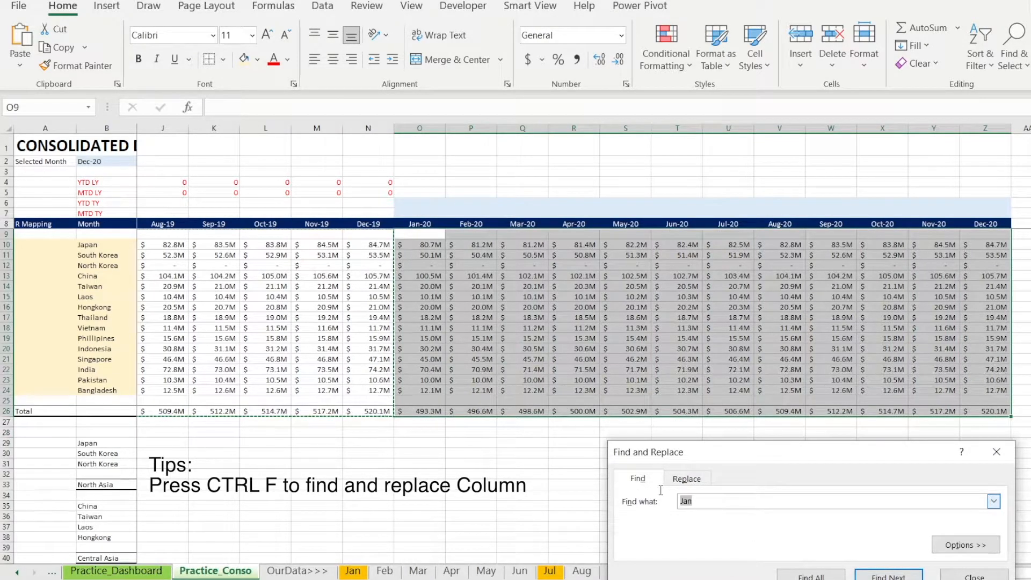
pyautogui.click(690, 478)
pyautogui.write('Dec')
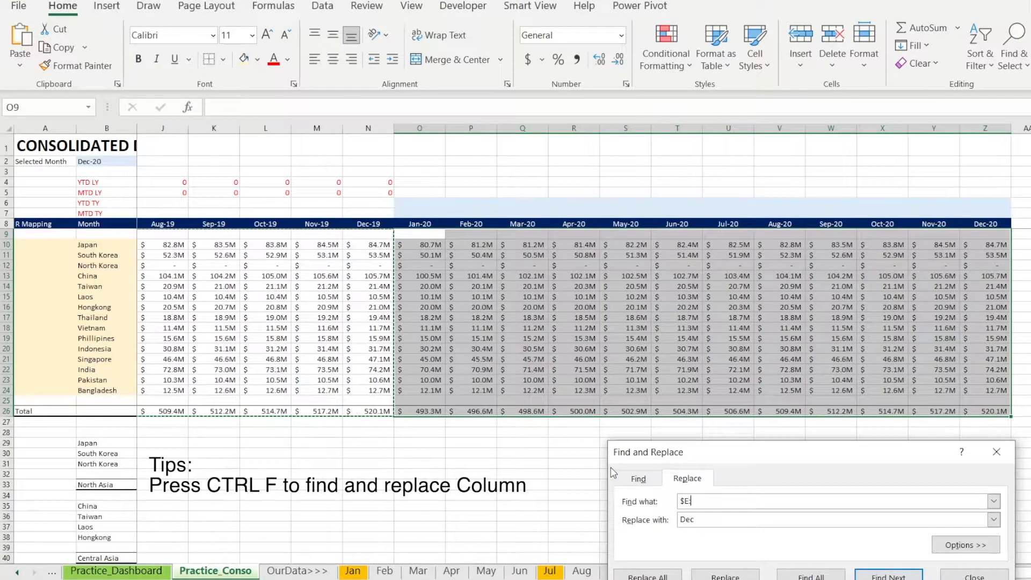
pyautogui.write('$E:$E')
pyautogui.press('Tab')
pyautogui.write('$D:$D')
pyautogui.click(647, 577)
pyautogui.click(603, 329)
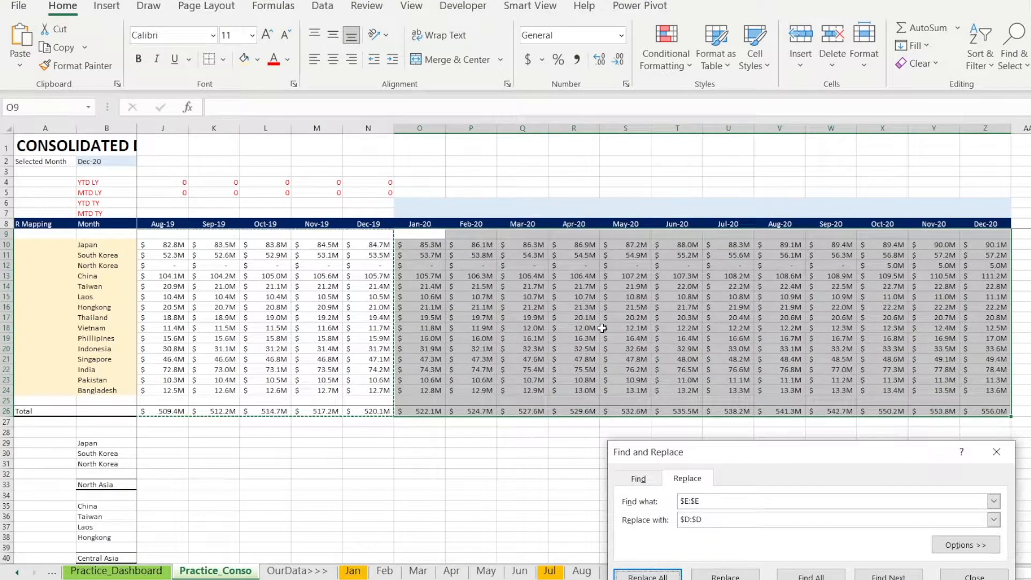
pyautogui.click(975, 577)
pyautogui.click(589, 441)
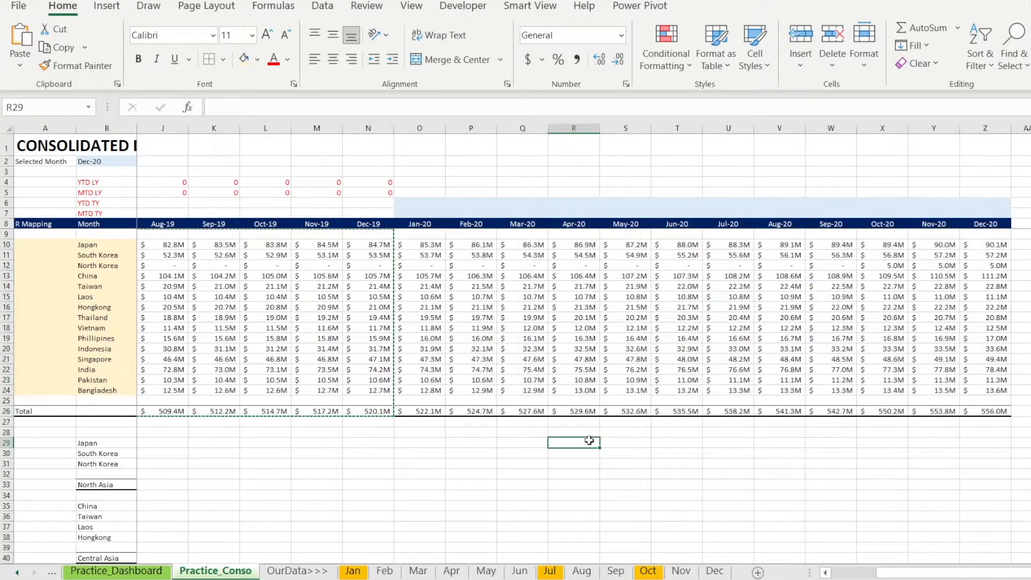
pyautogui.press('Escape')
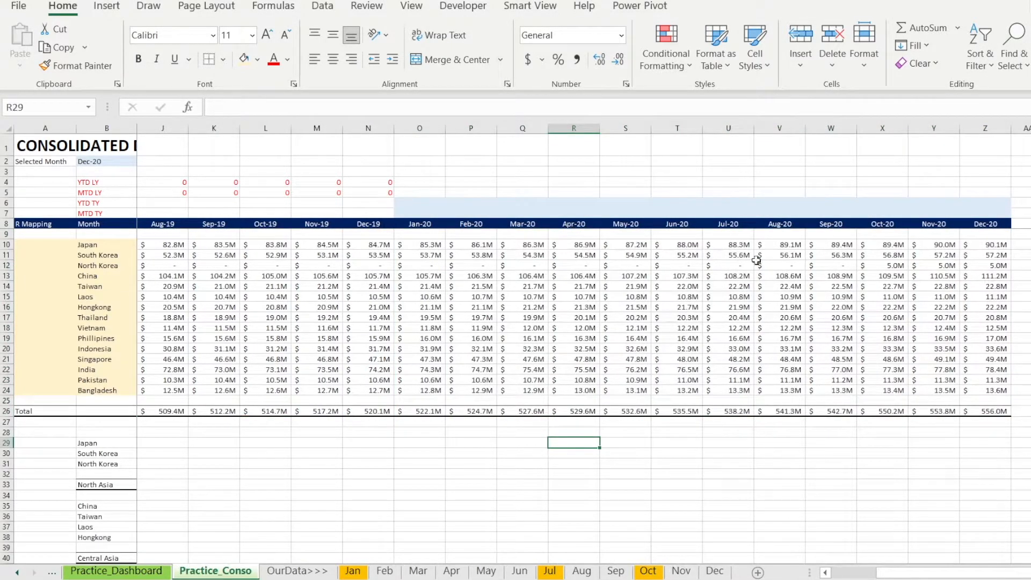
# Step: Check the Jan-20 total in O26 against the Jan-20 Total Sales figure on the Jan sheet
pyautogui.click(411, 409)
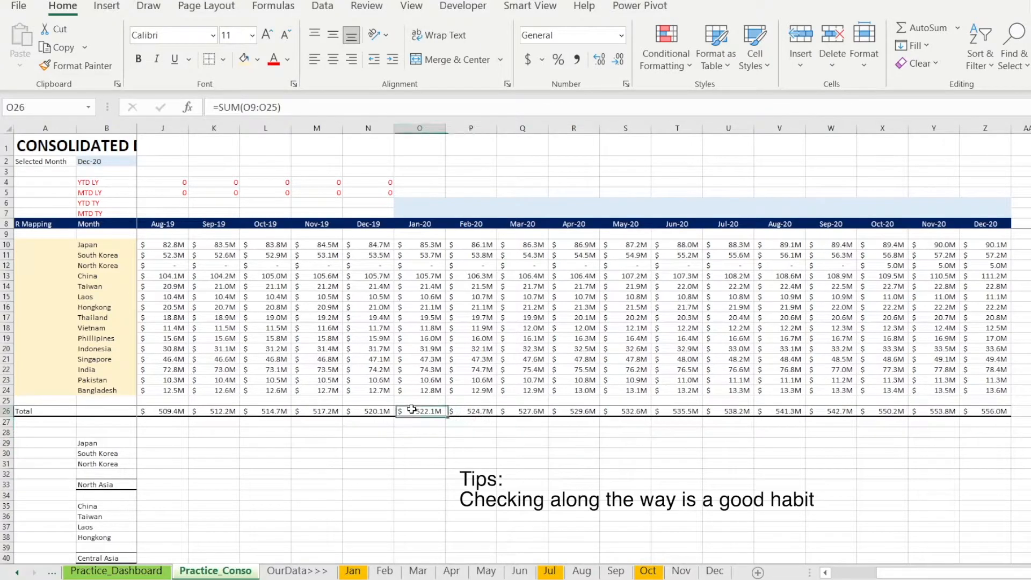
pyautogui.click(353, 571)
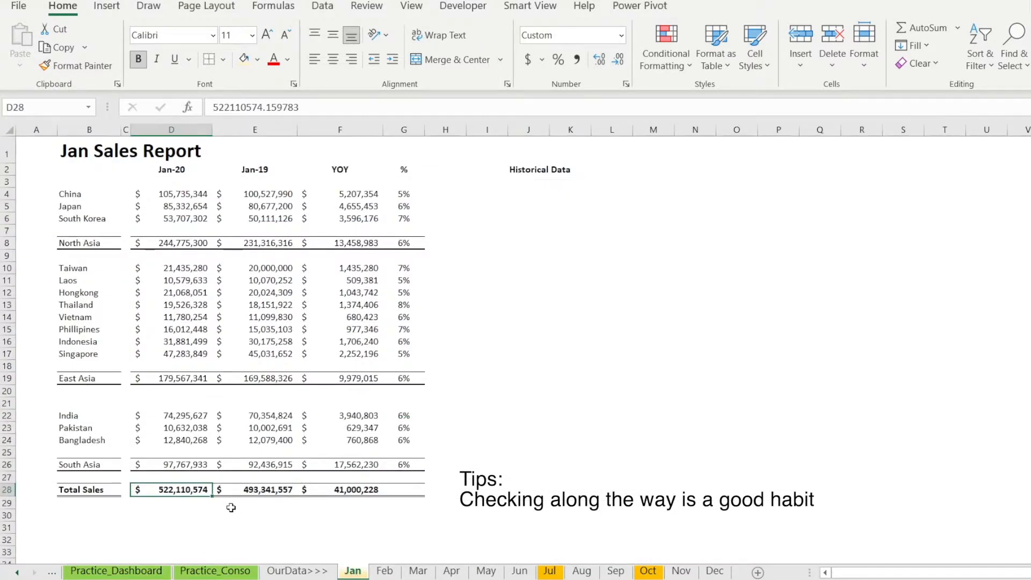
pyautogui.click(217, 572)
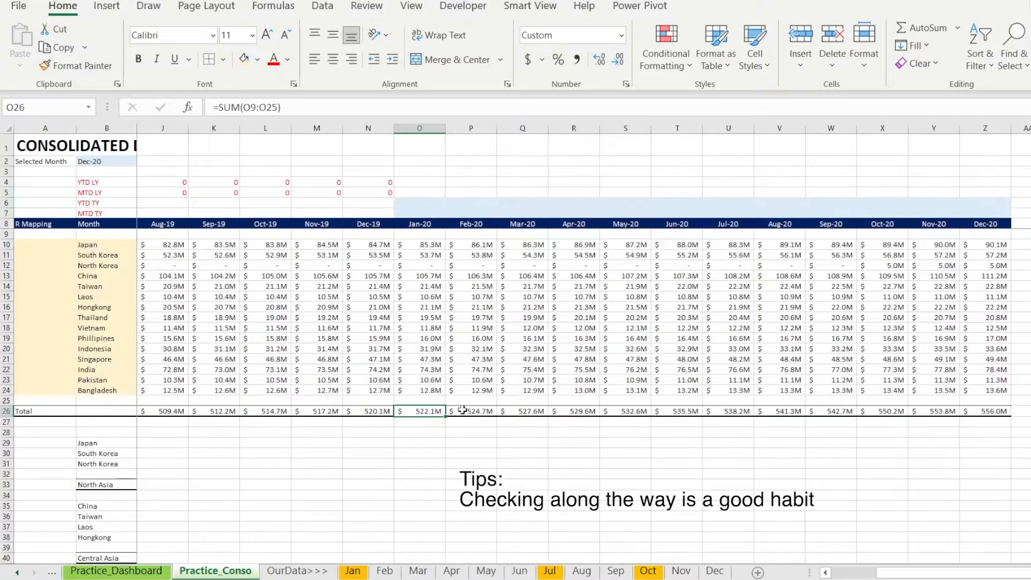
pyautogui.click(412, 455)
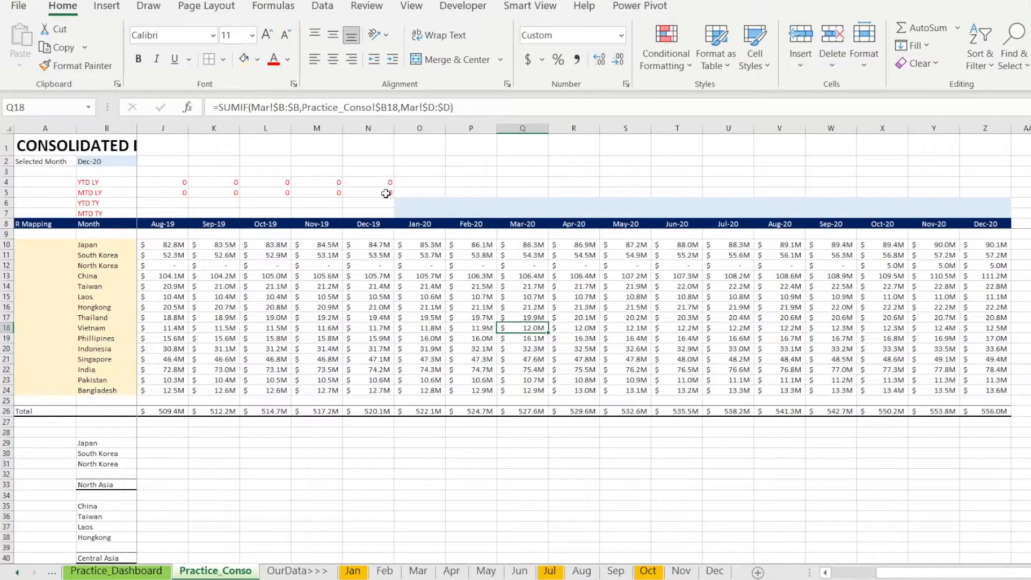
# Step: Clear the YTD and MTD helper rows above the month headers, C4:Z7, and review the report columns beside the monthly data
pyautogui.moveTo(995, 210)
pyautogui.mouseDown()
pyautogui.moveTo(523, 211)
pyautogui.moveTo(60, 186)
pyautogui.moveTo(204, 200)
pyautogui.moveTo(171, 181)
pyautogui.mouseUp()
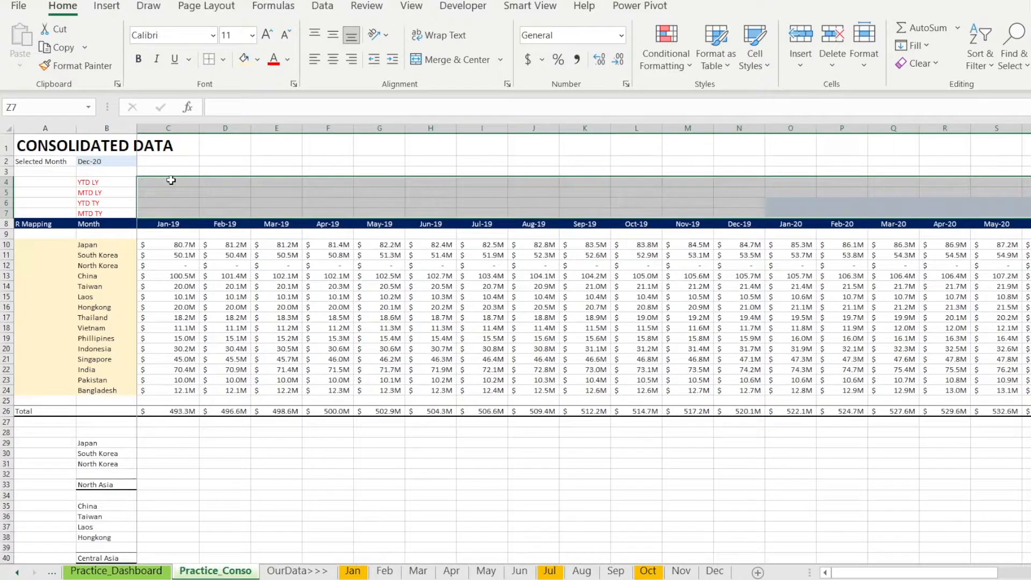
pyautogui.moveTo(860, 572); pyautogui.dragTo(990, 573)
pyautogui.moveTo(394, 227); pyautogui.dragTo(529, 411)
pyautogui.moveTo(622, 223); pyautogui.dragTo(768, 412)
pyautogui.moveTo(1008, 576); pyautogui.dragTo(841, 574)
pyautogui.click(440, 492)
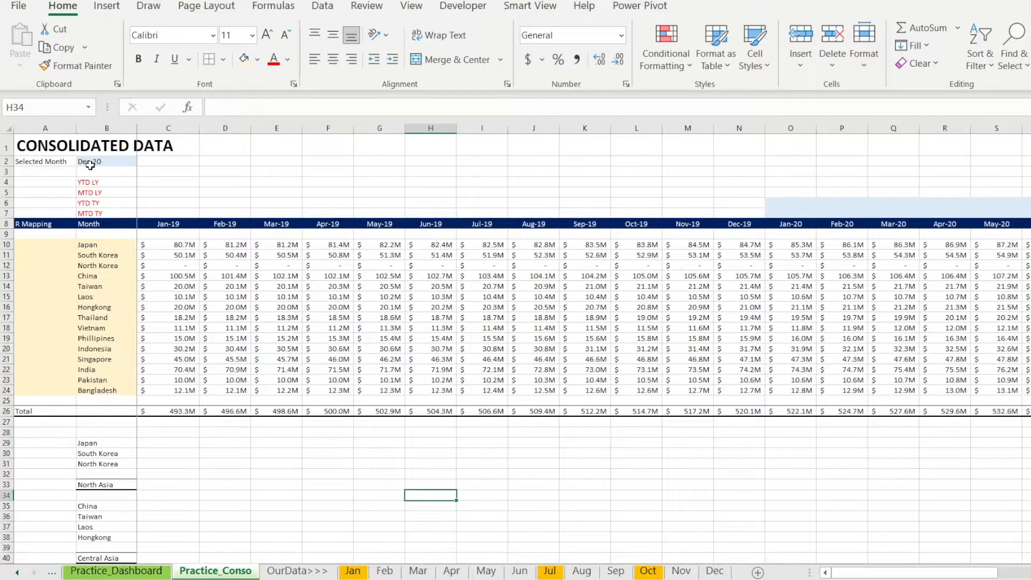
# Step: Fill the Selected Month cell B2 with the light orange used for the country list
pyautogui.click(90, 162)
pyautogui.click(244, 59)
pyautogui.click(105, 172)
pyautogui.click(109, 163)
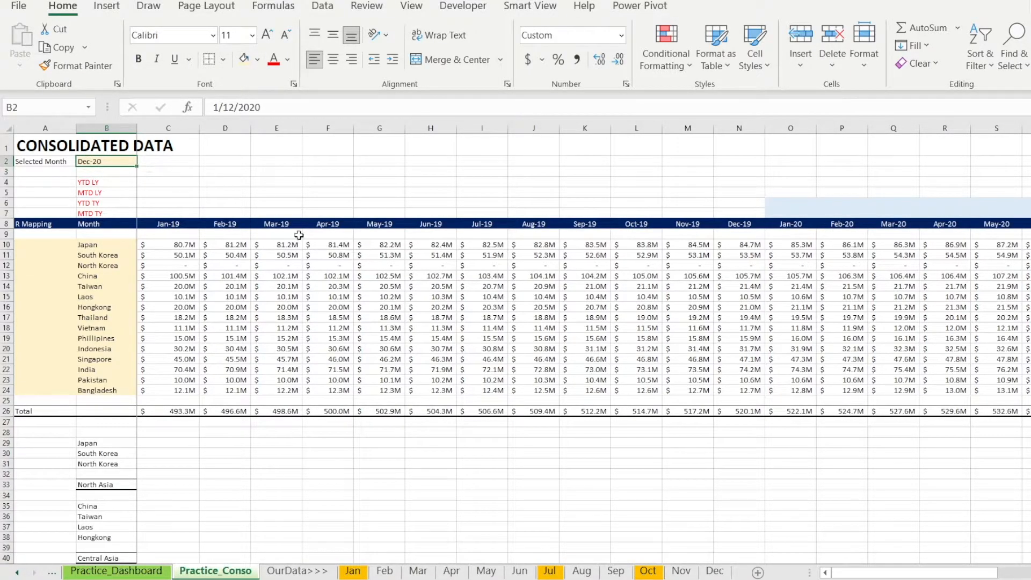
pyautogui.moveTo(859, 572); pyautogui.dragTo(909, 577)
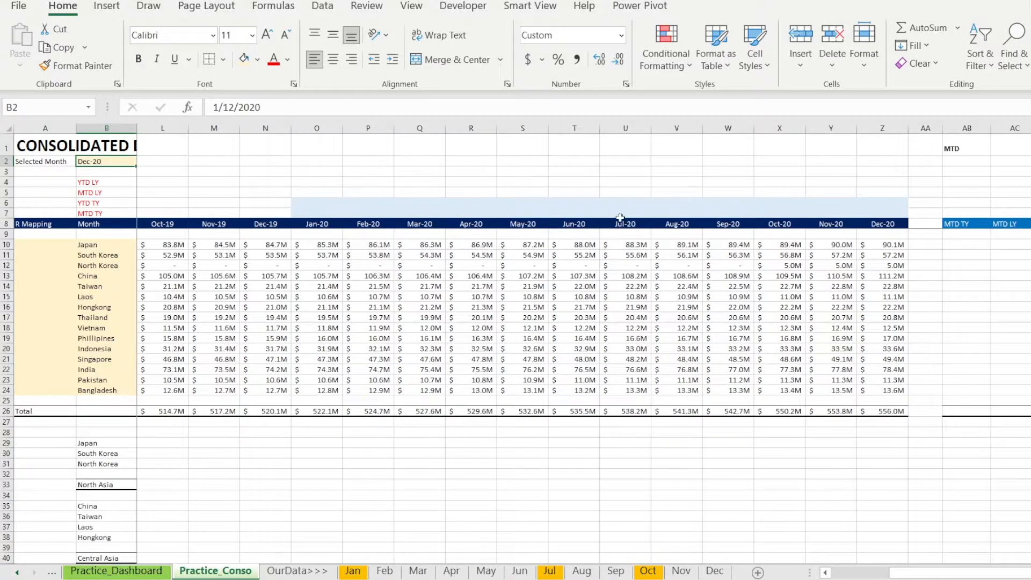
# Step: Enter =IF(Z8=B2,1,0) in Z7 to flag whether the Dec-20 header matches the selected month in the MTD TY row
pyautogui.click(896, 214)
pyautogui.write('=if(')
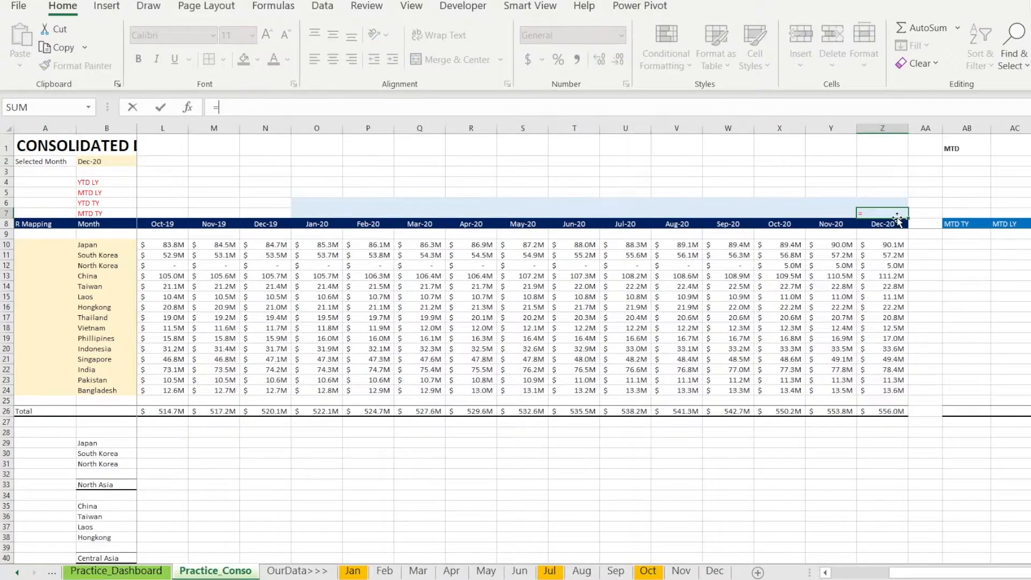
pyautogui.click(877, 225)
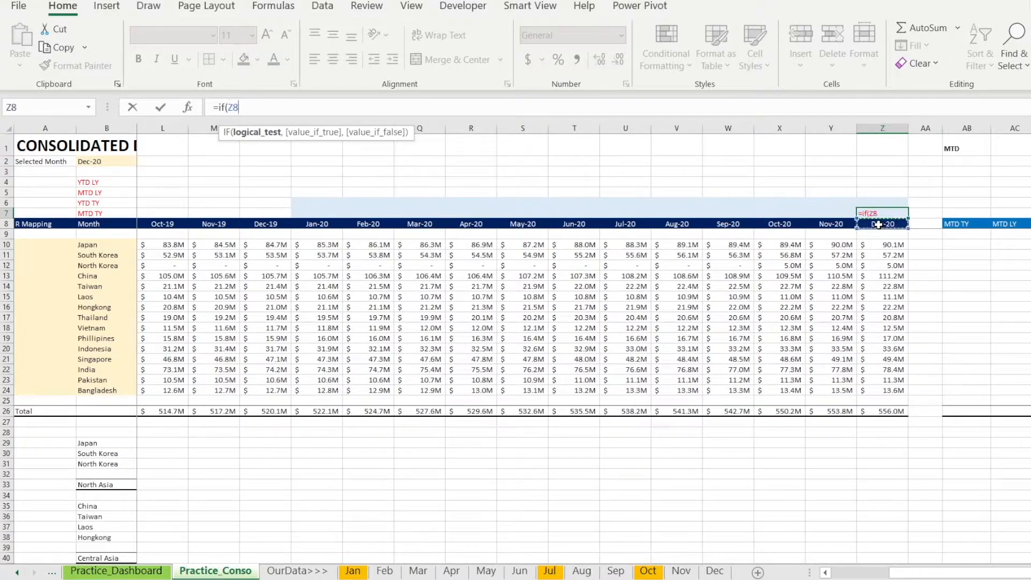
pyautogui.write('=')
pyautogui.click(108, 160)
pyautogui.write(',')
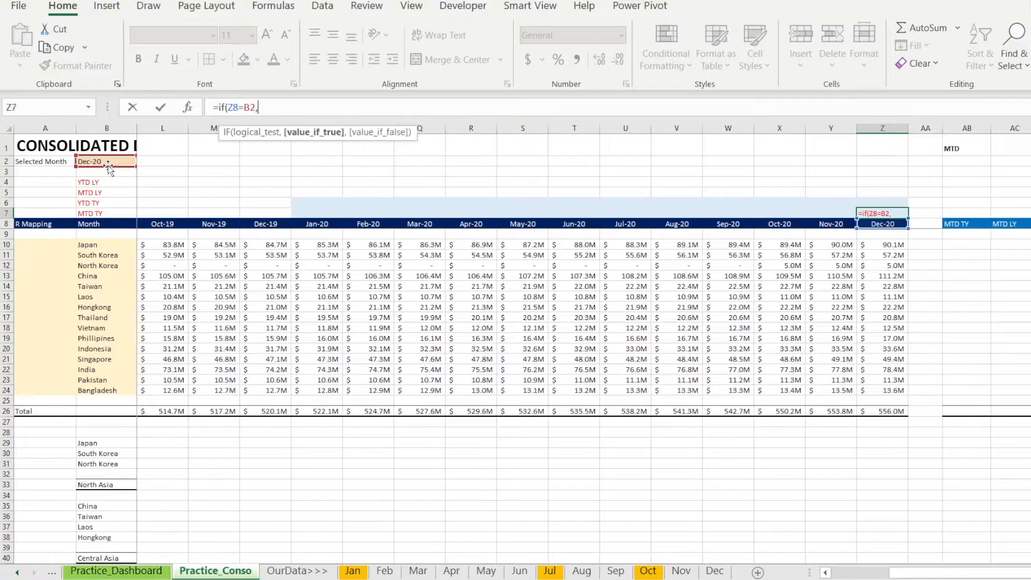
pyautogui.write('1,0)')
pyautogui.press('Return')
pyautogui.press('Up')
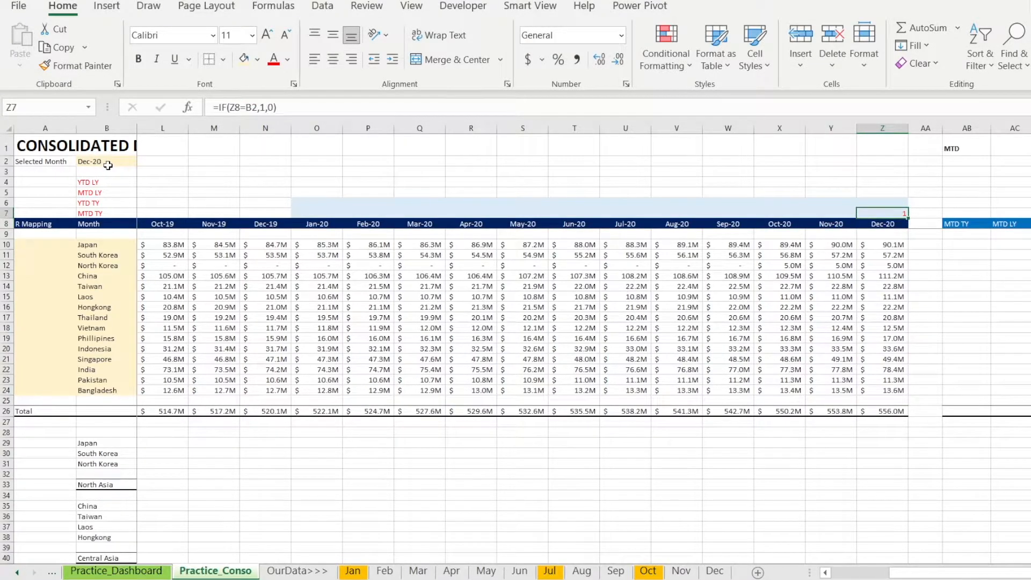
# Step: Make the B2 reference in Z7's formula absolute as $B$2 and copy the formula across the 2020 months, O7:Z7
pyautogui.click(250, 107)
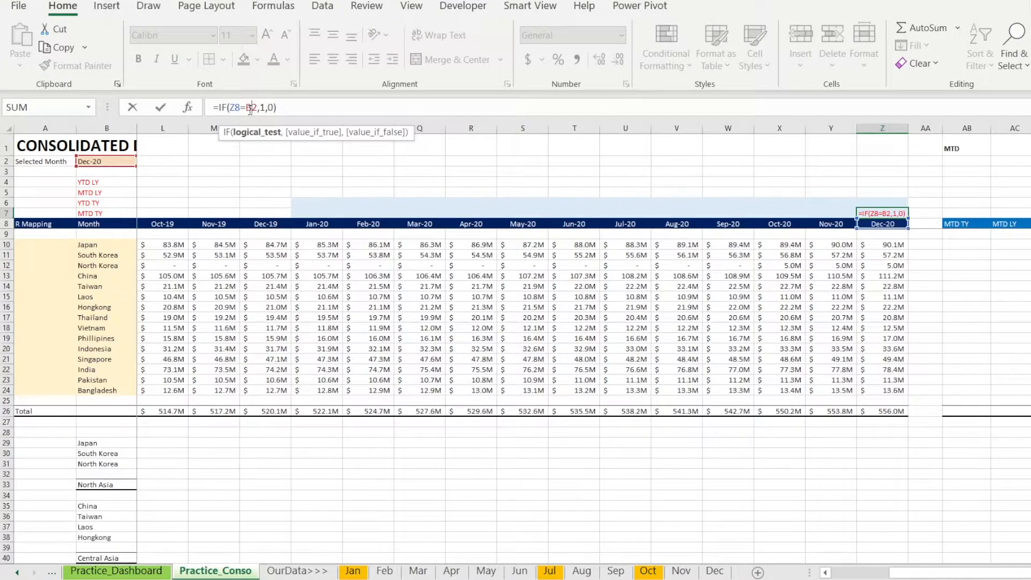
pyautogui.press('F4')
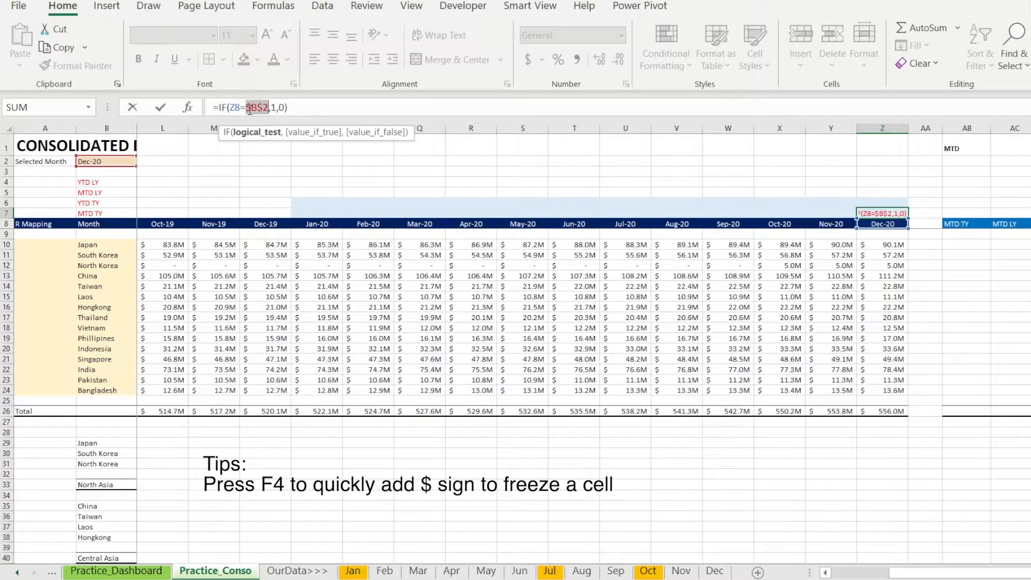
pyautogui.press('Return')
pyautogui.press('Up')
pyautogui.hotkey('ctrl', 'c')
pyautogui.hotkey('shift', 'Left')
pyautogui.hotkey('shift', 'Left')
pyautogui.hotkey('shift', 'Left')
pyautogui.hotkey('shift', 'Left')
pyautogui.hotkey('shift', 'Left')
pyautogui.hotkey('shift', 'Left')
pyautogui.hotkey('shift', 'Left')
pyautogui.hotkey('shift', 'Left')
pyautogui.hotkey('shift', 'Left')
pyautogui.hotkey('shift', 'Left')
pyautogui.hotkey('shift', 'Left')
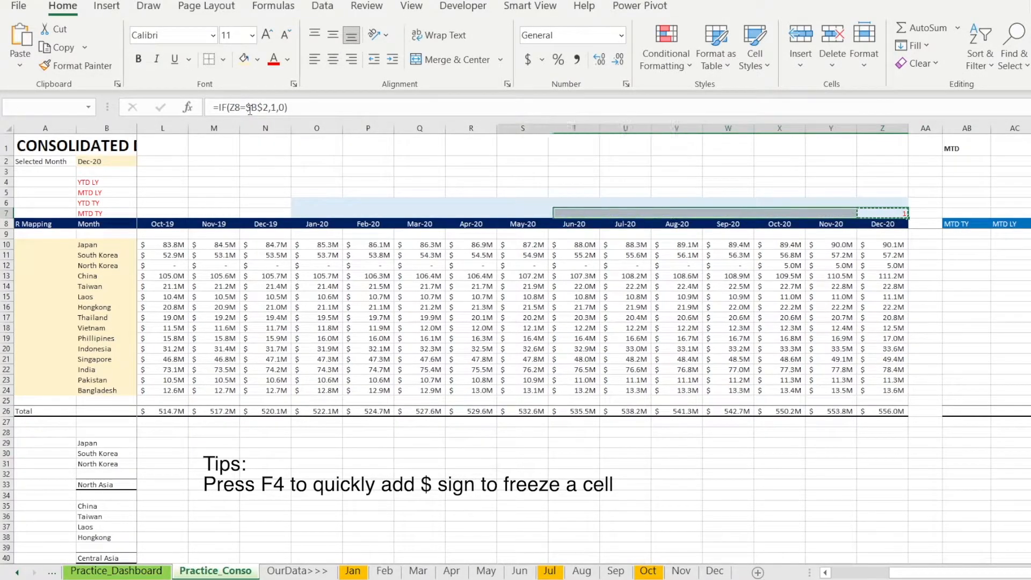
pyautogui.hotkey('ctrl', 'v')
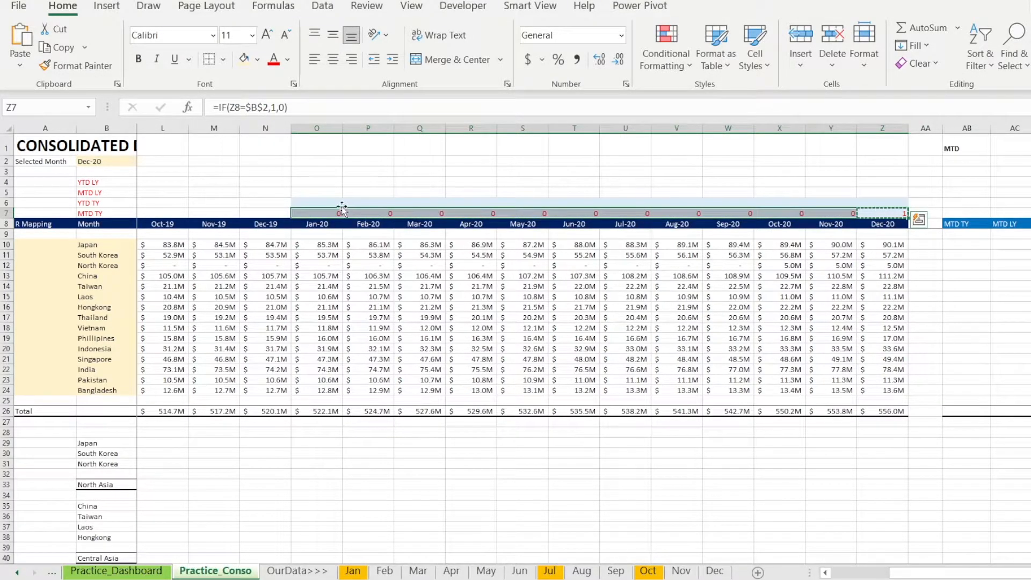
# Step: Set the Selected Month in B2 to 1/1/2020 and check the Jan-20 flag in the MTD TY row
pyautogui.click(876, 212)
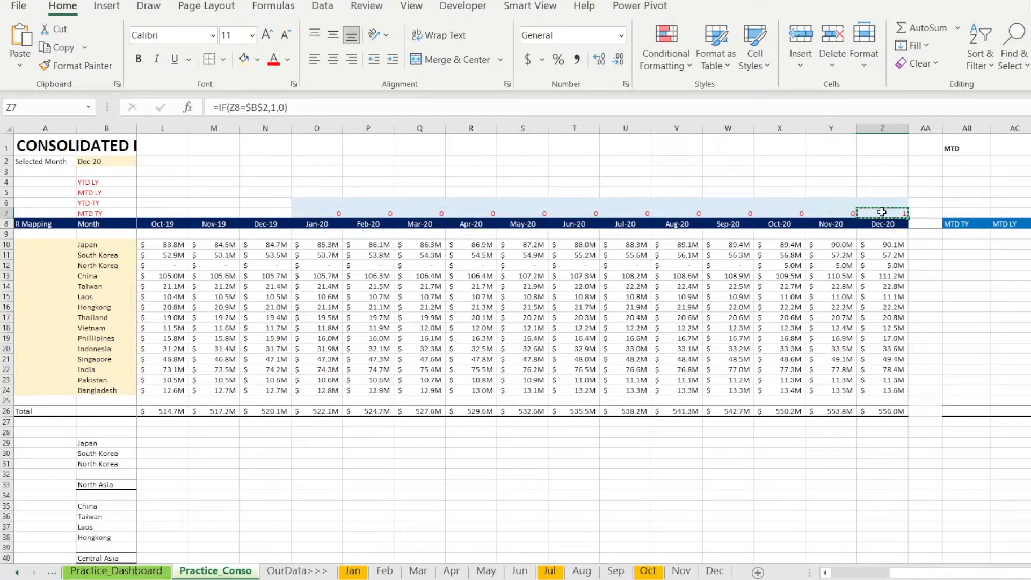
pyautogui.click(103, 162)
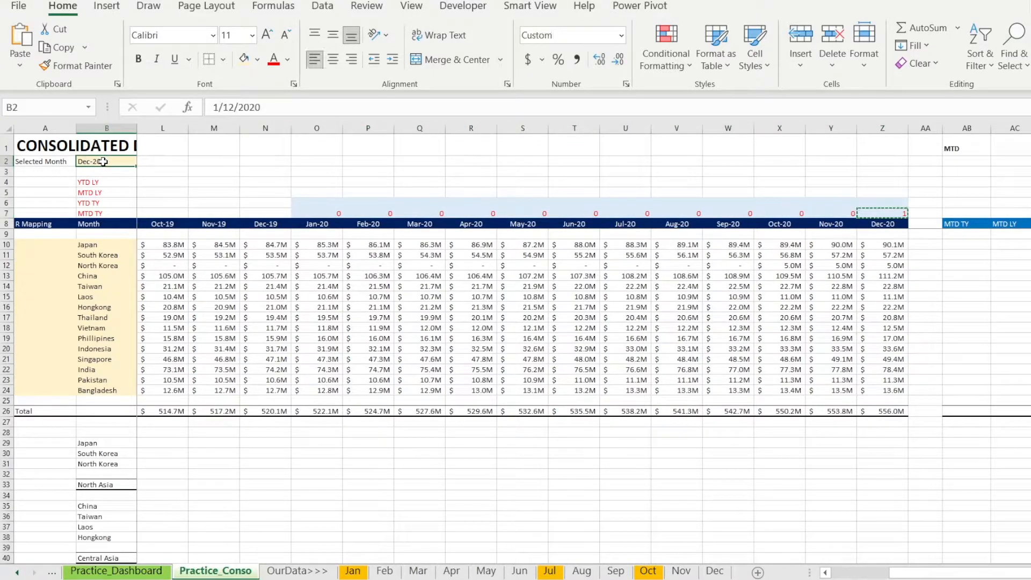
pyautogui.click(235, 107)
pyautogui.press('BackSpace')
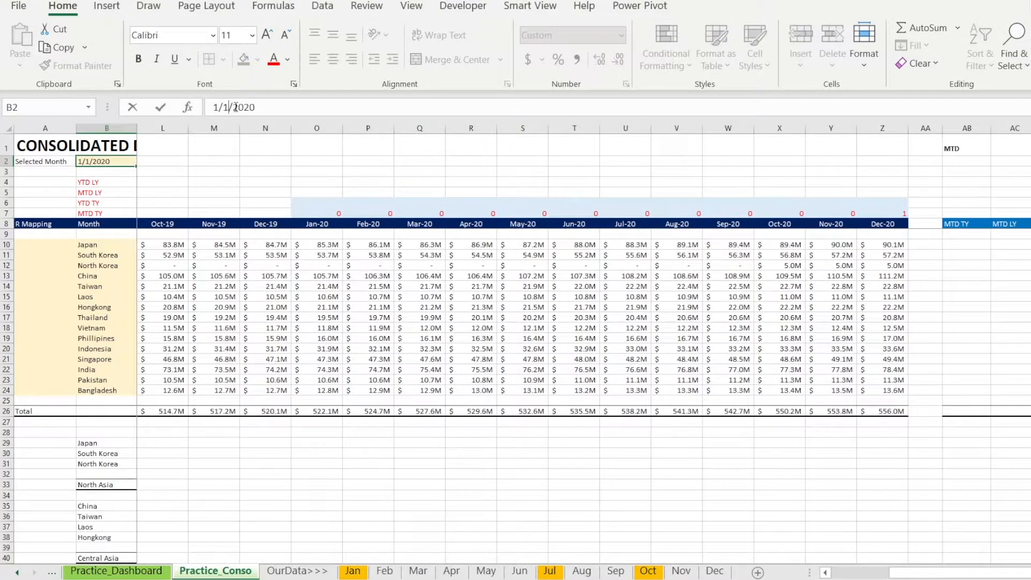
pyautogui.press('Return')
pyautogui.click(333, 213)
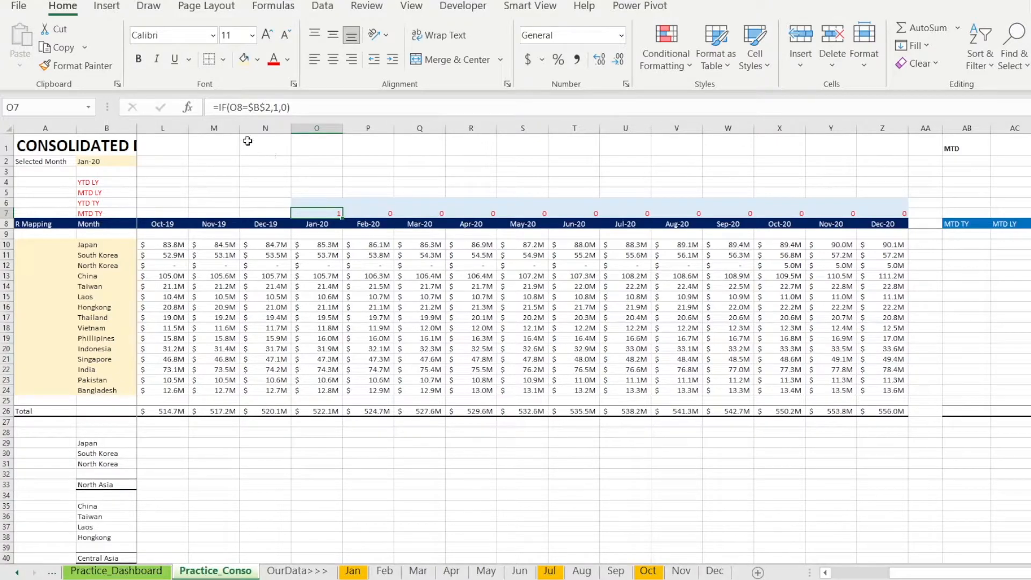
# Step: Lock the header row in O7's formula as O$8 and copy the formula across O7:Z7
pyautogui.click(236, 109)
pyautogui.write('$')
pyautogui.hotkey('ctrl', 'Return')
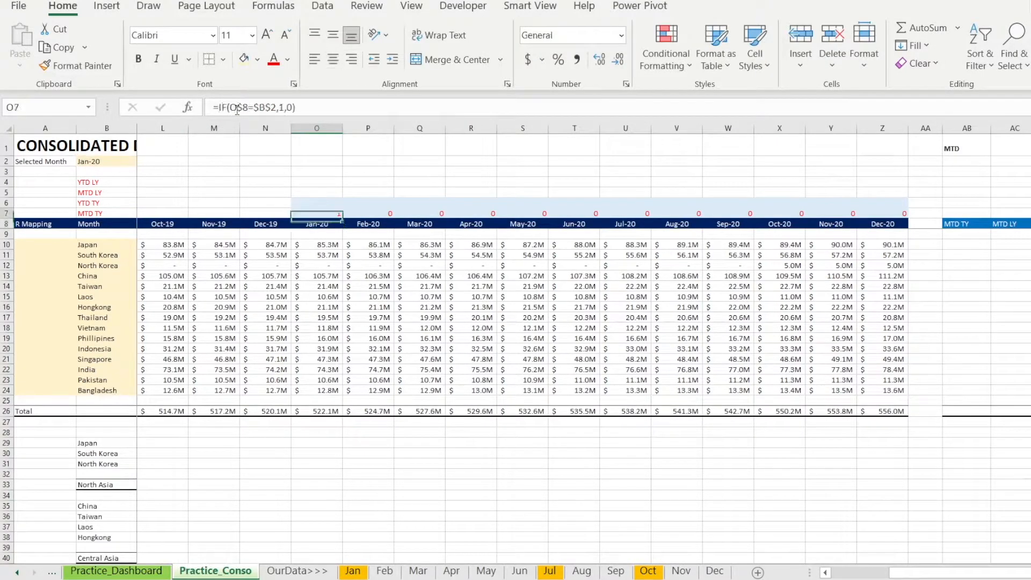
pyautogui.hotkey('ctrl', 'c')
pyautogui.hotkey('shift', 'Right')
pyautogui.hotkey('shift', 'Right')
pyautogui.hotkey('shift', 'Right')
pyautogui.hotkey('shift', 'Right')
pyautogui.hotkey('shift', 'Right')
pyautogui.hotkey('shift', 'Right')
pyautogui.hotkey('shift', 'Right')
pyautogui.hotkey('shift', 'Right')
pyautogui.hotkey('shift', 'Right')
pyautogui.hotkey('shift', 'Right')
pyautogui.hotkey('shift', 'Right')
pyautogui.hotkey('shift', 'Right')
pyautogui.hotkey('shift', 'Left')
pyautogui.hotkey('ctrl', 'v')
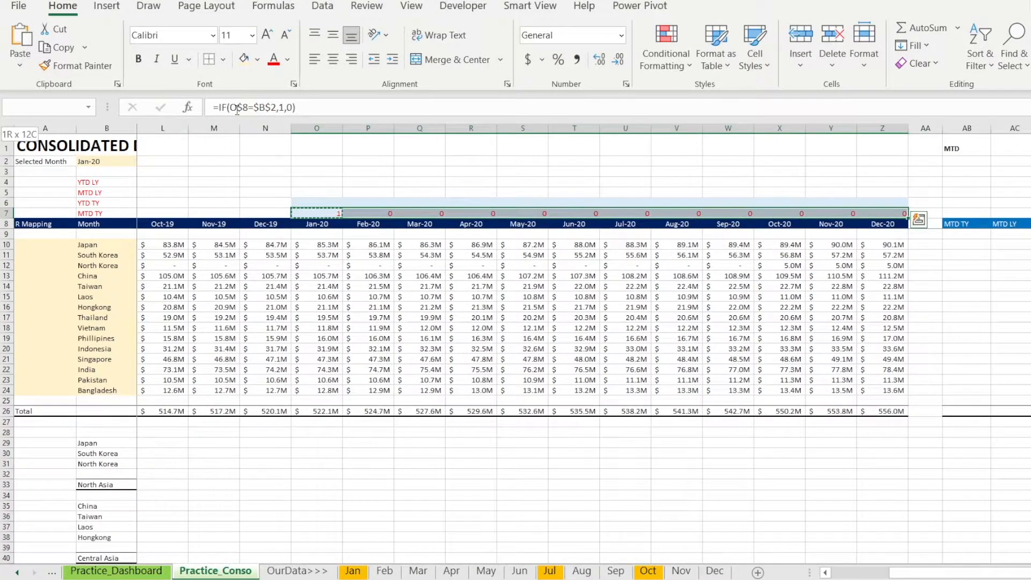
# Step: Copy the MTD TY flag formulas in O7:Z7 into the YTD TY row above, O6:Z6
pyautogui.hotkey('ctrl', 'c')
pyautogui.press('Up')
pyautogui.hotkey('ctrl', 'v')
pyautogui.press('Down')
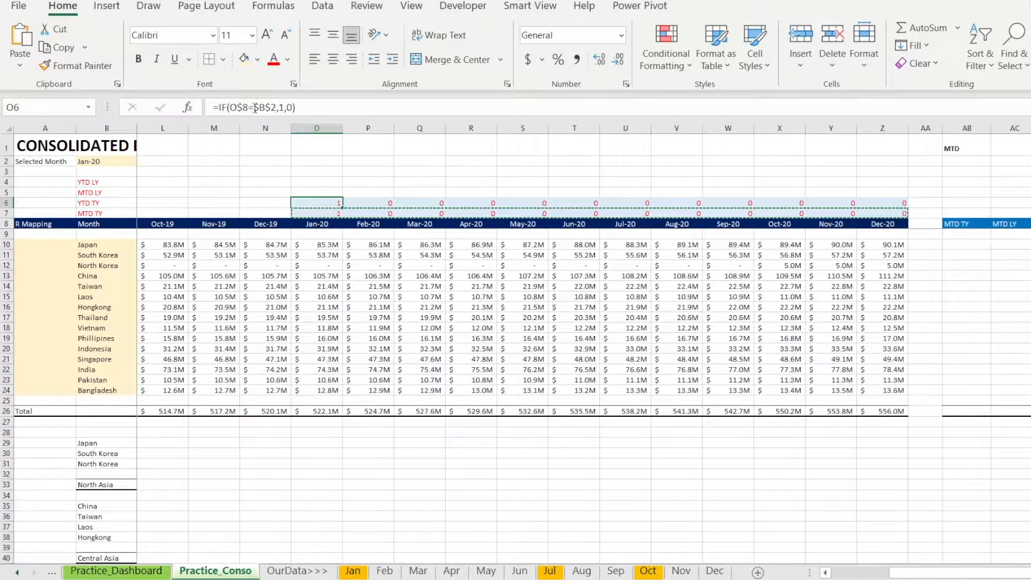
# Step: Change the comparison in O6 to <=, giving =IF(O$8<=$B$2,1,0), and copy the formula across O6:Z6
pyautogui.click(255, 106)
pyautogui.write('<')
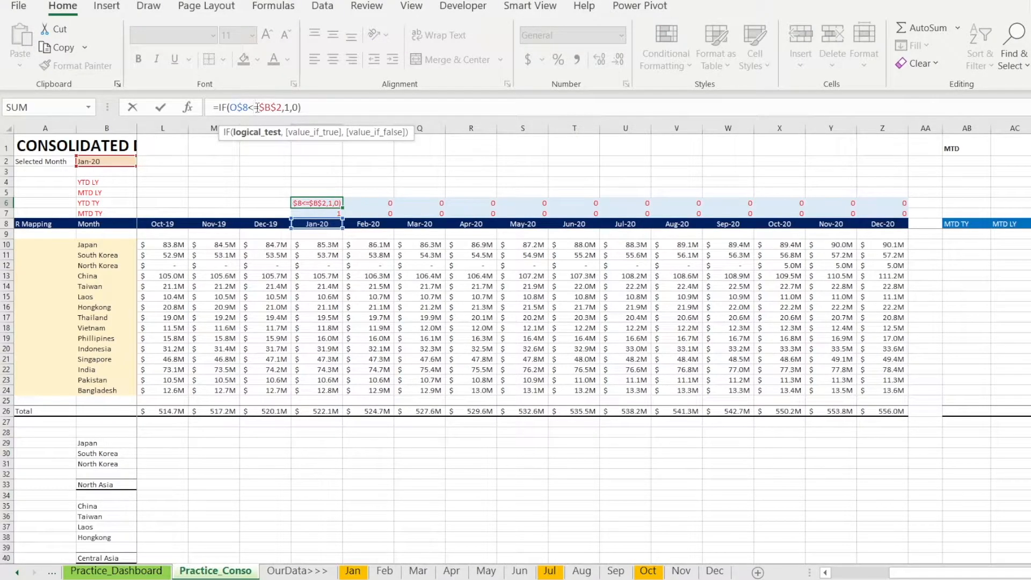
pyautogui.hotkey('ctrl', 'Return')
pyautogui.hotkey('ctrl', 'c')
pyautogui.hotkey('shift', 'Right')
pyautogui.hotkey('shift', 'Right')
pyautogui.hotkey('shift', 'Right')
pyautogui.hotkey('shift', 'Right')
pyautogui.hotkey('shift', 'Right')
pyautogui.hotkey('shift', 'Right')
pyautogui.hotkey('shift', 'Right')
pyautogui.hotkey('shift', 'Right')
pyautogui.hotkey('shift', 'Right')
pyautogui.hotkey('shift', 'Right')
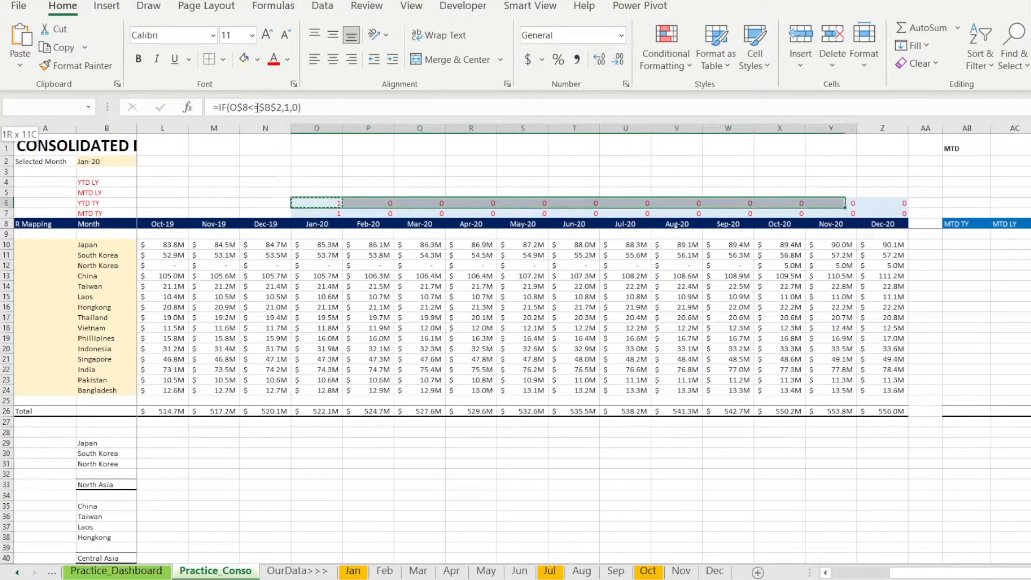
pyautogui.hotkey('shift', 'Right')
pyautogui.hotkey('ctrl', 'v')
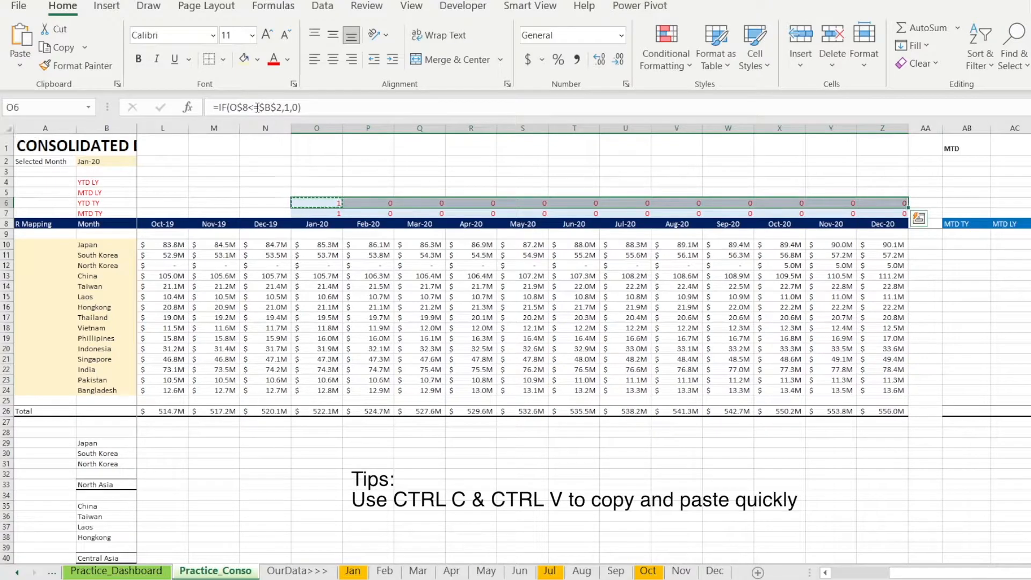
# Step: Set the Selected Month in B2 to 1/2/2020 and check the Feb-20 flag in the YTD TY row
pyautogui.click(127, 166)
pyautogui.click(233, 107)
pyautogui.press('Delete')
pyautogui.write('2')
pyautogui.press('Return')
pyautogui.click(359, 204)
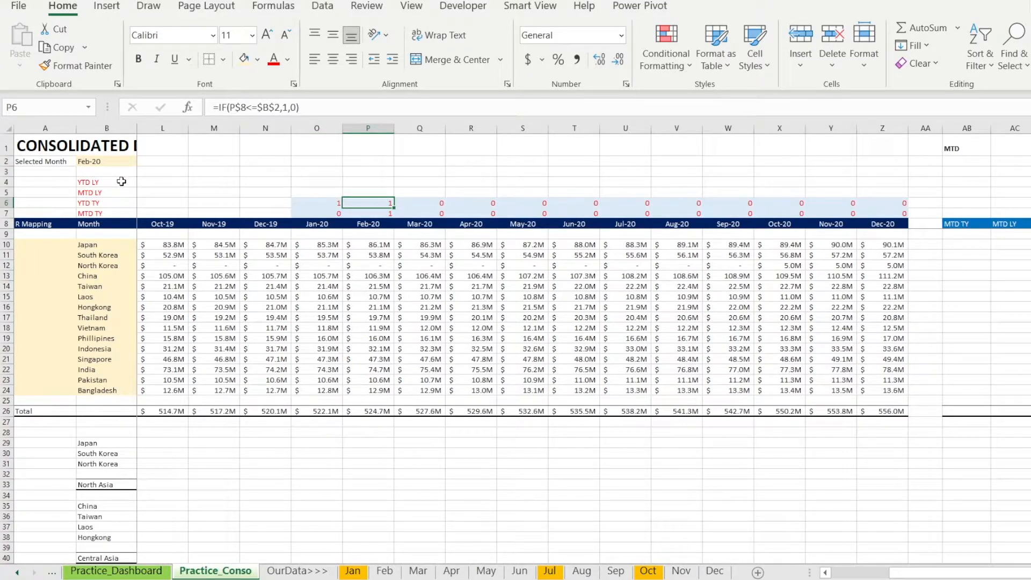
# Step: Link the Dec-19 YTD LY cell N4 to the Dec-20 flag in Z6 and copy the link down to N5
pyautogui.moveTo(103, 205); pyautogui.dragTo(104, 210)
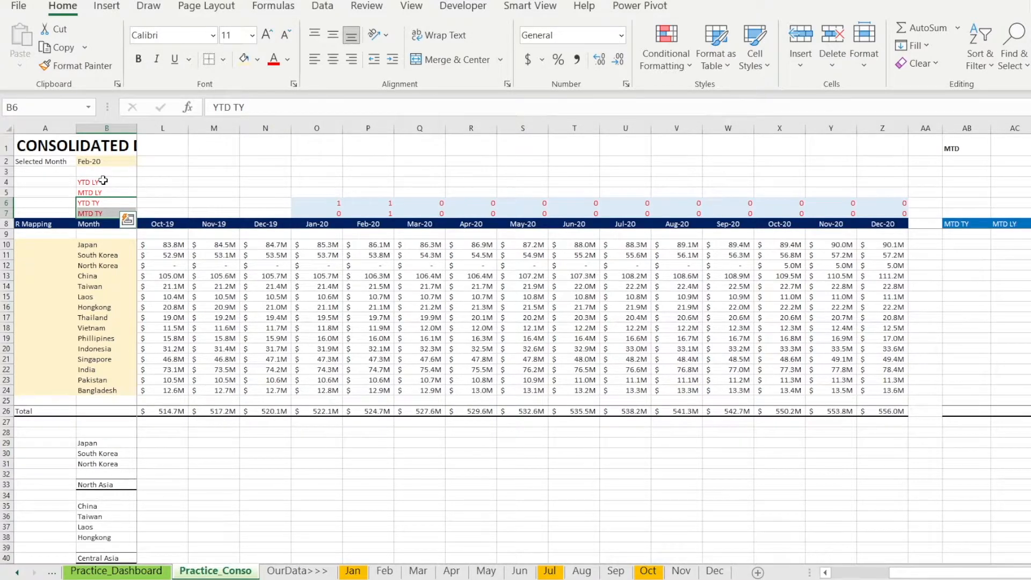
pyautogui.click(260, 182)
pyautogui.click(7, 181)
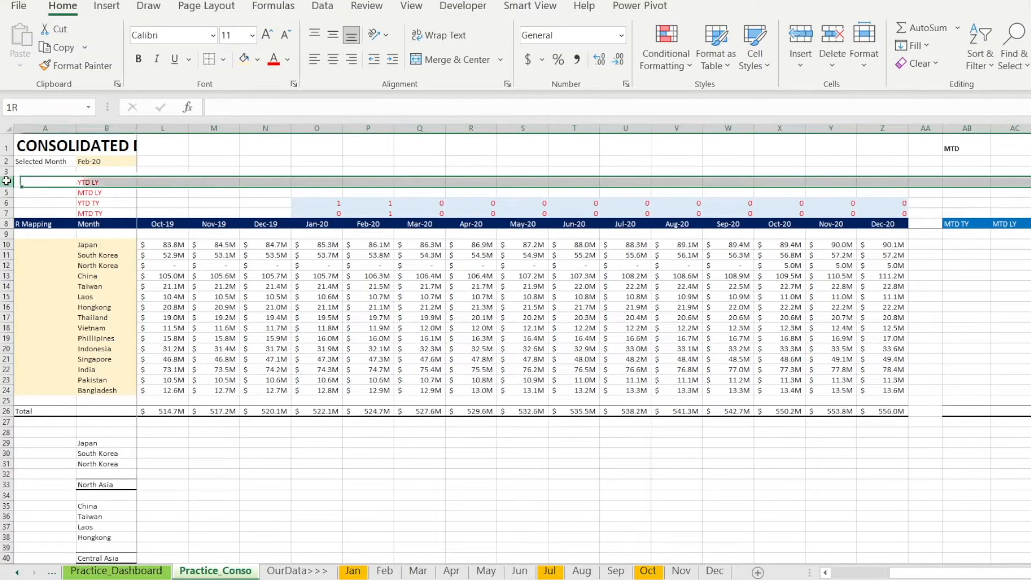
pyautogui.click(276, 183)
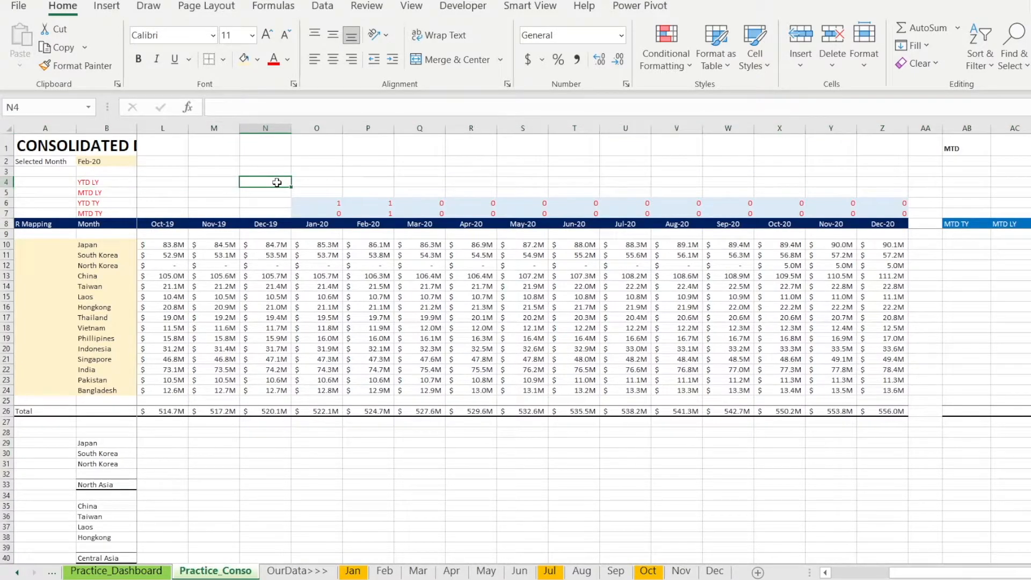
pyautogui.write('=')
pyautogui.click(862, 203)
pyautogui.hotkey('ctrl', 'Return')
pyautogui.hotkey('ctrl', 'c')
pyautogui.press('Down')
pyautogui.hotkey('ctrl', 'v')
pyautogui.hotkey('shift', 'Up')
pyautogui.hotkey('shift', 'Left')
pyautogui.write('V')
pyautogui.press('Right')
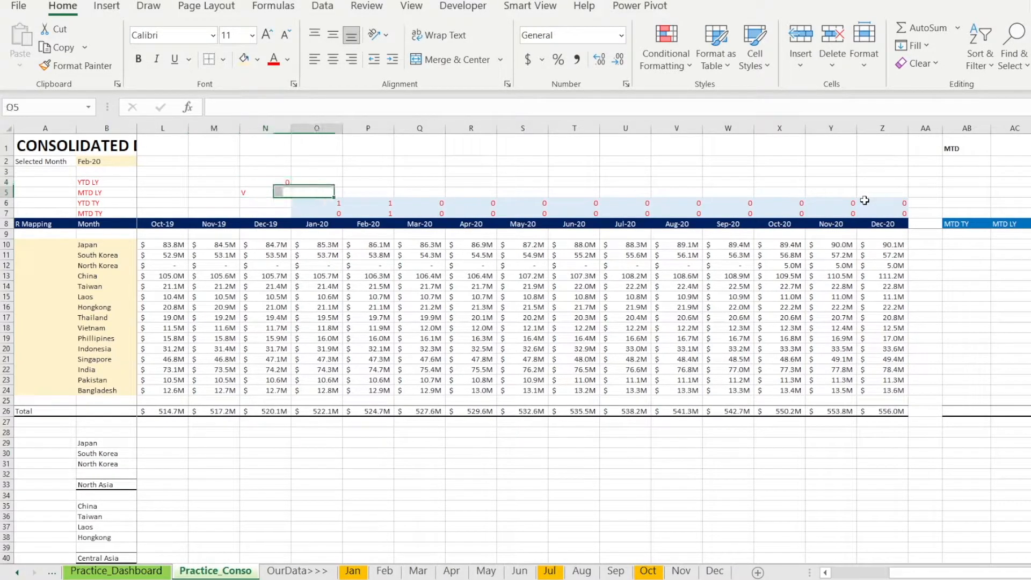
pyautogui.hotkey('ctrl', 'z')
# Step: Copy the linked flags in N4:N5 across the remaining 2019 months back to Jan-19, filling C4:N5
pyautogui.press('Left')
pyautogui.press('Right')
pyautogui.press('Up')
pyautogui.hotkey('shift', 'Down')
pyautogui.hotkey('ctrl', 'c')
pyautogui.hotkey('shift', 'Left')
pyautogui.hotkey('shift', 'Left')
pyautogui.hotkey('shift', 'Left')
pyautogui.hotkey('shift', 'Left')
pyautogui.hotkey('shift', 'Left')
pyautogui.hotkey('shift', 'Left')
pyautogui.hotkey('shift', 'Left')
pyautogui.hotkey('shift', 'Left')
pyautogui.hotkey('shift', 'Left')
pyautogui.hotkey('shift', 'Left')
pyautogui.hotkey('shift', 'Left')
pyautogui.hotkey('shift', 'Left')
pyautogui.hotkey('shift', 'Left')
pyautogui.hotkey('shift', 'Right')
pyautogui.hotkey('shift', 'Right')
pyautogui.hotkey('ctrl', 'v')
# Step: Check the YTD LY and MTD LY flags above the Jan-19 and Feb-19 headers against the selected month
pyautogui.press('Down')
pyautogui.press('Down')
pyautogui.press('Left')
pyautogui.press('Left')
pyautogui.press('Left')
pyautogui.press('Left')
pyautogui.press('Left')
pyautogui.press('Left')
pyautogui.press('Left')
pyautogui.press('Left')
pyautogui.press('Left')
pyautogui.press('Left')
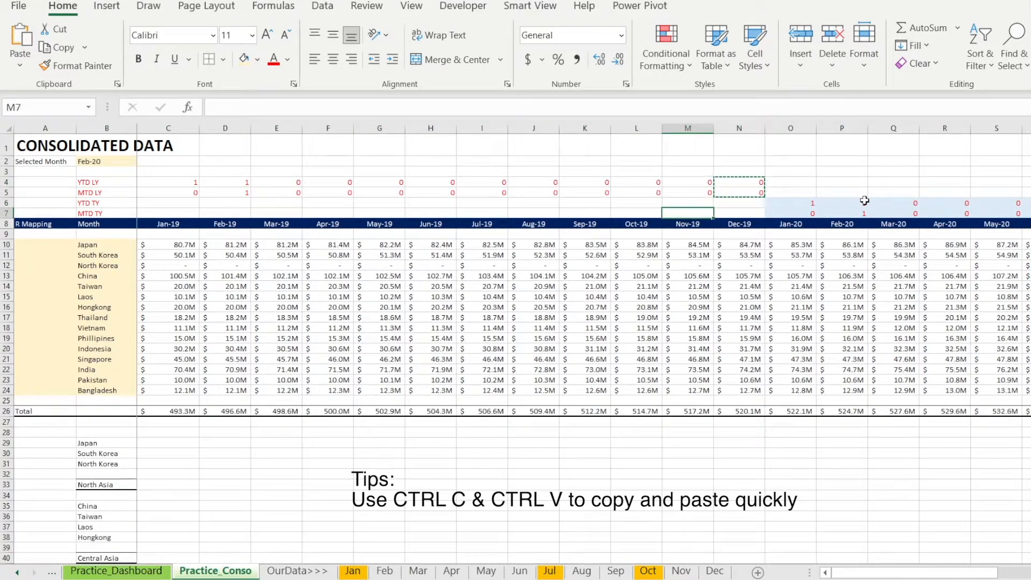
pyautogui.press('Up')
pyautogui.press('Up')
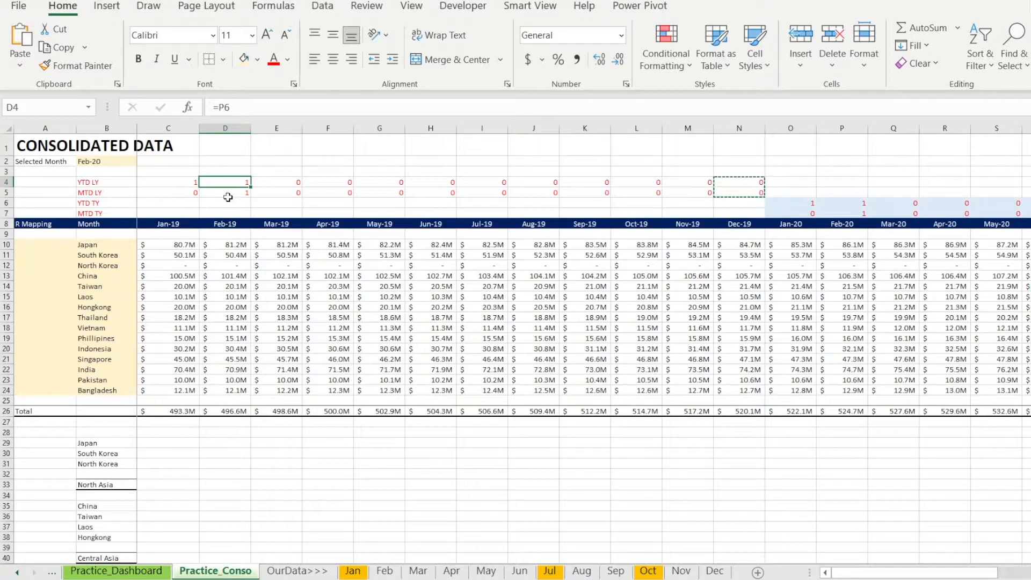
pyautogui.click(172, 224)
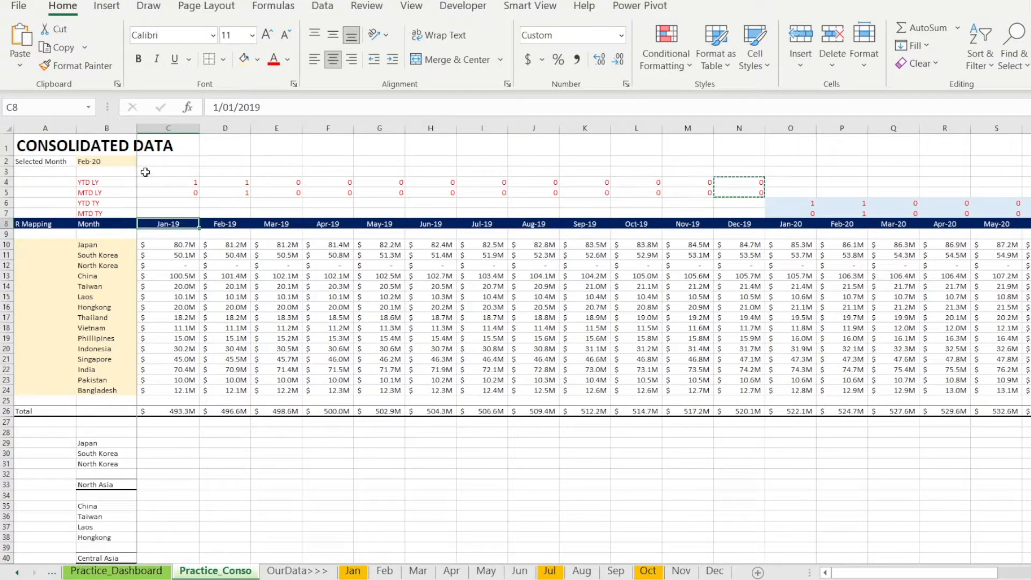
pyautogui.moveTo(173, 183); pyautogui.dragTo(231, 182)
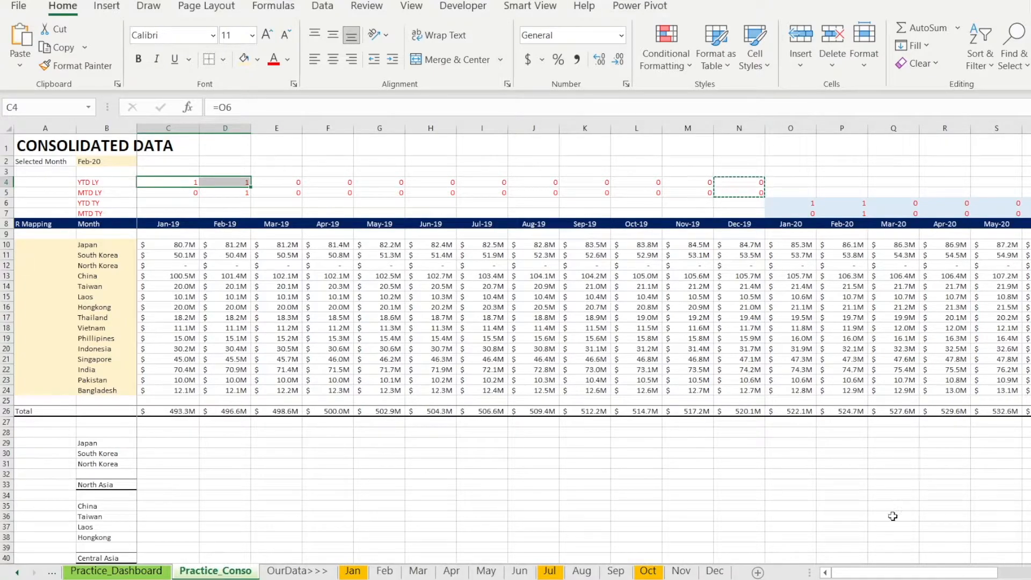
# Step: Enter =SUMIF(7:7,1,10:10) in AB10 to calculate Japan's MTD TY sales from the MTD TY flag row
pyautogui.moveTo(892, 573); pyautogui.dragTo(965, 574)
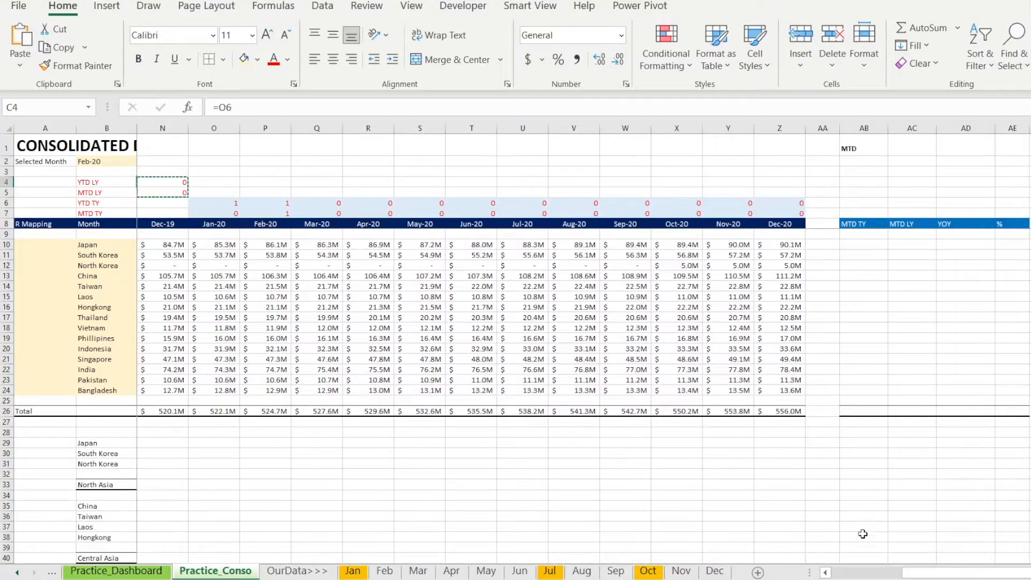
pyautogui.moveTo(997, 574); pyautogui.dragTo(1021, 573)
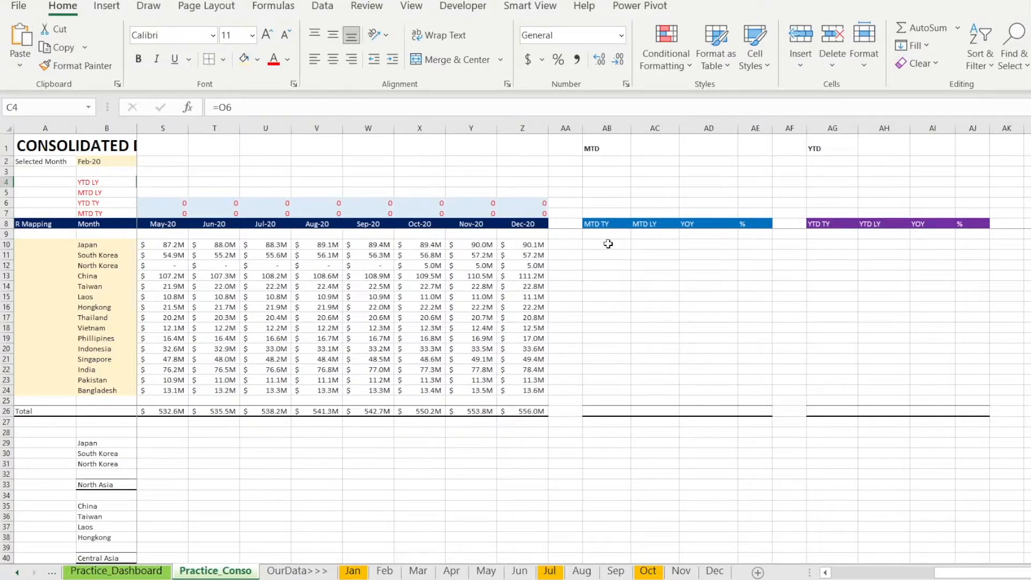
pyautogui.click(608, 244)
pyautogui.write('=sumif(')
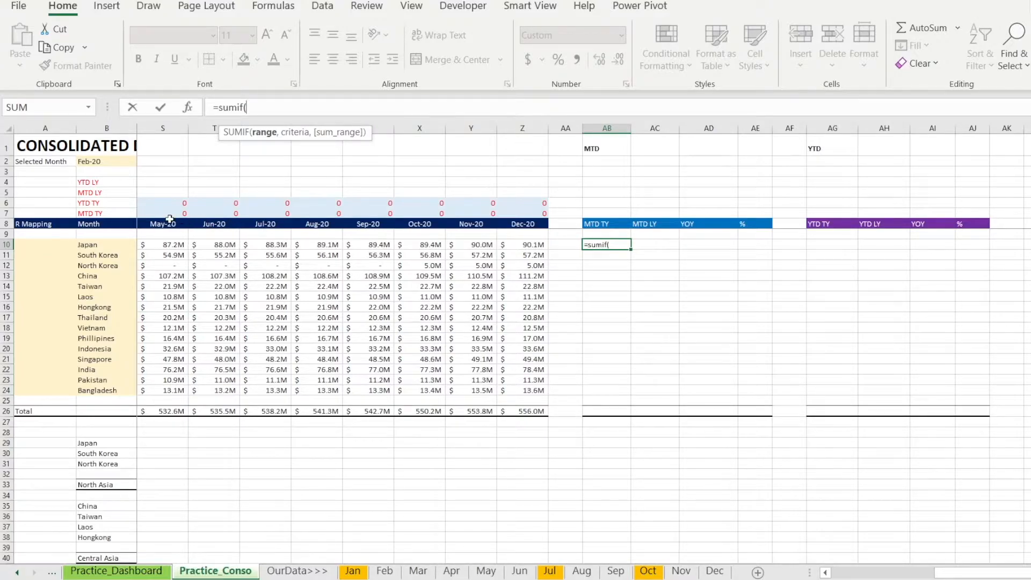
pyautogui.click(6, 213)
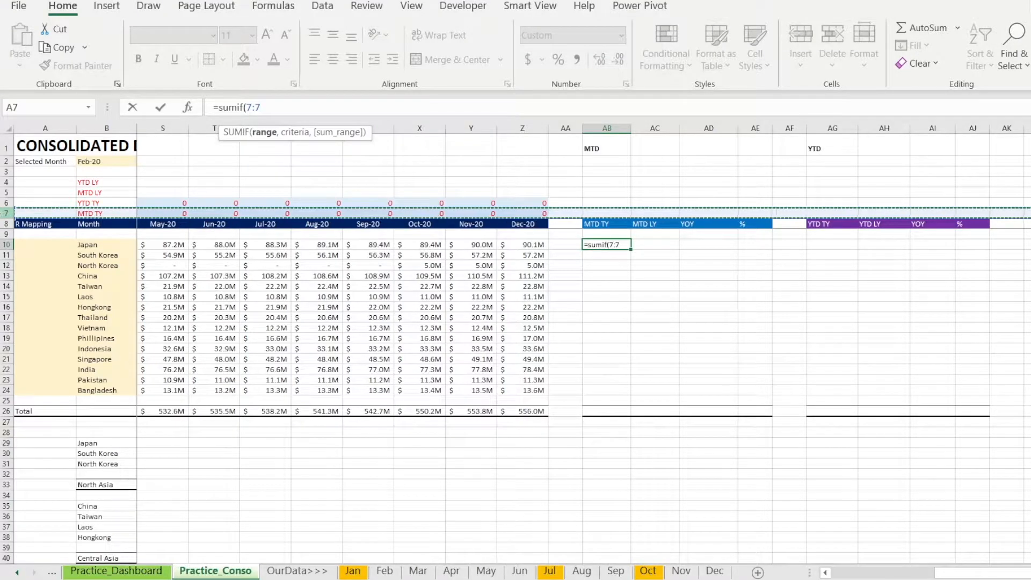
pyautogui.write(',1,')
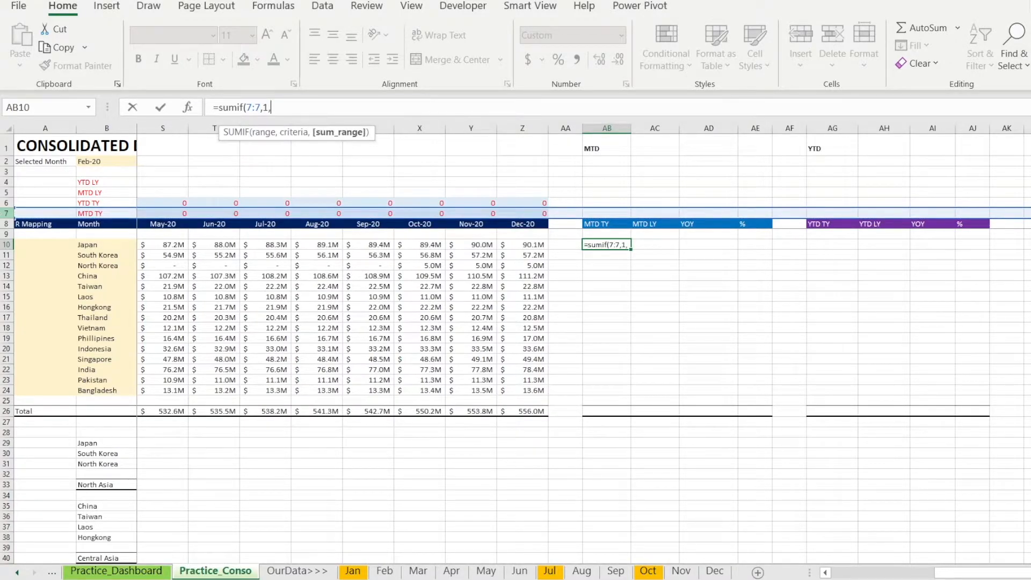
pyautogui.click(5, 245)
pyautogui.write(')')
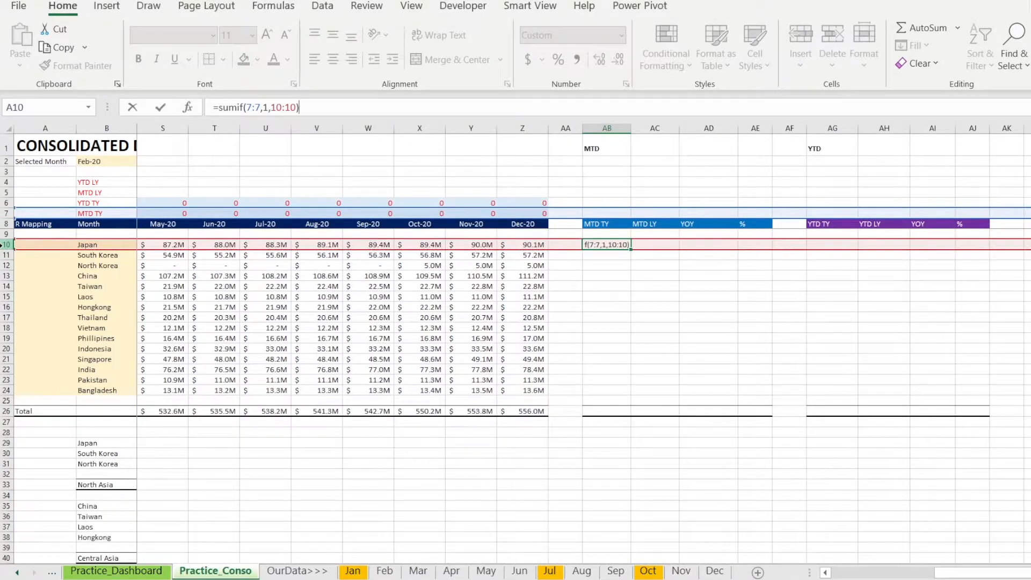
pyautogui.press('Return')
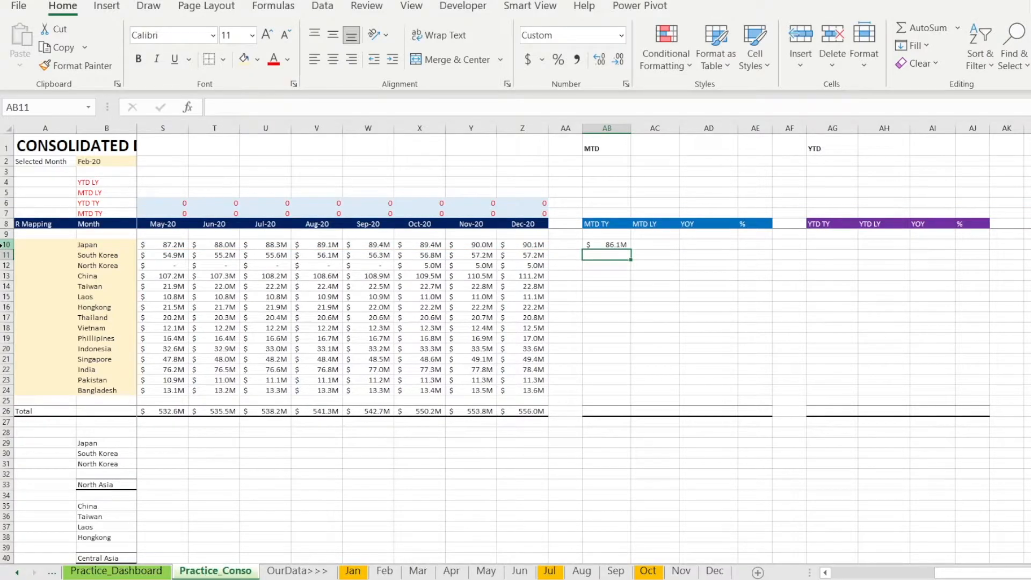
pyautogui.press('Up')
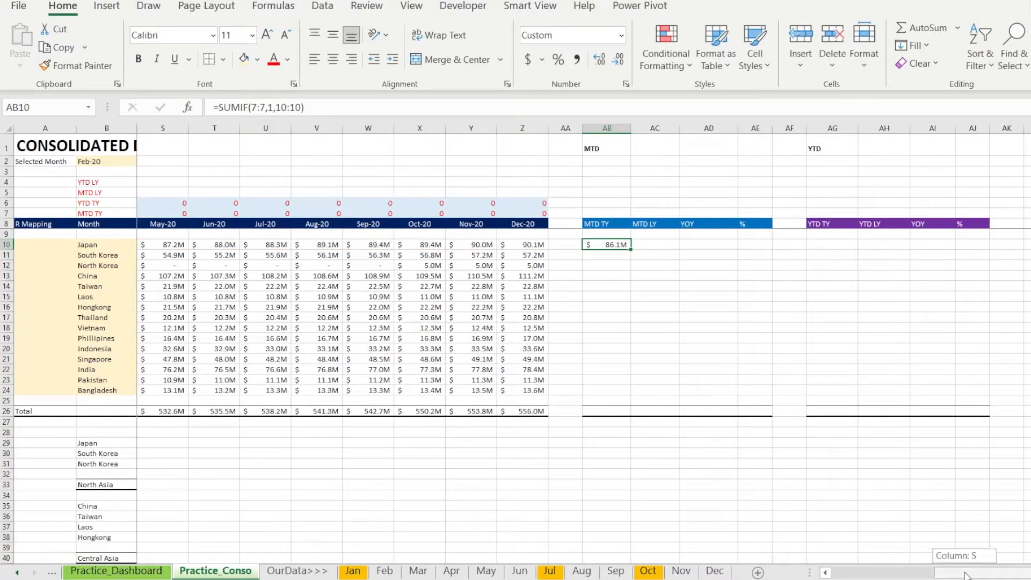
# Step: Make the flag-row reference in Japan's MTD TY formula absolute, so AB10 reads =SUMIF($7:$7,1,10:10)
pyautogui.hscroll(-3, 830, 529)
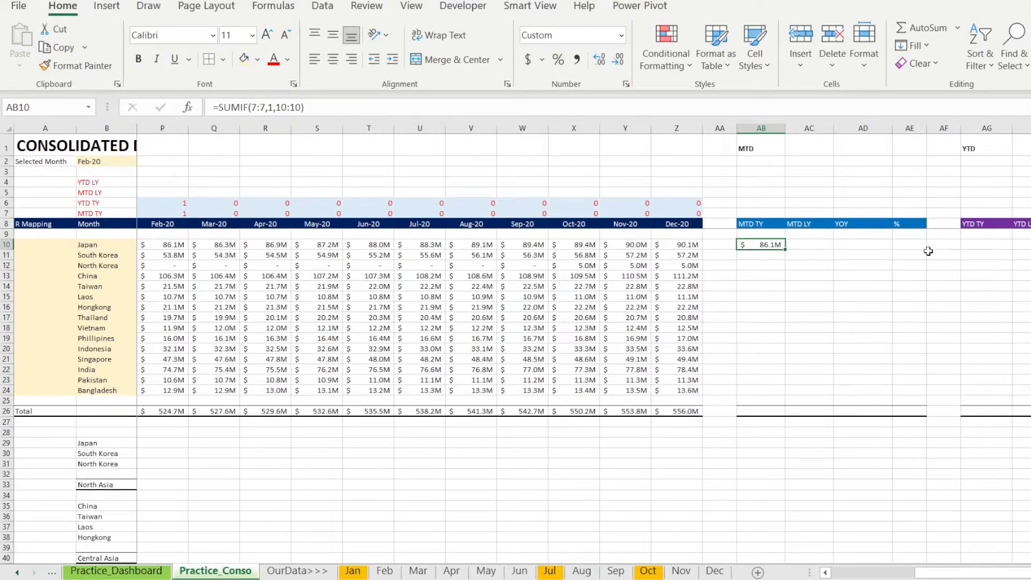
pyautogui.click(276, 108)
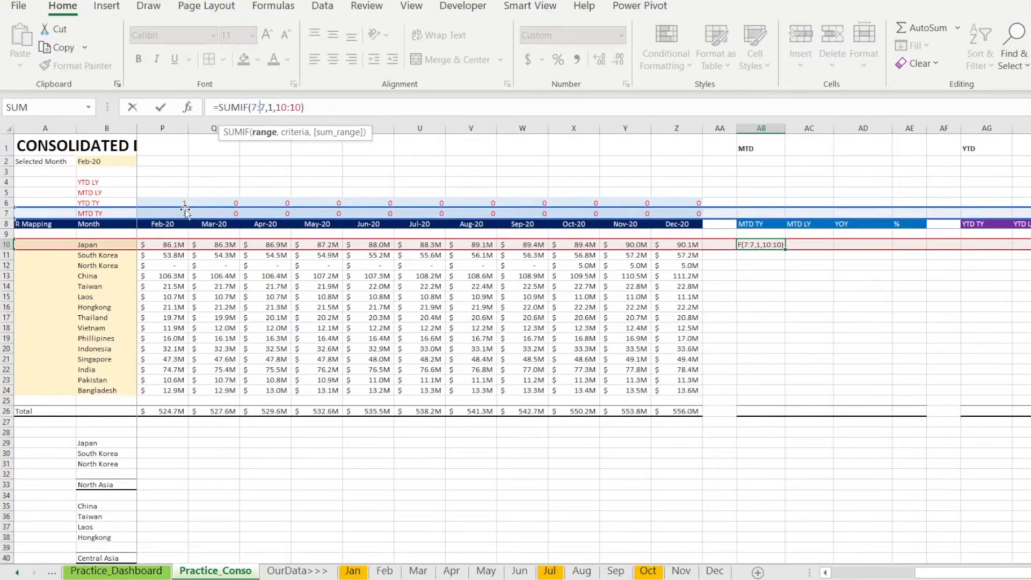
pyautogui.press('F4')
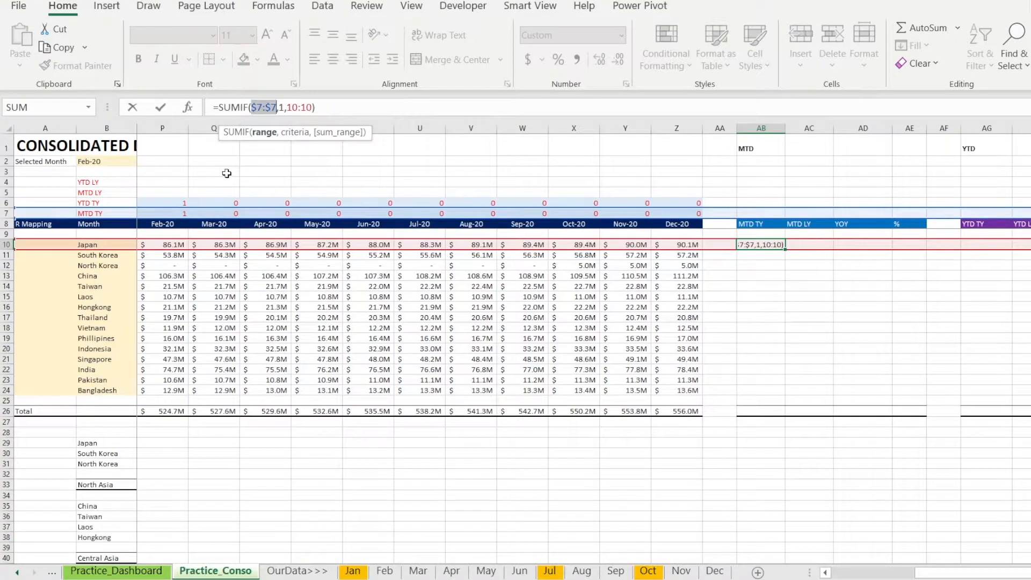
pyautogui.press('Return')
# Step: Copy the MTD TY formula from AB10 to the MTD LY cell AC10 and set its flag range to $6:$6
pyautogui.press('Up')
pyautogui.hotkey('ctrl', 'c')
pyautogui.press('Right')
pyautogui.hotkey('ctrl', 'v')
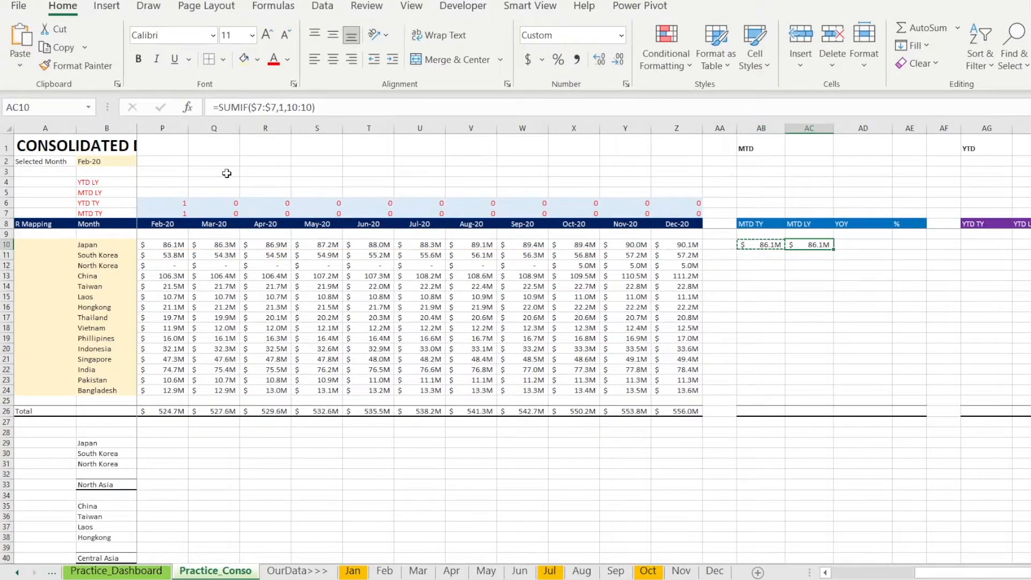
pyautogui.press('F2')
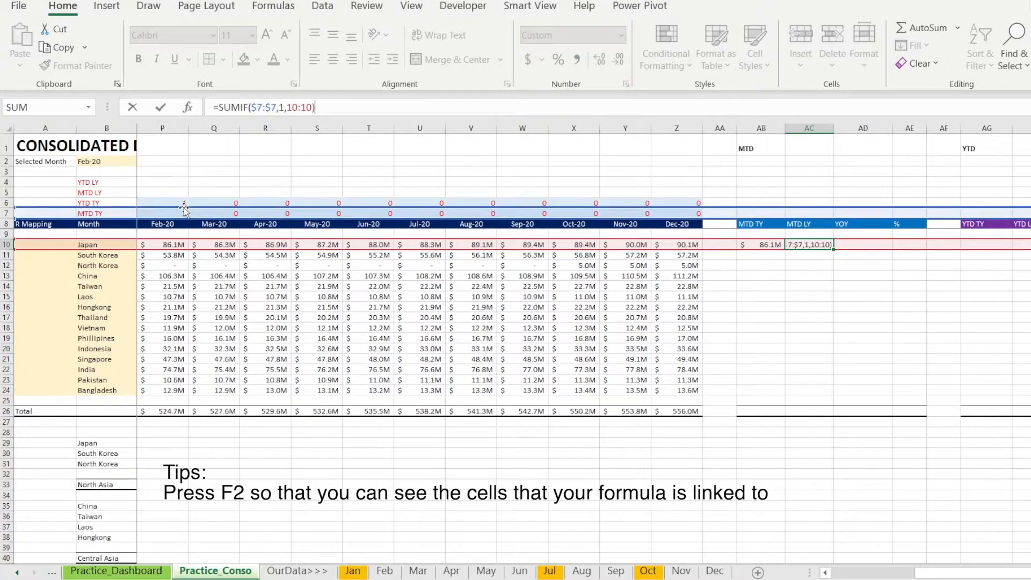
pyautogui.moveTo(185, 212); pyautogui.dragTo(183, 201)
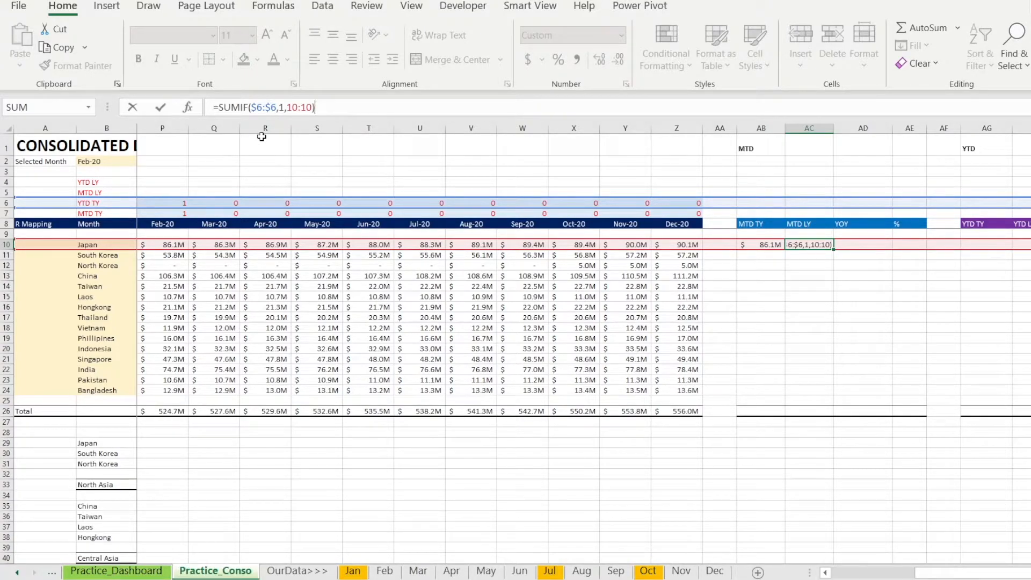
pyautogui.hotkey('ctrl', 'Return')
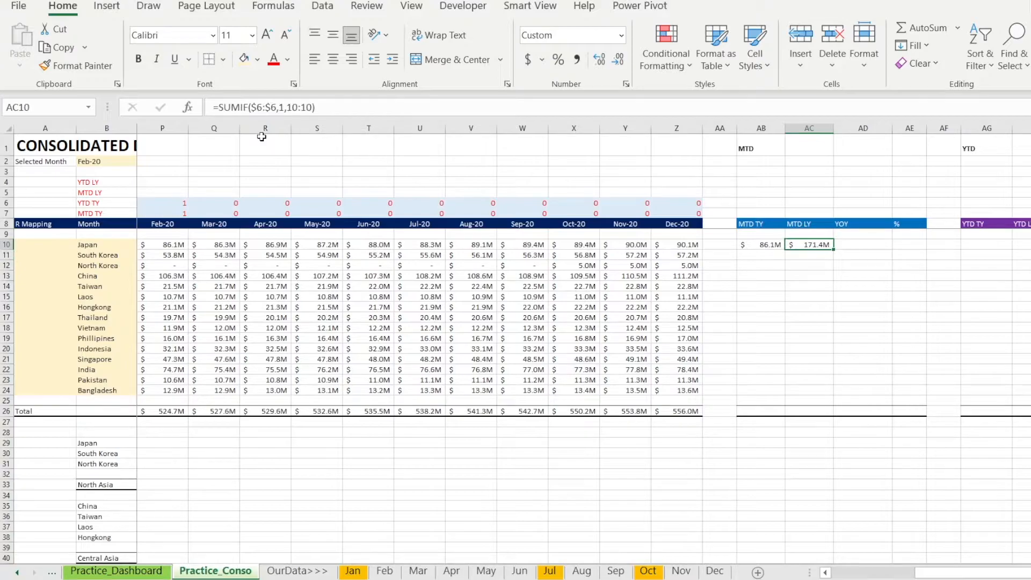
# Step: Enter =AB10-AC10 in AD10 to calculate Japan's MTD YOY difference
pyautogui.press('Right')
pyautogui.write('=')
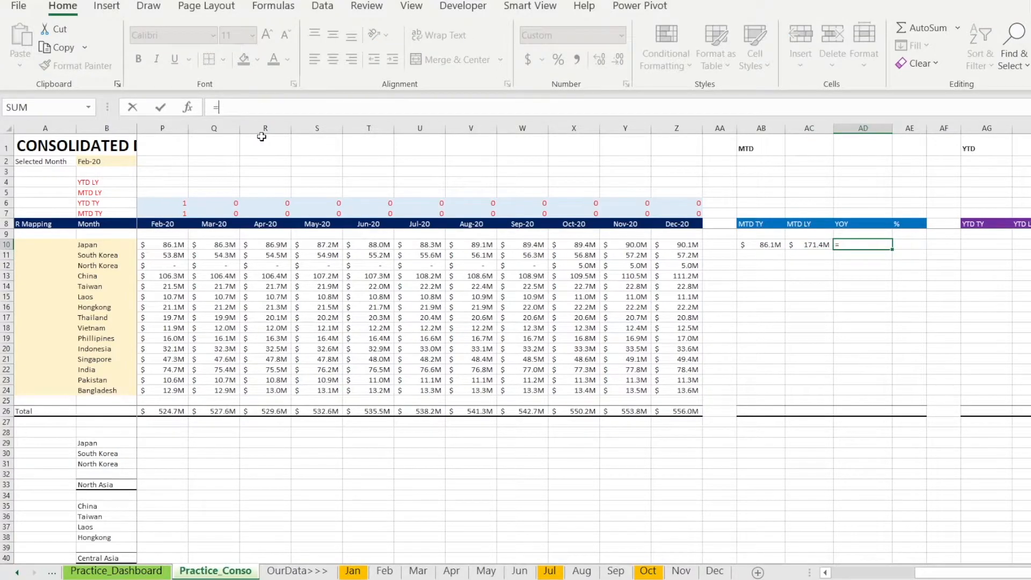
pyautogui.press('Left')
pyautogui.press('Left')
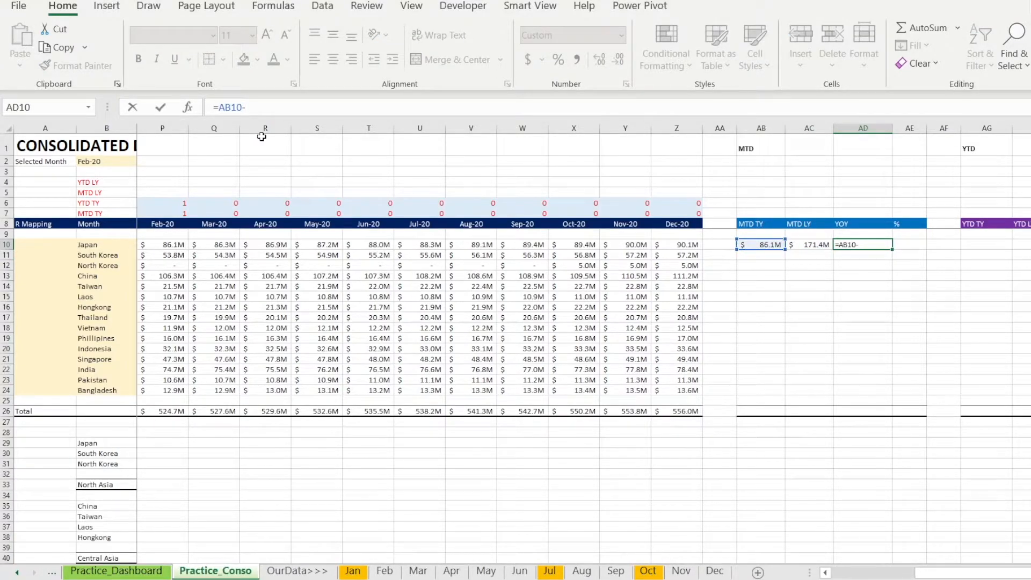
pyautogui.write('-')
pyautogui.press('Left')
pyautogui.hotkey('ctrl', 'Return')
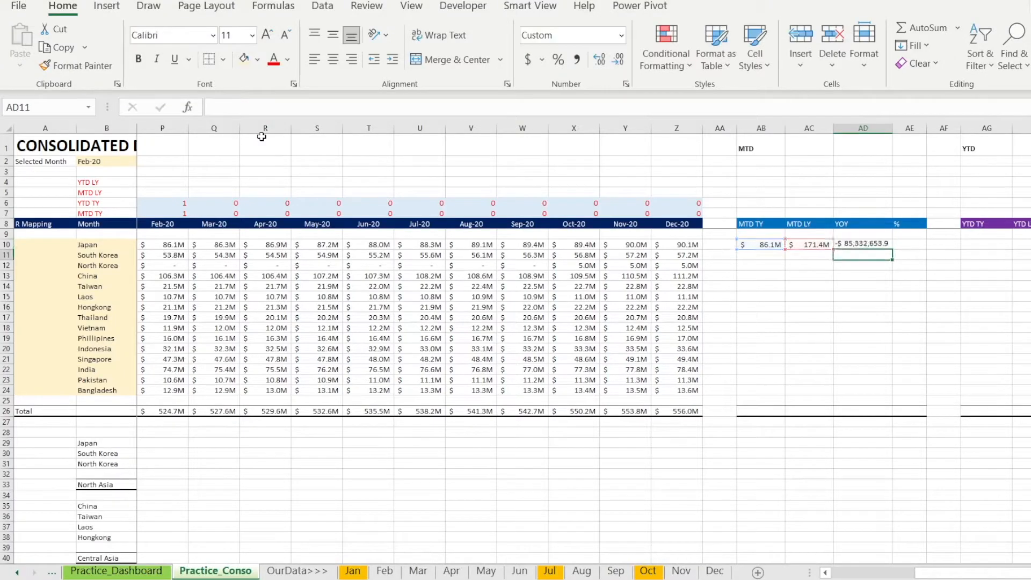
pyautogui.press('Left')
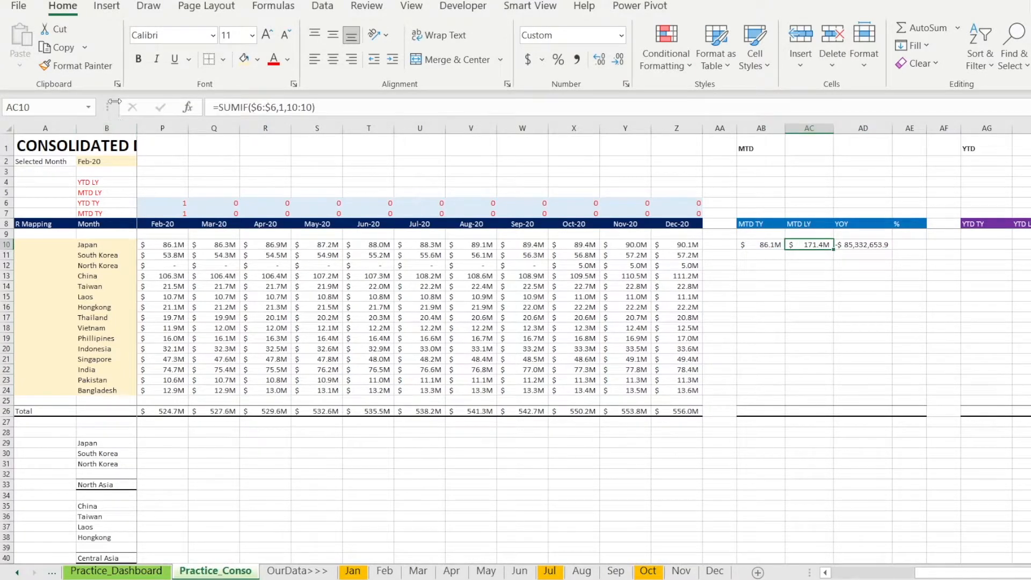
# Step: Add ,,"M" to the negative section of AD10's custom number format so negative values display in millions
pyautogui.click(863, 244)
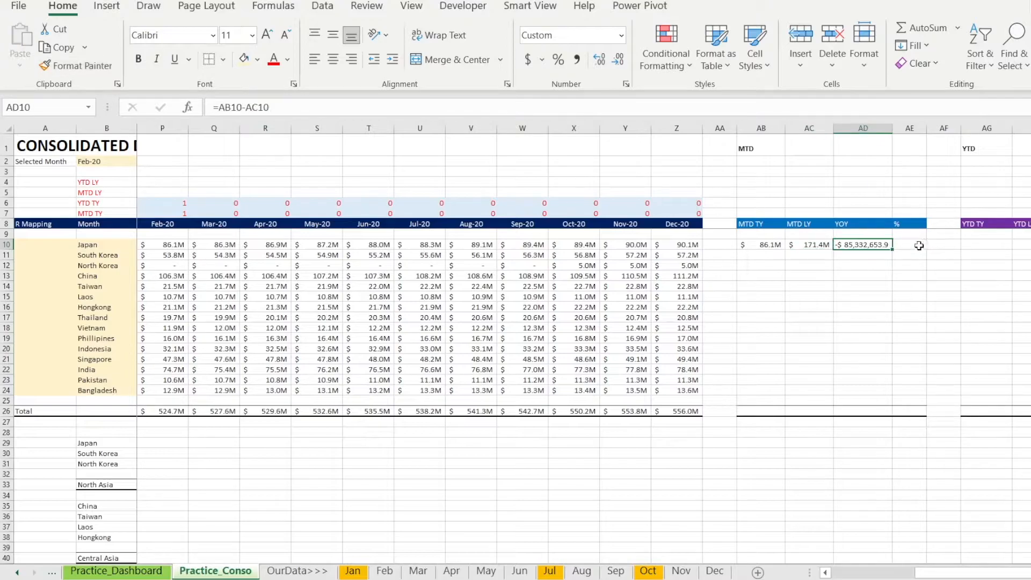
pyautogui.rightClick(861, 244)
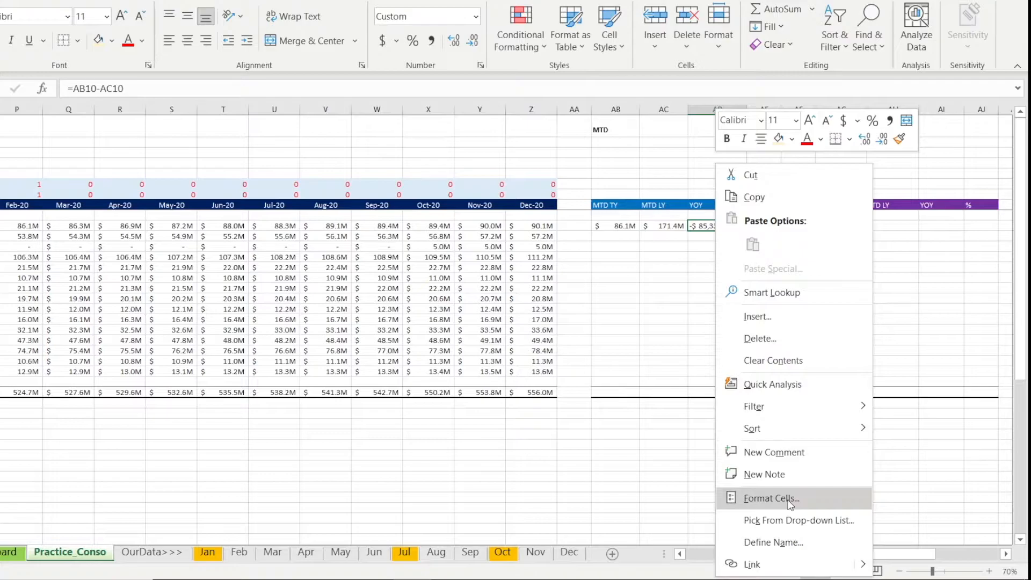
pyautogui.click(789, 499)
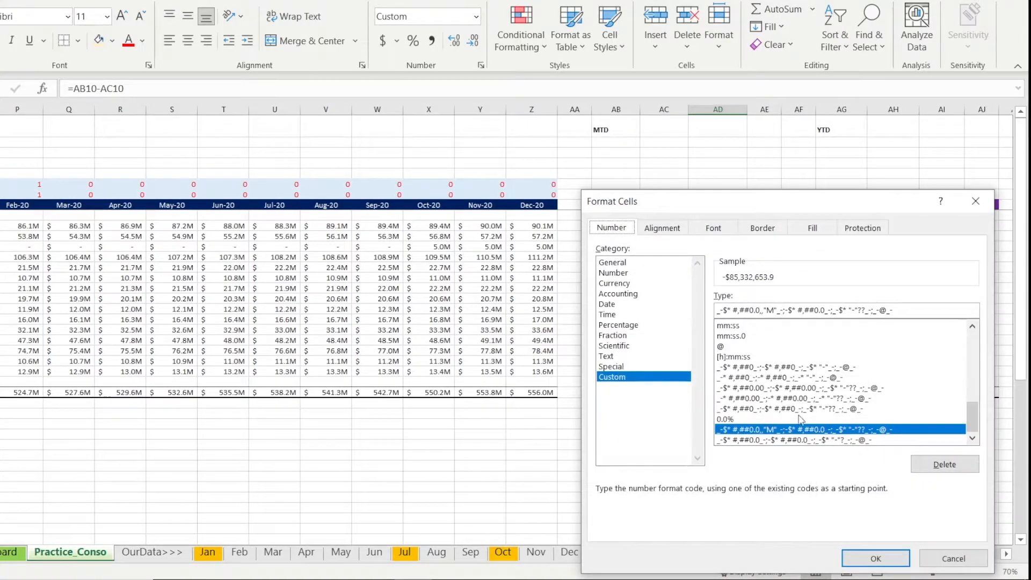
pyautogui.click(826, 310)
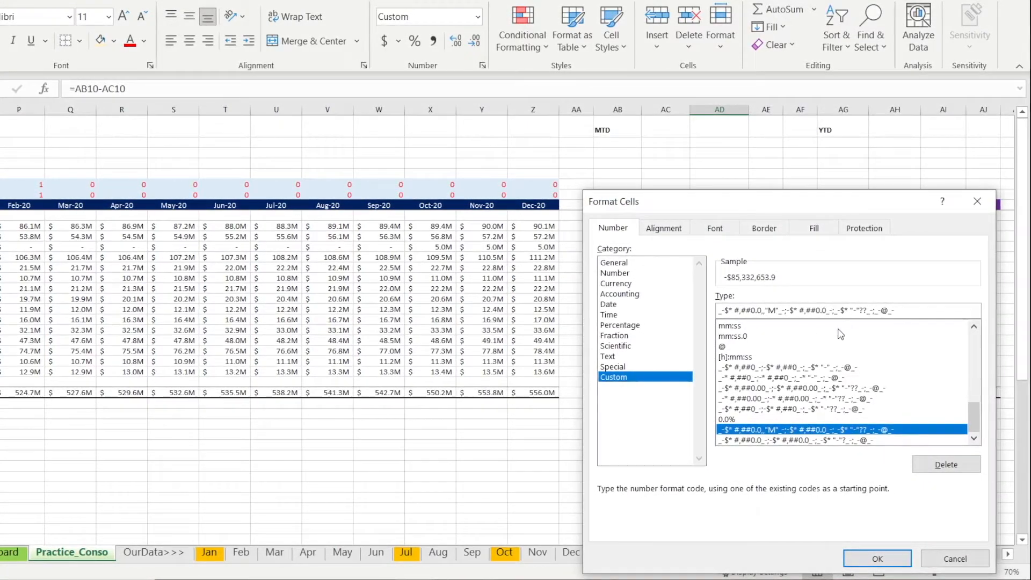
pyautogui.write(',,"M"')
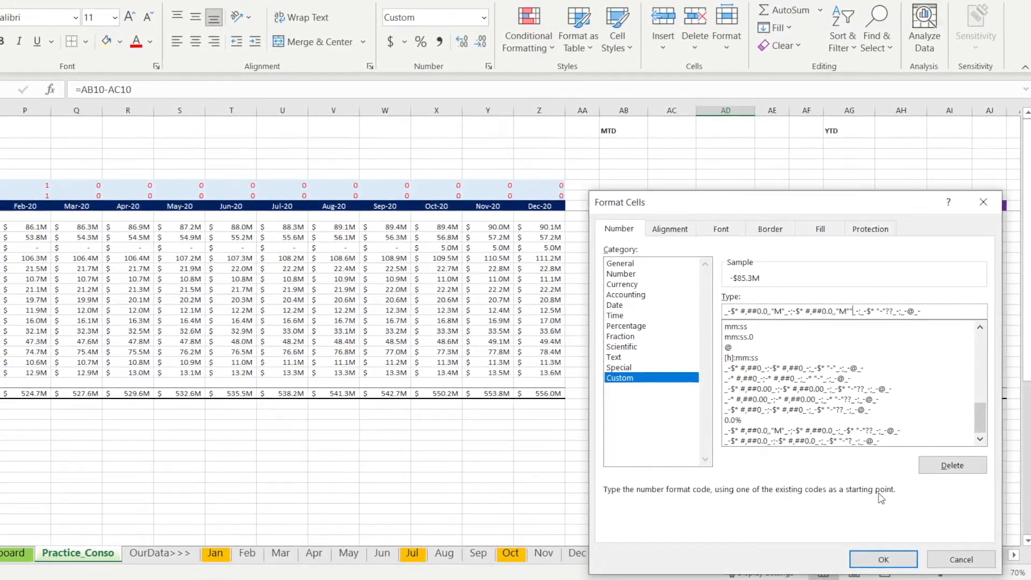
pyautogui.click(885, 559)
# Step: Enter =AB10/AC10-1 in AE10 to calculate Japan's MTD percentage change
pyautogui.click(916, 246)
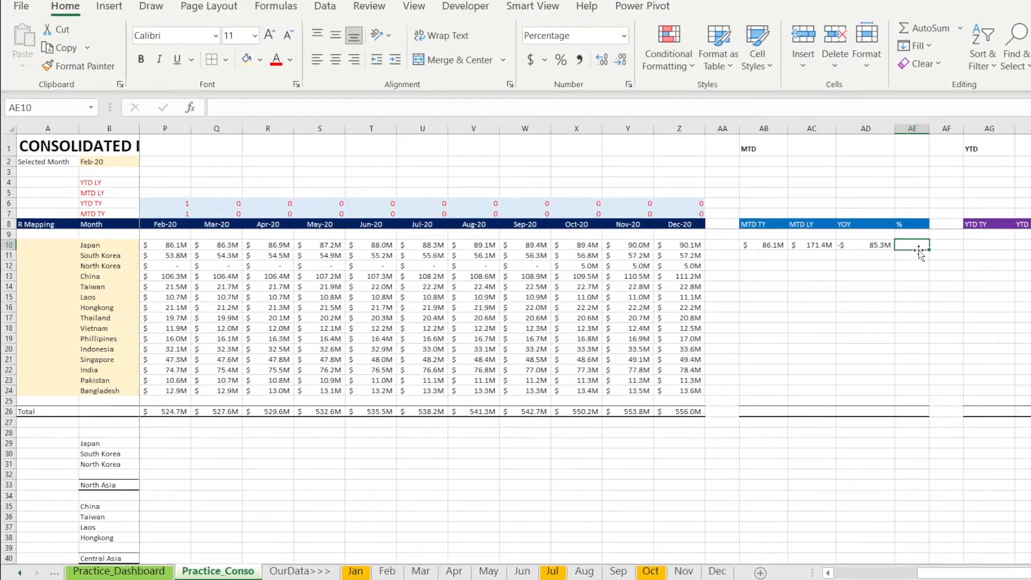
pyautogui.write('=')
pyautogui.press('Left')
pyautogui.press('Left')
pyautogui.press('Left')
pyautogui.write('/')
pyautogui.press('Left')
pyautogui.press('Left')
pyautogui.write('-1')
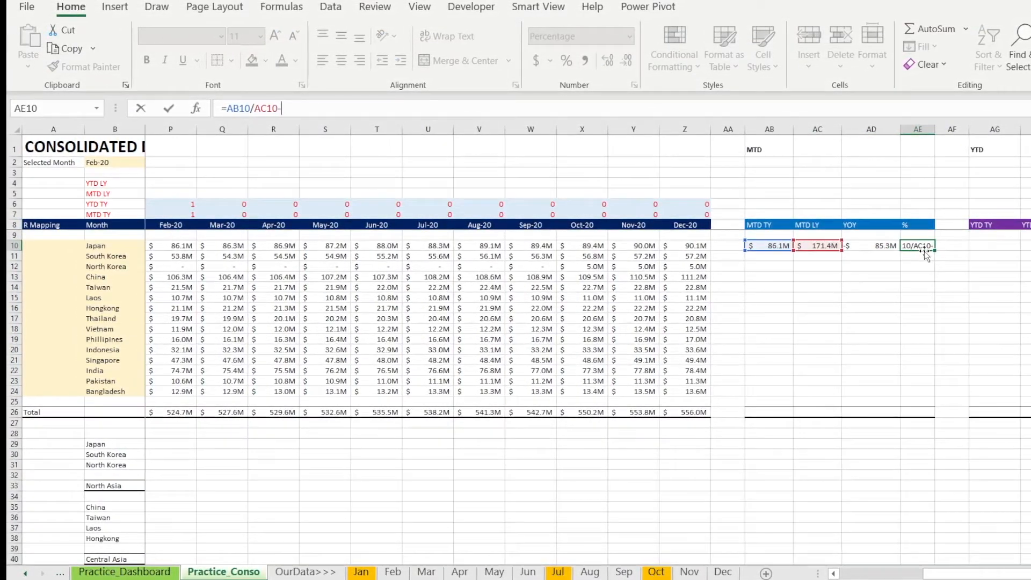
pyautogui.press('Return')
# Step: Change the flag range in Japan's MTD LY formula in AC10 to the MTD LY row, $5:$5
pyautogui.press('Up')
pyautogui.press('Left')
pyautogui.press('Left')
pyautogui.press('F2')
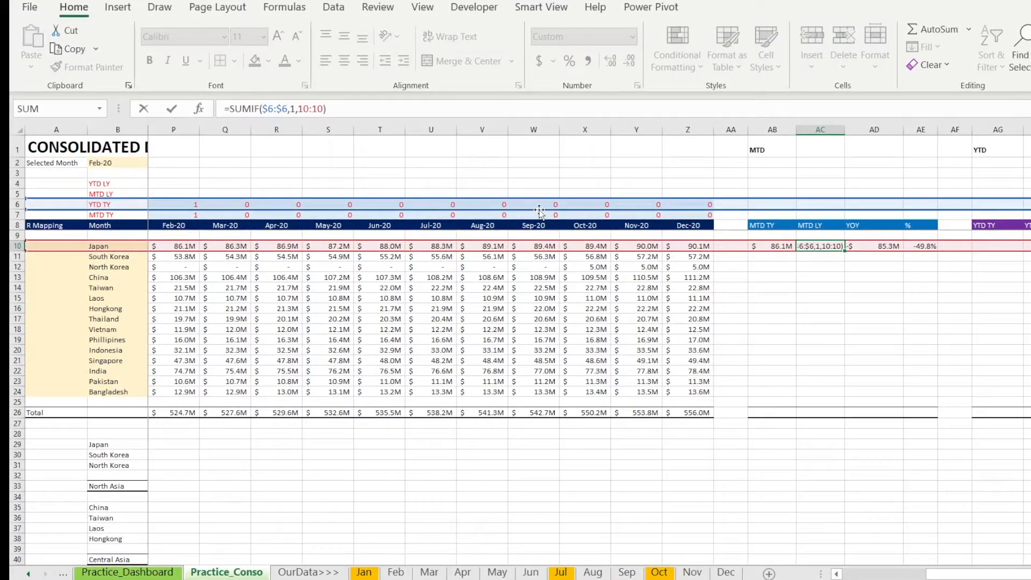
pyautogui.moveTo(541, 213)
pyautogui.mouseDown()
pyautogui.moveTo(543, 193)
pyautogui.moveTo(549, 199)
pyautogui.mouseUp()
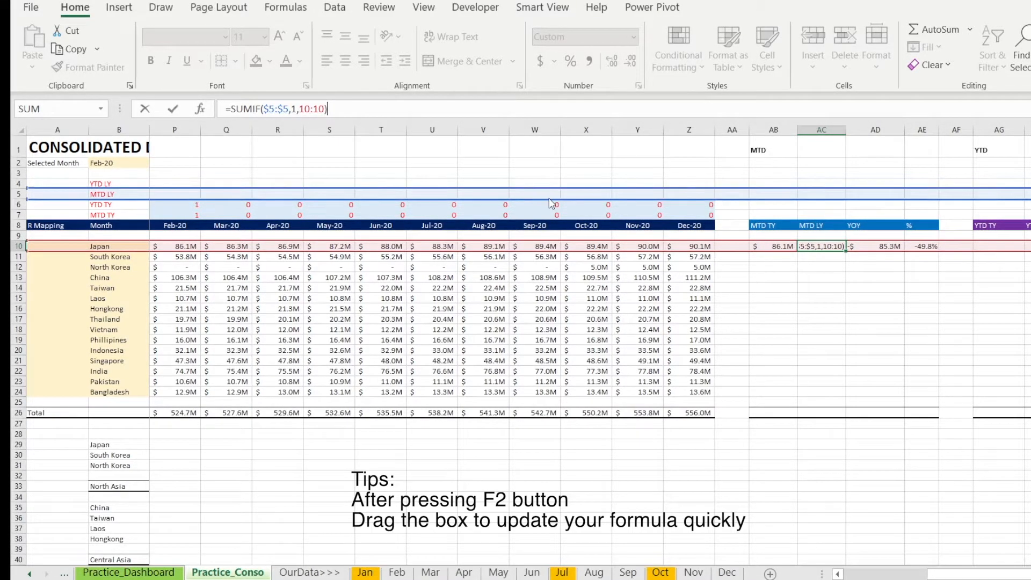
pyautogui.press('Return')
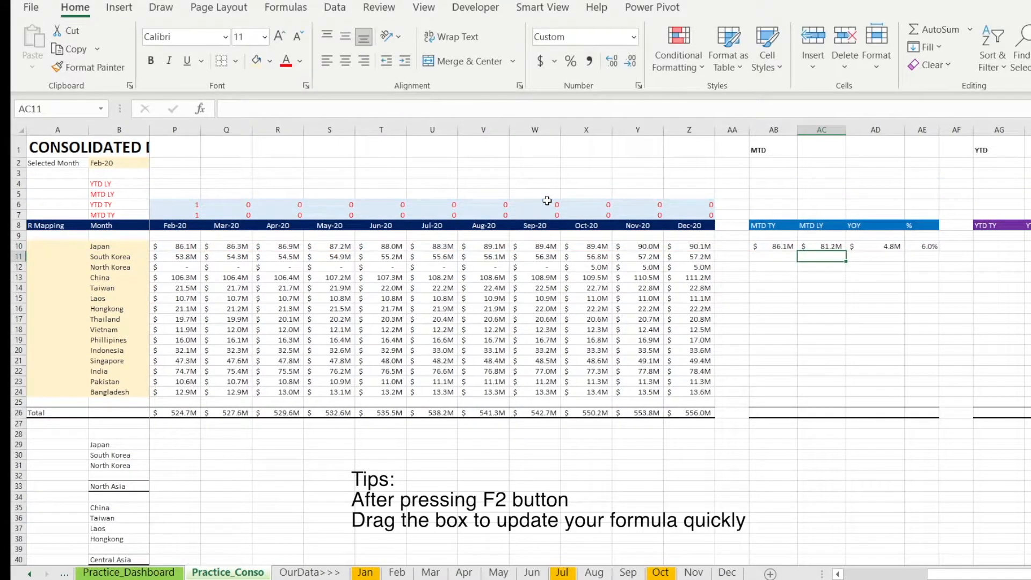
# Step: Copy Japan's MTD formulas in AB10:AE10 down to all countries through row 24
pyautogui.press('Left')
pyautogui.hotkey('shift', 'Right')
pyautogui.hotkey('shift', 'Right')
pyautogui.hotkey('shift', 'Right')
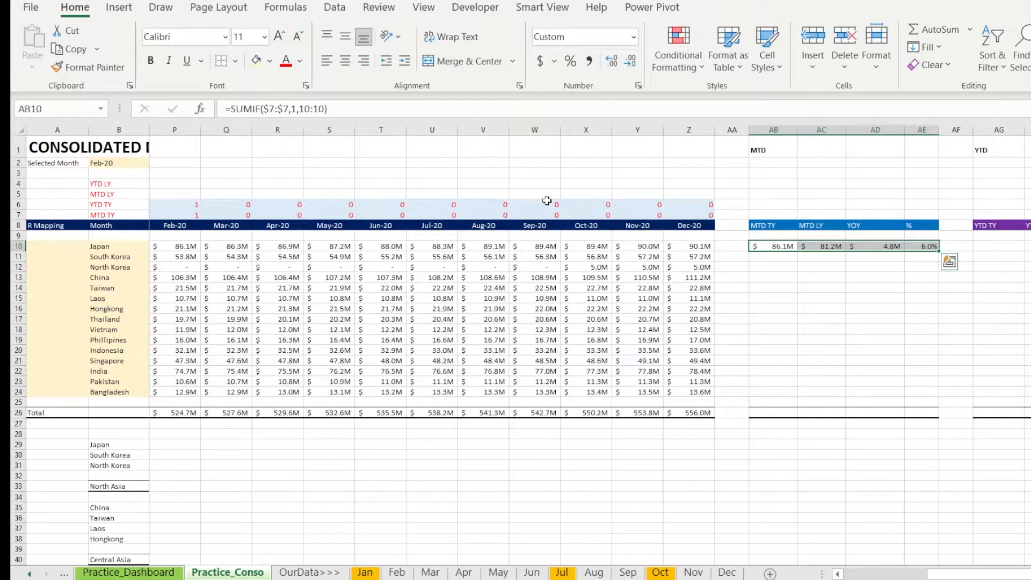
pyautogui.hotkey('shift', 'Down')
pyautogui.hotkey('ctrl', 'c')
pyautogui.hotkey('shift', 'Down')
pyautogui.hotkey('shift', 'Down')
pyautogui.hotkey('shift', 'Down')
pyautogui.hotkey('shift', 'Down')
pyautogui.hotkey('shift', 'Down')
pyautogui.hotkey('shift', 'Down')
pyautogui.hotkey('shift', 'Down')
pyautogui.hotkey('shift', 'Down')
pyautogui.hotkey('shift', 'Down')
pyautogui.hotkey('shift', 'Down')
pyautogui.hotkey('shift', 'Down')
pyautogui.hotkey('shift', 'Down')
pyautogui.hotkey('shift', 'Down')
pyautogui.hotkey('ctrl', 'v')
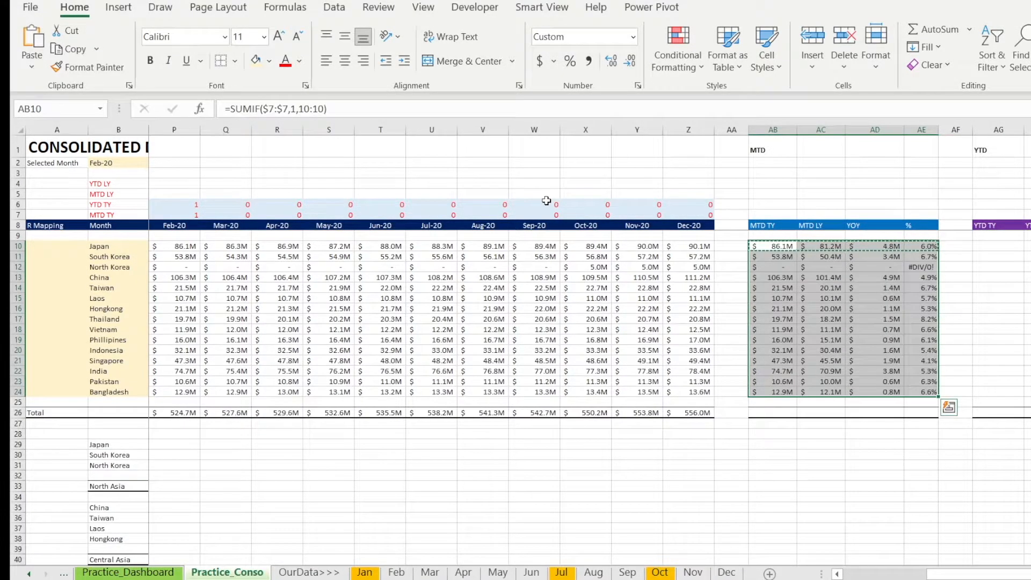
# Step: Wrap the percentage formula in AE10 with IFERROR, returning 0 on error: =IFERROR(AB10/AC10-1,0)
pyautogui.press('Down')
pyautogui.press('Down')
pyautogui.press('Right')
pyautogui.press('Right')
pyautogui.press('Right')
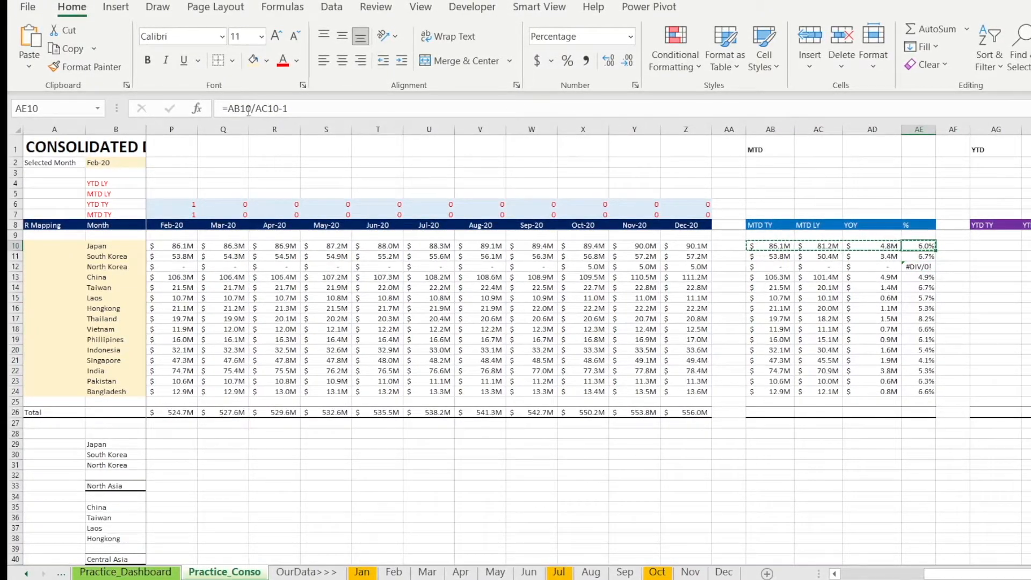
pyautogui.click(227, 108)
pyautogui.write('iferror(')
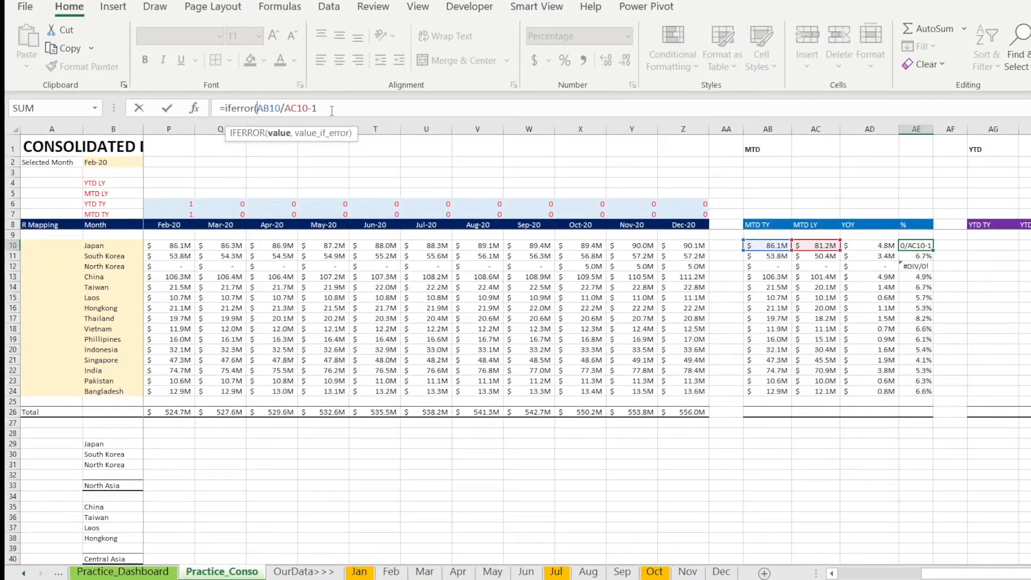
pyautogui.write(',0')
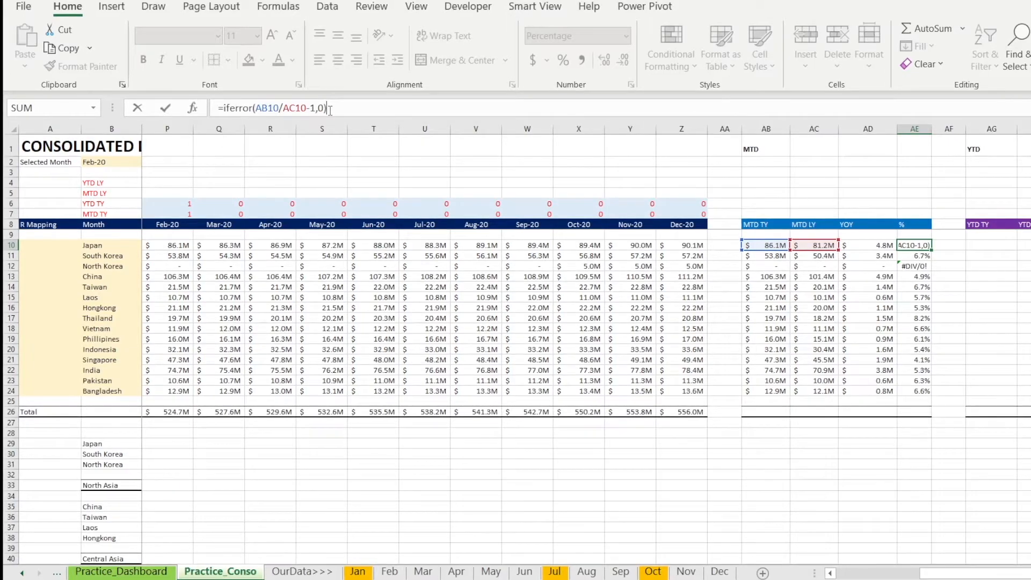
pyautogui.press('Return')
# Step: Copy the IFERROR percentage formula from AE10 down the MTD % column to the other countries
pyautogui.hotkey('shift', 'Down')
pyautogui.hotkey('shift', 'Down')
pyautogui.hotkey('shift', 'Down')
pyautogui.hotkey('shift', 'Down')
pyautogui.hotkey('shift', 'Down')
pyautogui.hotkey('shift', 'Down')
pyautogui.hotkey('shift', 'Down')
pyautogui.hotkey('shift', 'Down')
pyautogui.hotkey('shift', 'Down')
pyautogui.hotkey('shift', 'Up')
pyautogui.hotkey('ctrl', 'v')
# Step: Copy Japan's MTD formulas in AB10:AE10 into the YTD block starting at AG10
pyautogui.press('Up')
pyautogui.press('Down')
pyautogui.hotkey('shift', 'Left')
pyautogui.hotkey('shift', 'Left')
pyautogui.hotkey('shift', 'Left')
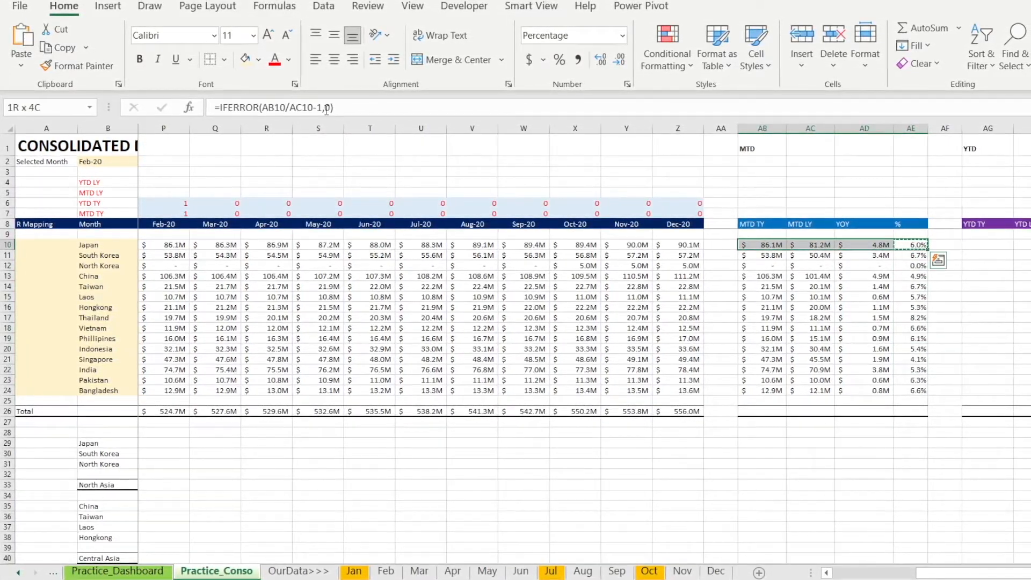
pyautogui.hotkey('ctrl', 'c')
pyautogui.press('Right')
pyautogui.press('Right')
pyautogui.hotkey('ctrl', 'v')
# Step: Set the flag range to $6:$6 in the YTD TY formula in AG10 and to $4:$4 in the YTD LY formula in AH10
pyautogui.press('F2')
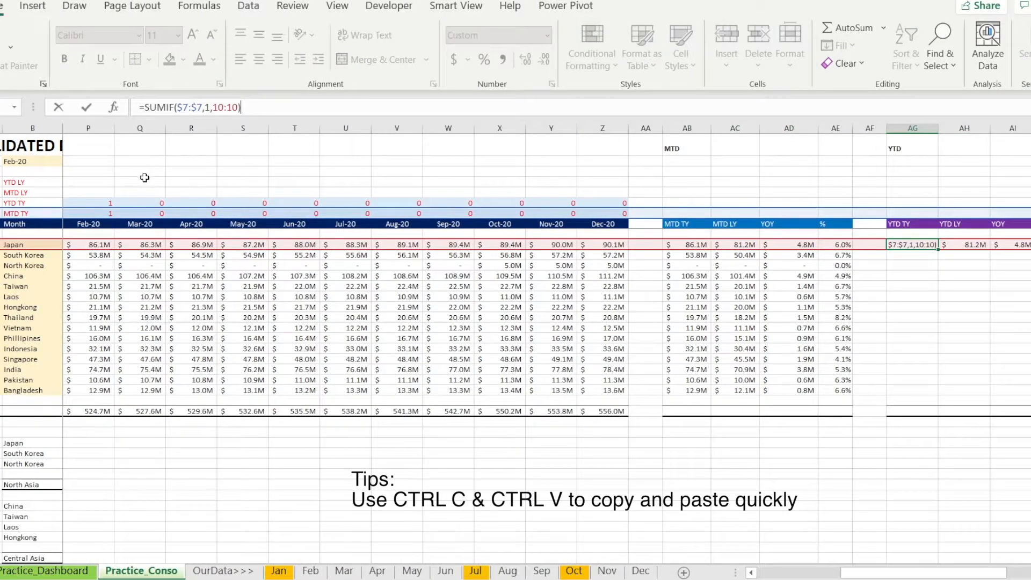
pyautogui.moveTo(132, 217)
pyautogui.mouseDown()
pyautogui.moveTo(138, 188)
pyautogui.moveTo(143, 202)
pyautogui.mouseUp()
pyautogui.press('Return')
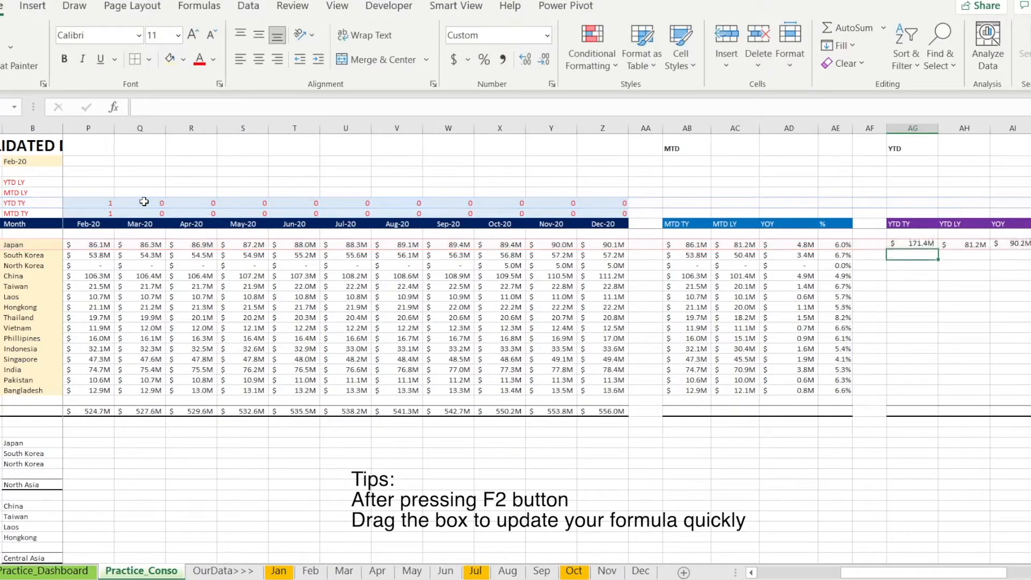
pyautogui.press('Up')
pyautogui.press('Right')
pyautogui.press('F2')
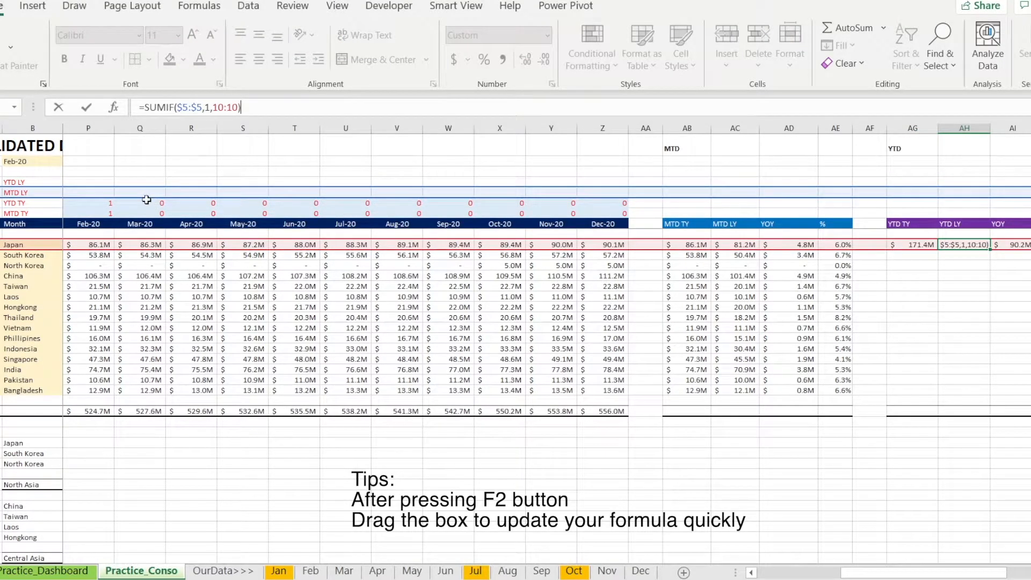
pyautogui.moveTo(146, 200); pyautogui.dragTo(149, 188)
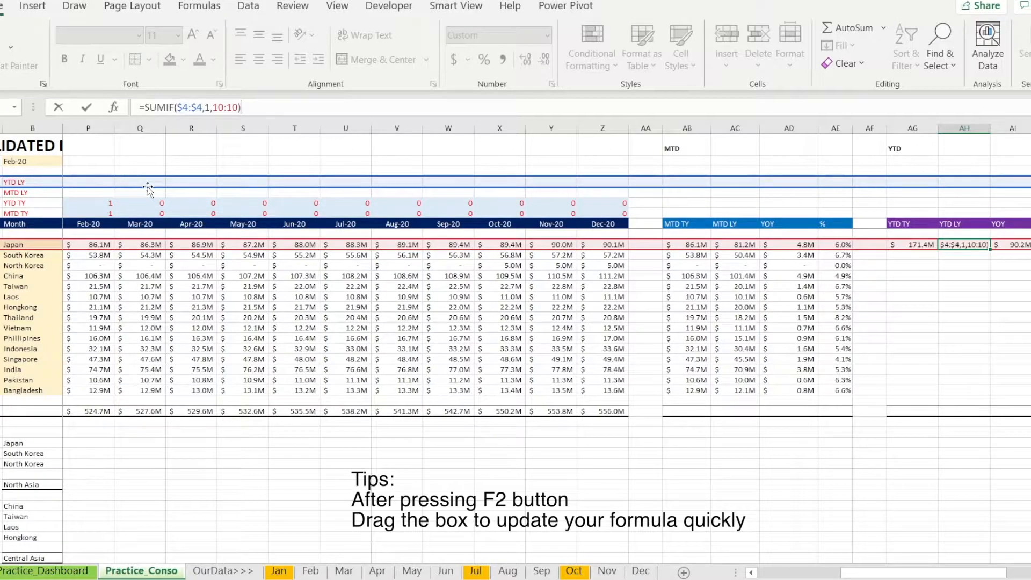
pyautogui.press('Return')
# Step: Copy Japan's YTD formulas in AG10:AJ10 down to all countries through row 24
pyautogui.press('Up')
pyautogui.press('Left')
pyautogui.hotkey('shift', 'Right')
pyautogui.hotkey('shift', 'Right')
pyautogui.hotkey('shift', 'Right')
pyautogui.hotkey('ctrl', 'c')
pyautogui.hotkey('shift', 'Down')
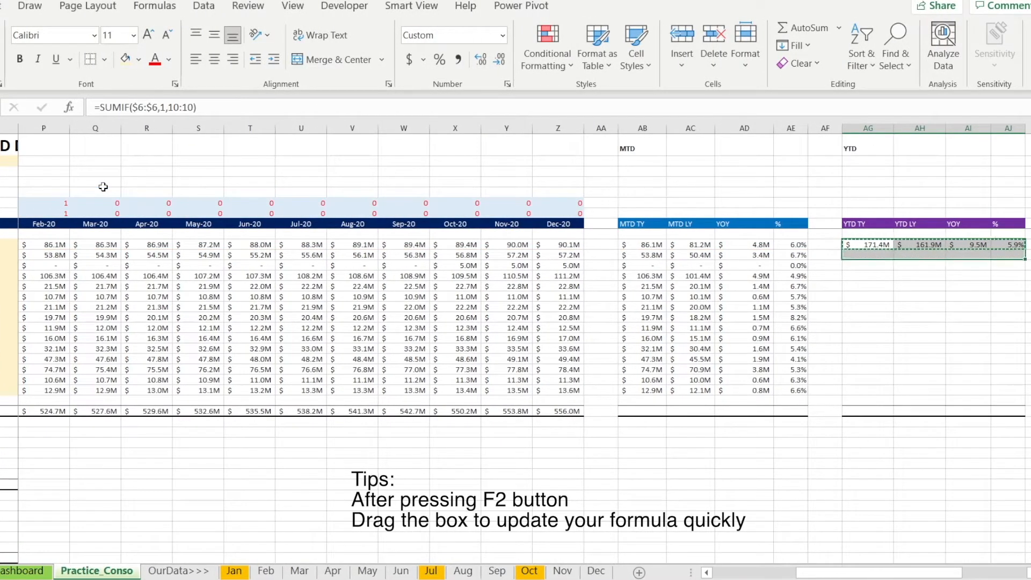
pyautogui.hotkey('shift', 'Down')
pyautogui.hotkey('shift', 'Down')
pyautogui.hotkey('shift', 'Down')
pyautogui.hotkey('shift', 'Down')
pyautogui.hotkey('shift', 'Down')
pyautogui.hotkey('shift', 'Down')
pyautogui.hotkey('shift', 'Down')
pyautogui.hotkey('shift', 'Down')
pyautogui.hotkey('shift', 'Down')
pyautogui.hotkey('shift', 'Down')
pyautogui.hotkey('shift', 'Down')
pyautogui.hotkey('shift', 'Down')
pyautogui.hotkey('shift', 'Down')
pyautogui.hotkey('ctrl', 'v')
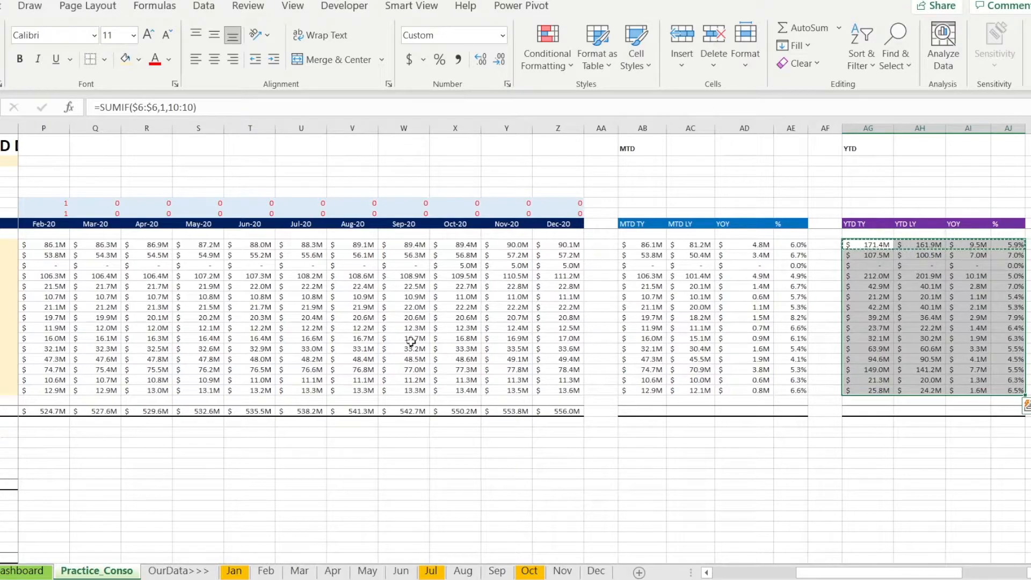
# Step: Copy the Bangladesh MTD and YTD formulas in row 24 to the Total row 26
pyautogui.moveTo(634, 390); pyautogui.dragTo(1004, 393)
pyautogui.hotkey('ctrl', 'c')
pyautogui.click(646, 411)
pyautogui.hotkey('ctrl', 'v')
# Step: Apply a Top and Thick Bottom Border to the MTD and YTD cells of the Total row, AB26:AE26 and AG26:AJ26
pyautogui.click(644, 463)
pyautogui.moveTo(646, 411); pyautogui.dragTo(789, 413)
pyautogui.moveTo(868, 411); pyautogui.dragTo(1003, 411)
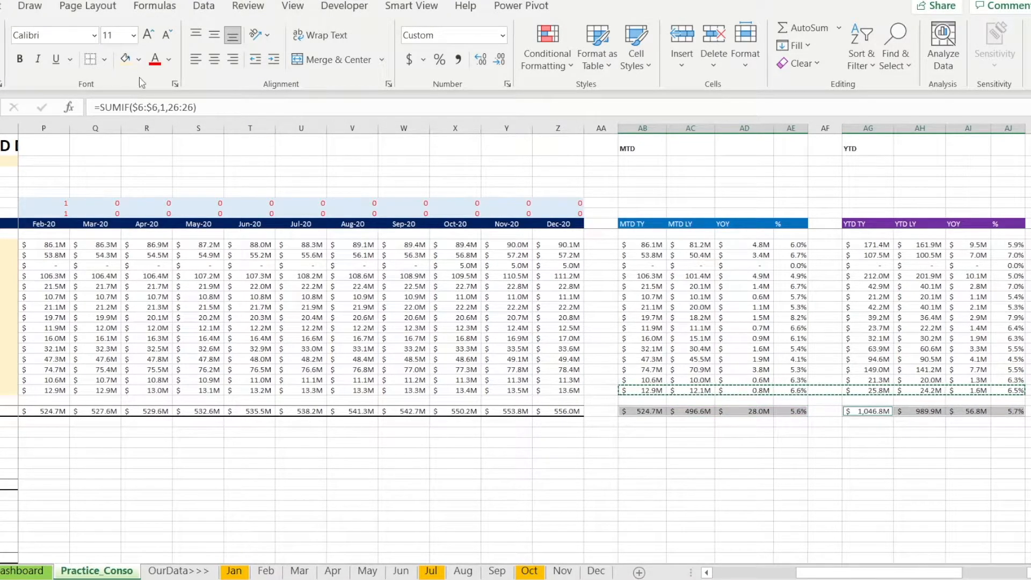
pyautogui.click(104, 59)
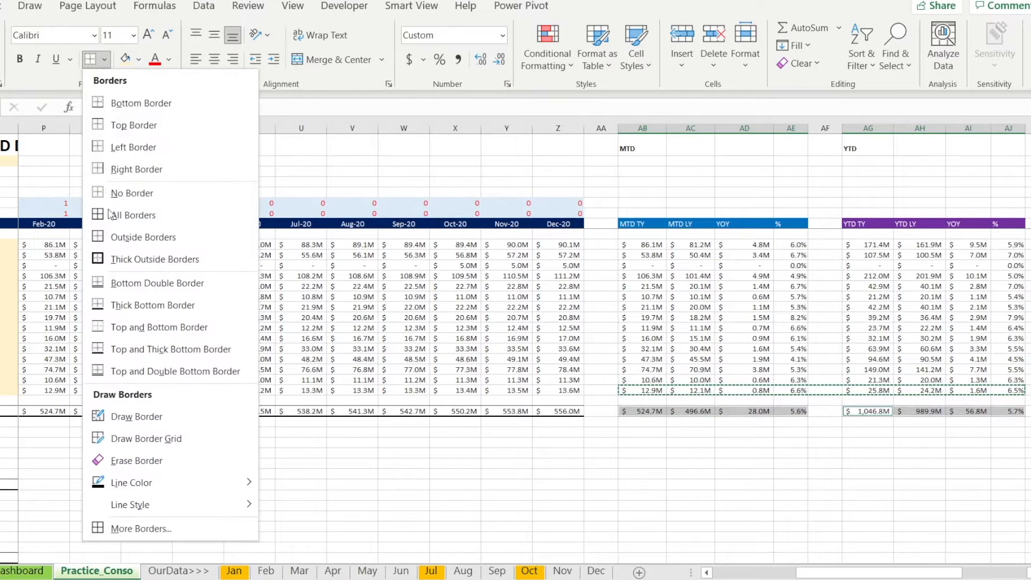
pyautogui.click(95, 349)
pyautogui.click(650, 360)
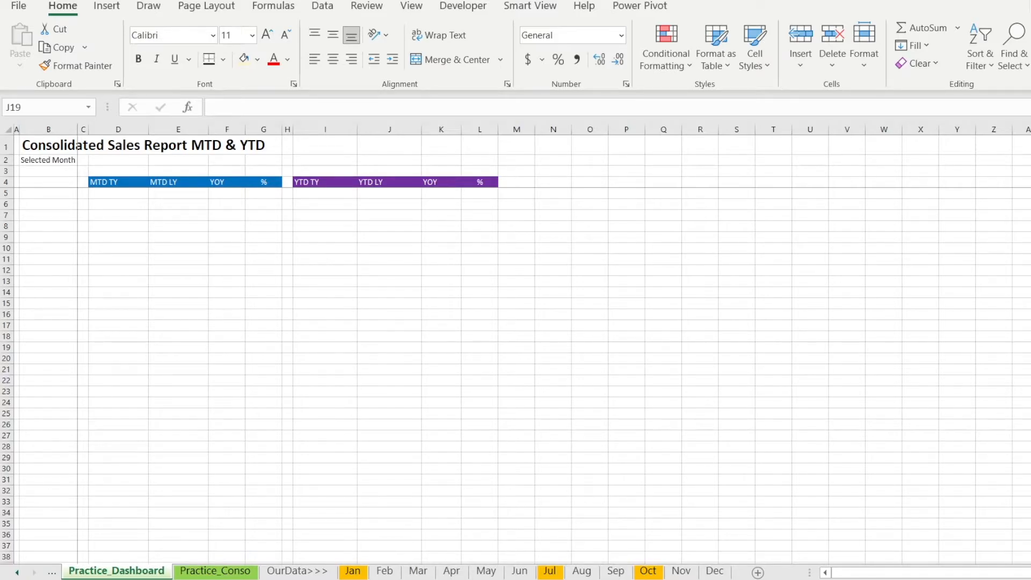
# Step: Copy the country and region list from B29 down to Total Sales on Practice_Conso to B6 on Practice_Dashboard
pyautogui.click(200, 574)
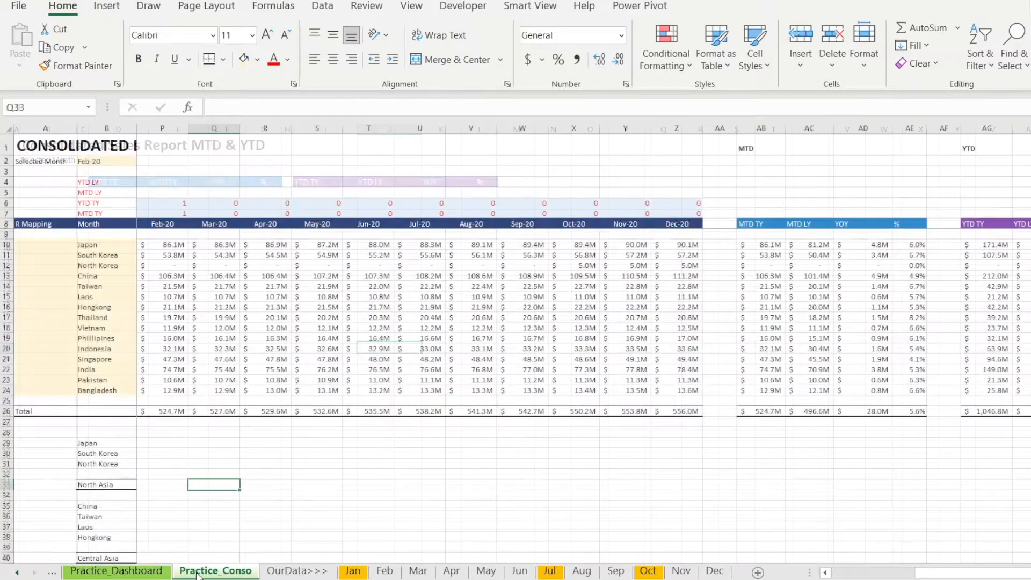
pyautogui.moveTo(103, 444); pyautogui.dragTo(103, 477)
pyautogui.hotkey('ctrl', 'c')
pyautogui.scroll(4, 104, 473)
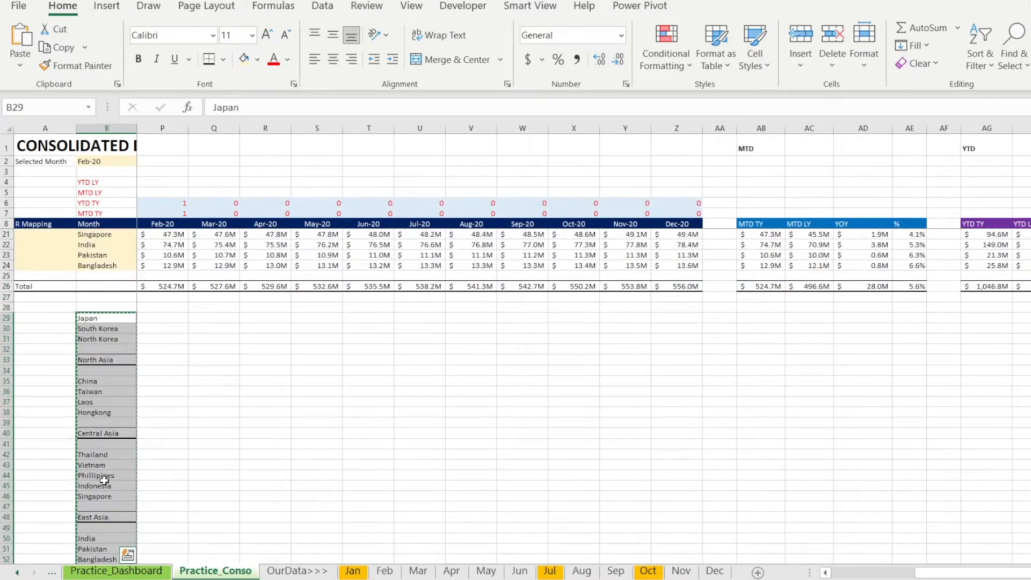
pyautogui.click(116, 571)
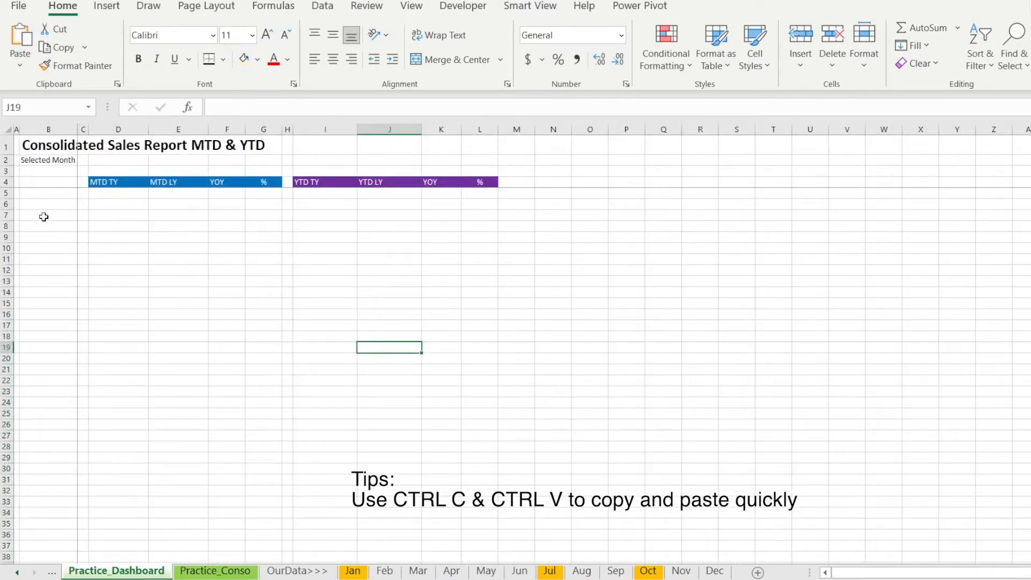
pyautogui.click(41, 204)
pyautogui.hotkey('ctrl', 'v')
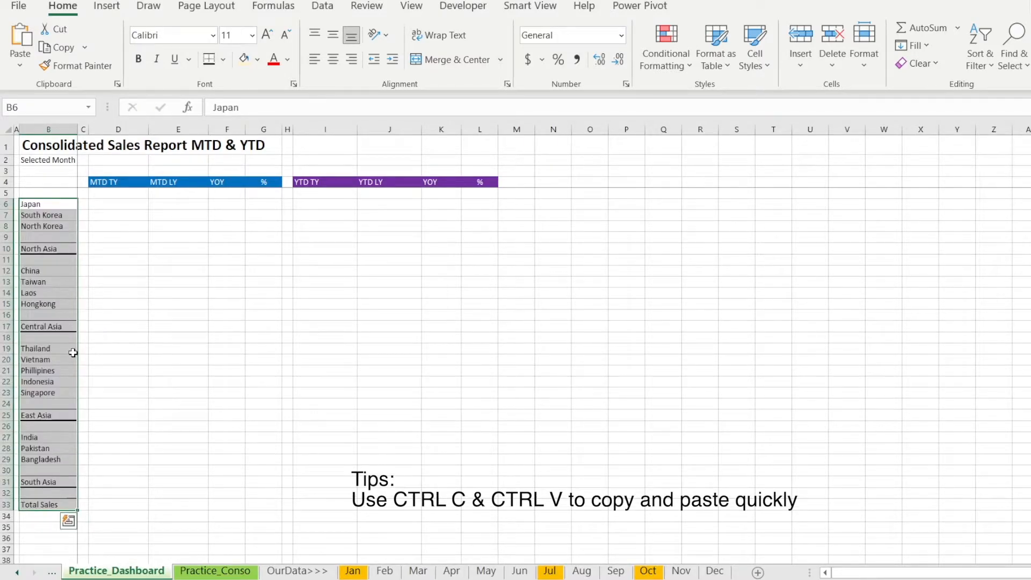
# Step: Enter =SUMIF(Practice_Conso!B:B,Practice_Dashboard!B6,Practice_Conso!AB:AB) in D6 as Japan's MTD TY on Practice_Dashboard
pyautogui.click(111, 204)
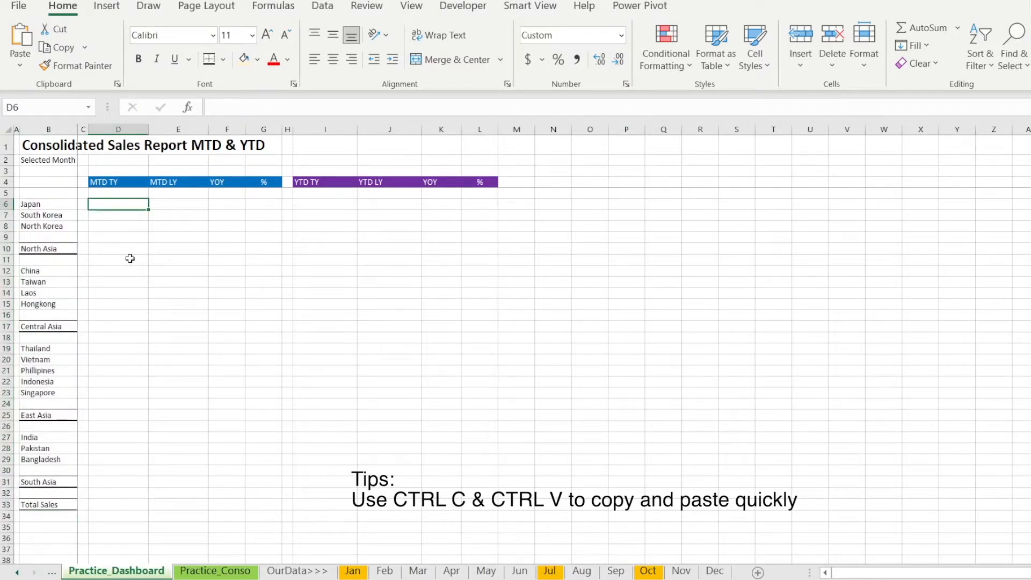
pyautogui.write('=sum')
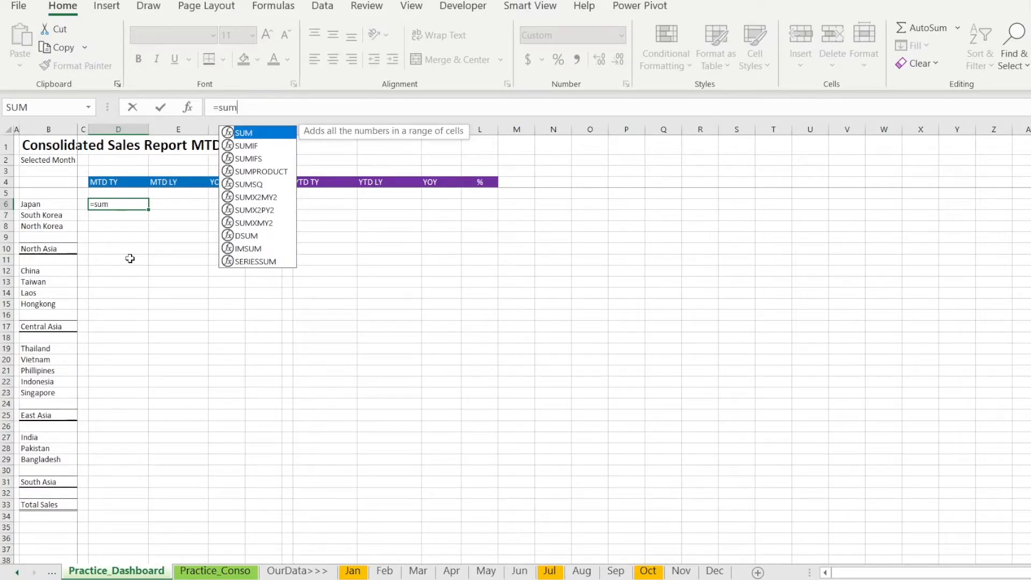
pyautogui.write('if(')
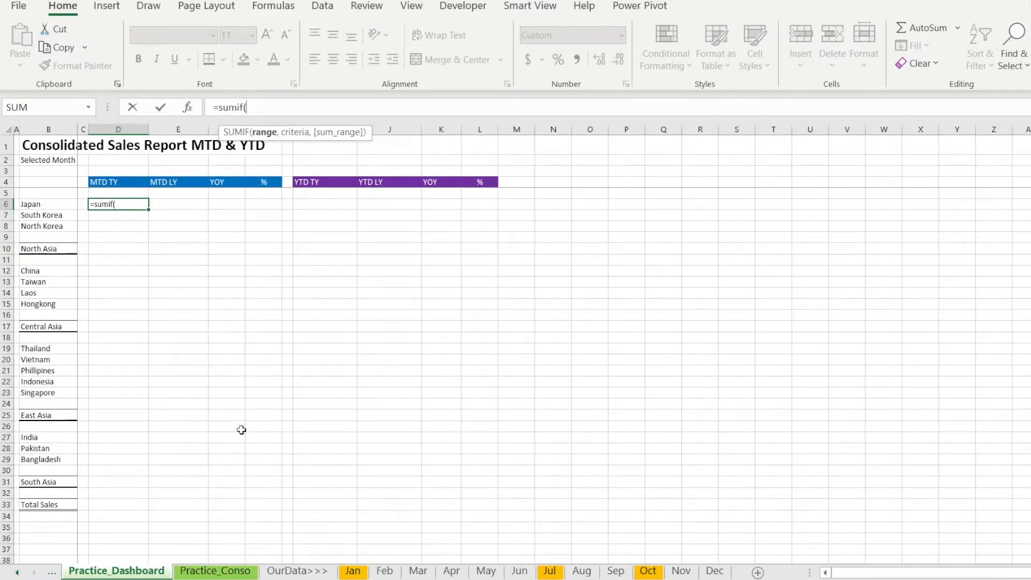
pyautogui.click(204, 572)
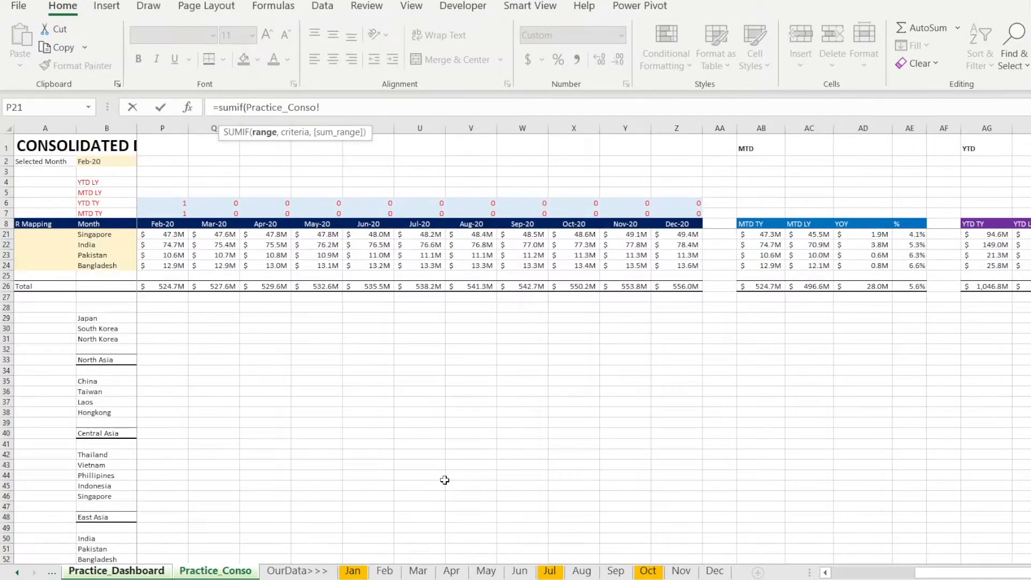
pyautogui.click(106, 127)
pyautogui.write(',')
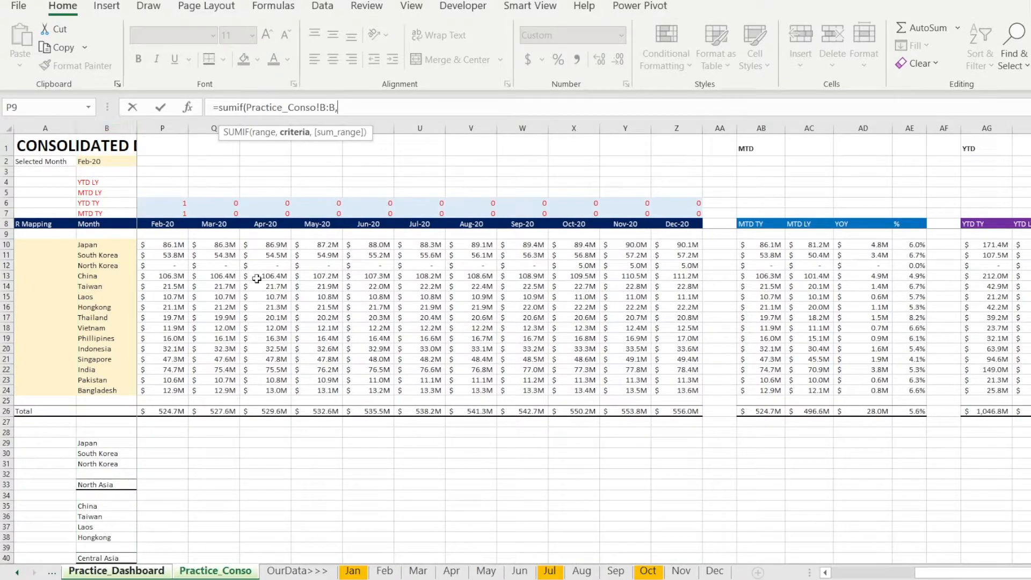
pyautogui.click(149, 572)
pyautogui.click(27, 204)
pyautogui.write(',')
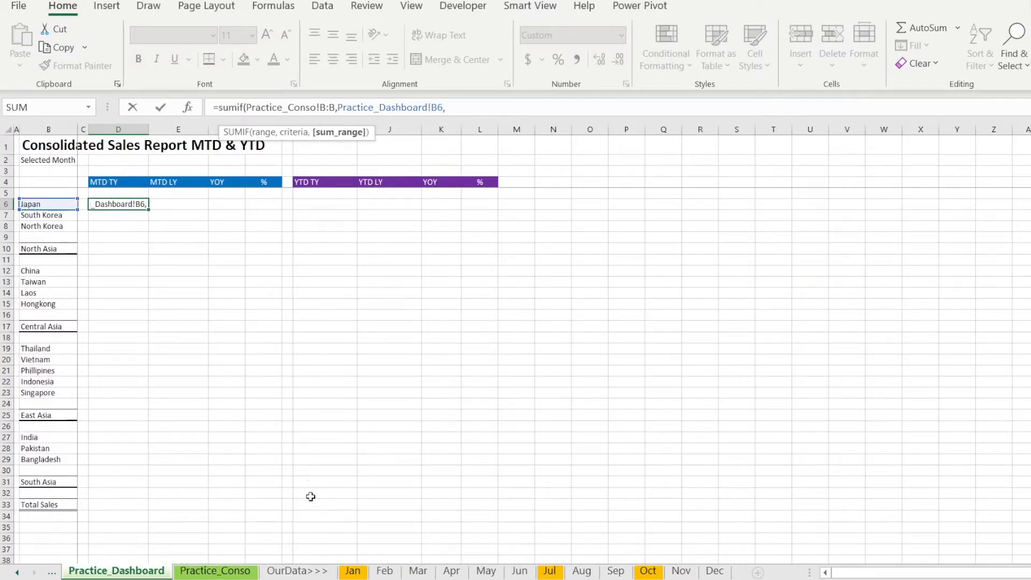
pyautogui.click(214, 571)
pyautogui.click(763, 128)
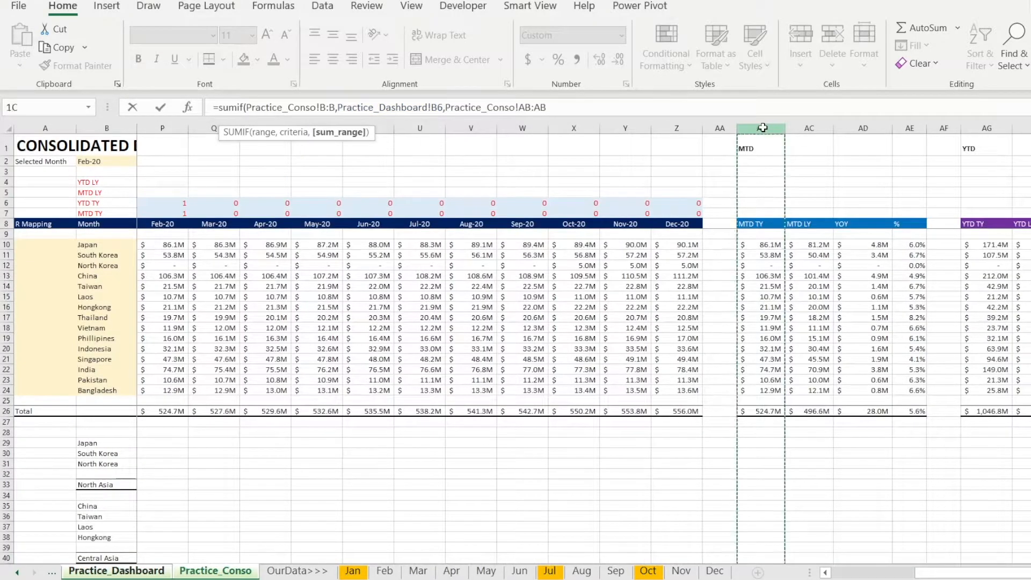
pyautogui.write(')')
pyautogui.press('Return')
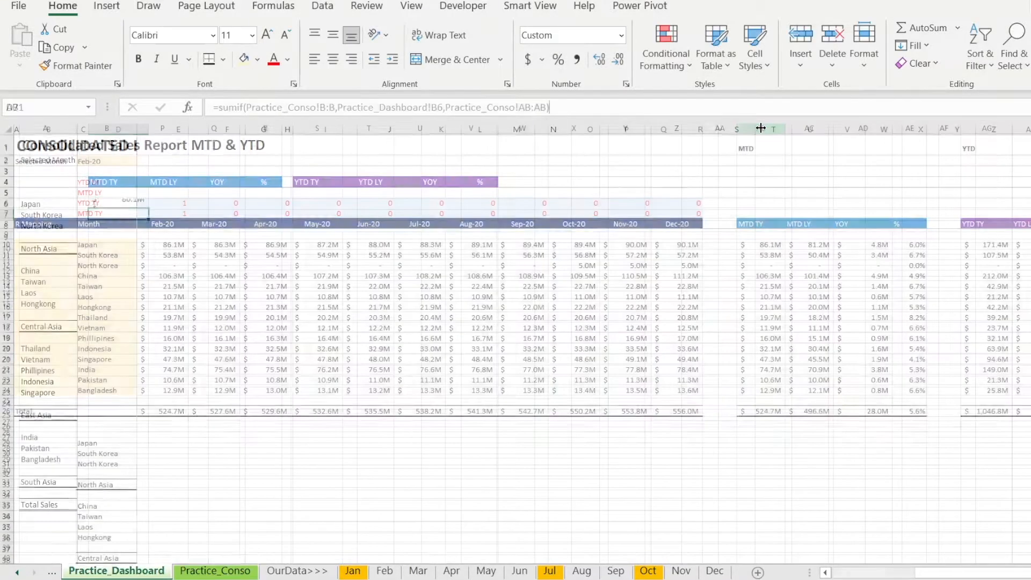
pyautogui.press('Up')
pyautogui.hotkey('ctrl', 'c')
pyautogui.hotkey('shift', 'Right')
pyautogui.hotkey('shift', 'Right')
pyautogui.hotkey('shift', 'Right')
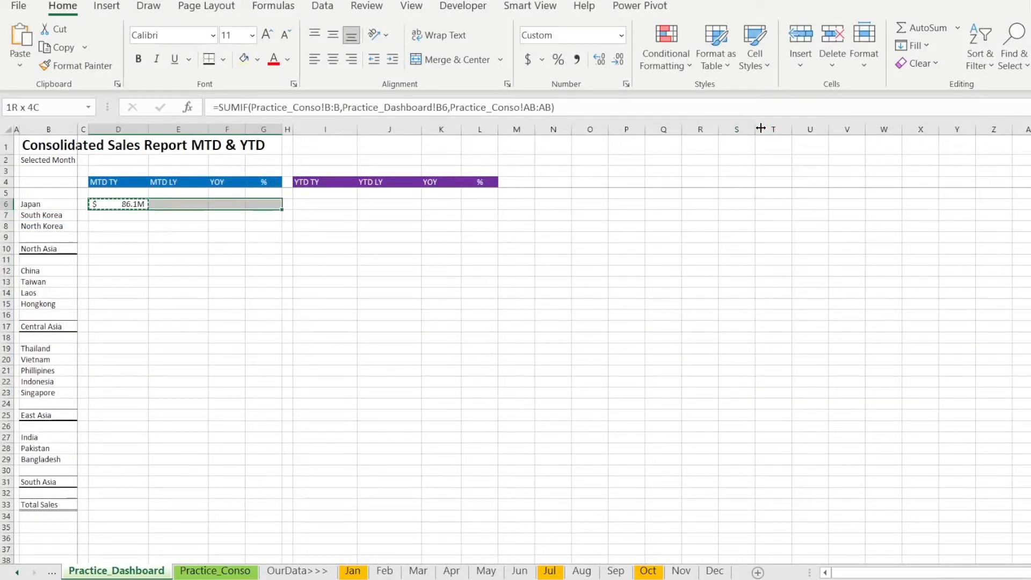
pyautogui.hotkey('shift', 'Left')
pyautogui.hotkey('shift', 'Left')
pyautogui.hotkey('shift', 'Left')
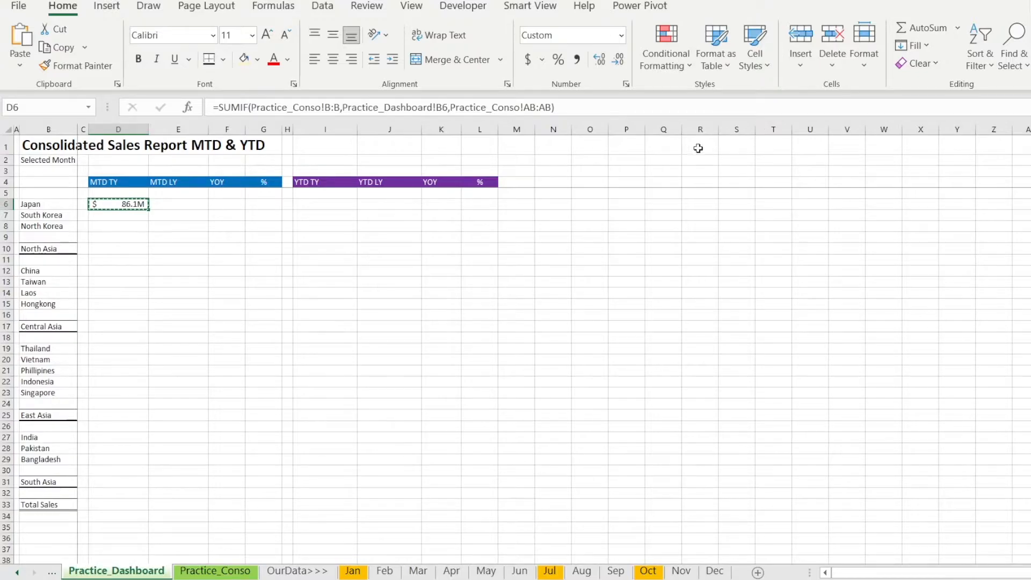
pyautogui.click(335, 107)
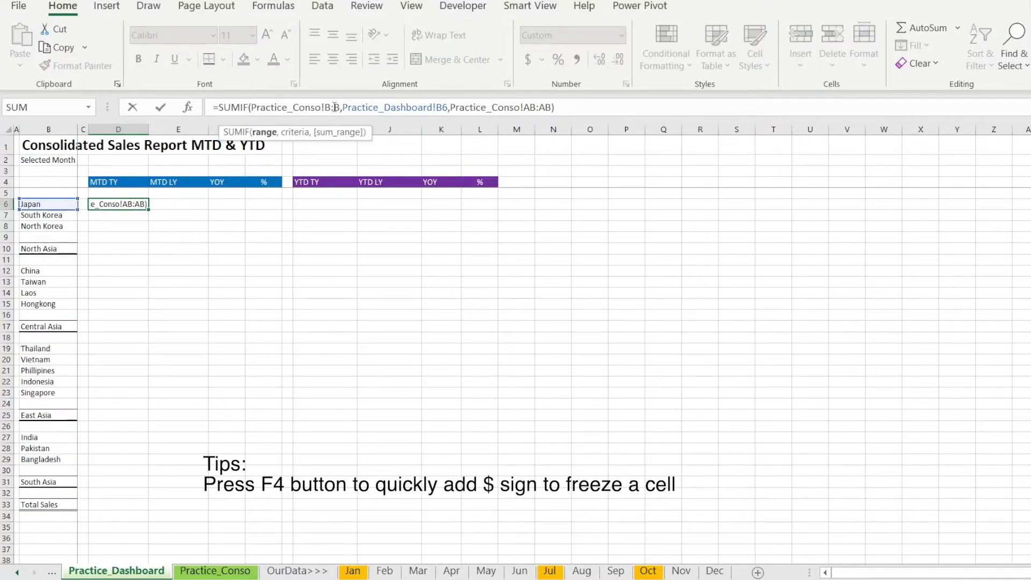
pyautogui.press('F4')
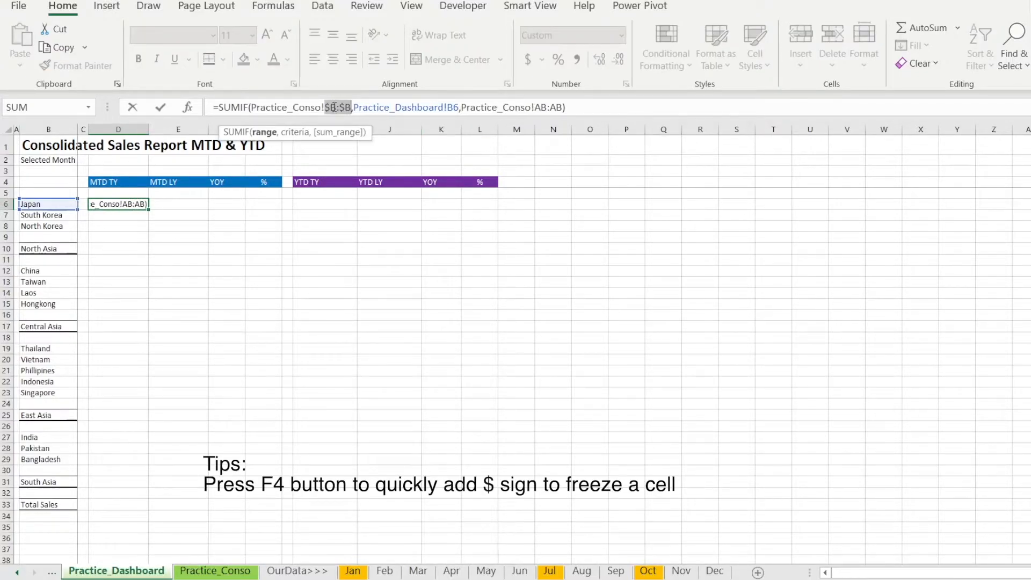
pyautogui.click(454, 107)
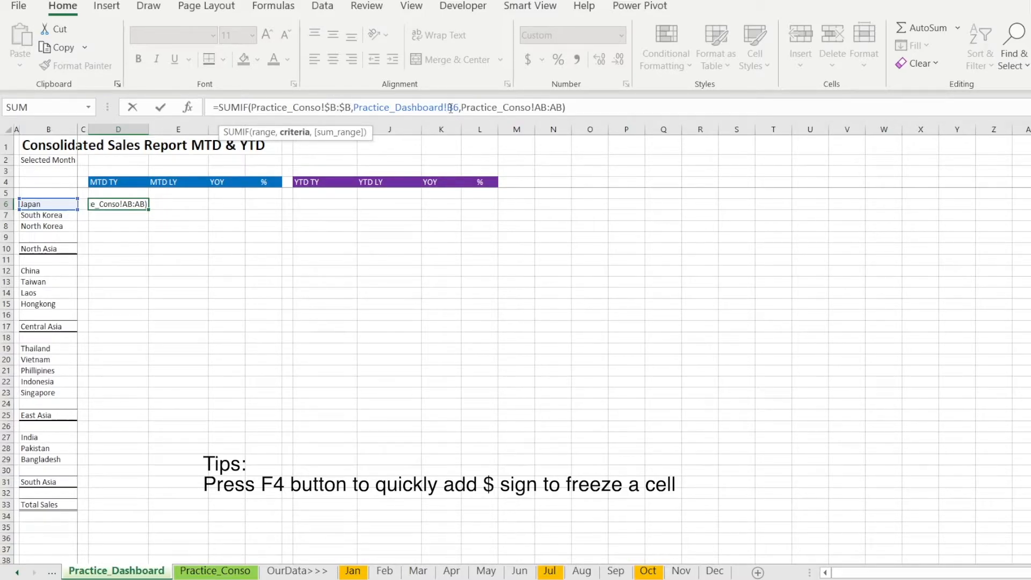
pyautogui.write('$')
pyautogui.click(555, 106)
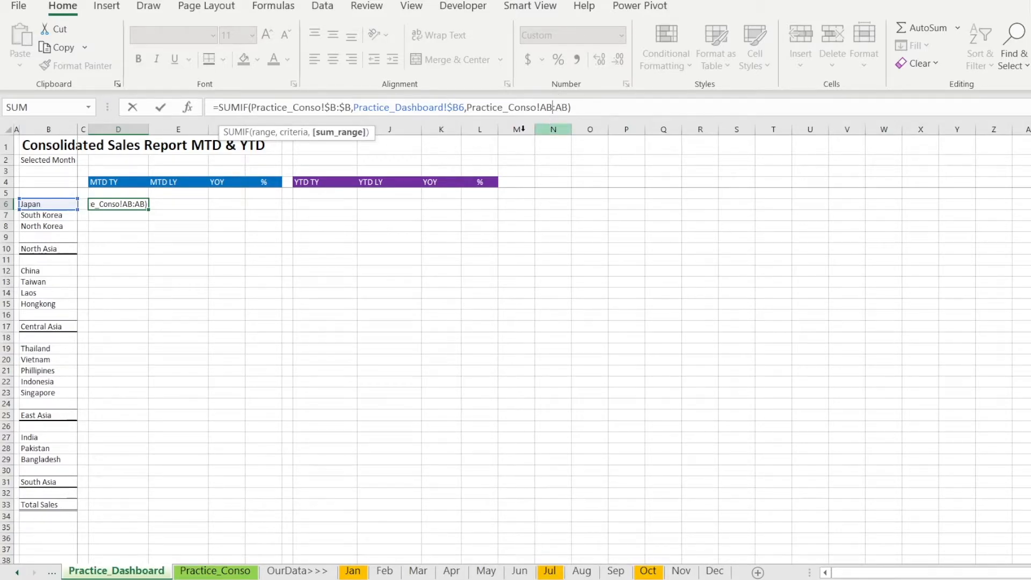
pyautogui.click(160, 107)
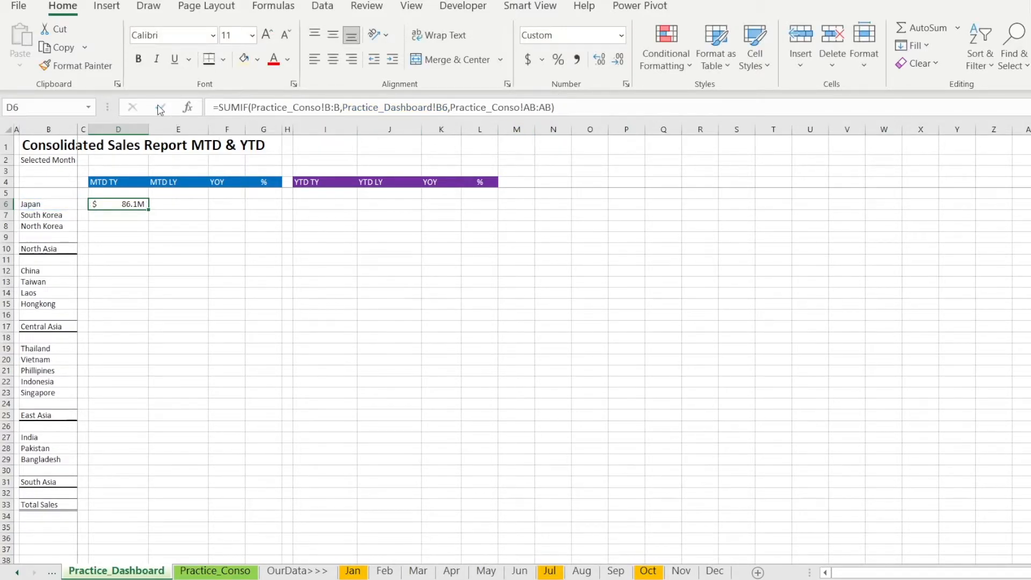
# Step: Lock the references in Japan's MTD TY formula in D6, using $B:$B for the range and $B6 for the criteria
pyautogui.click(332, 107)
pyautogui.press('F4')
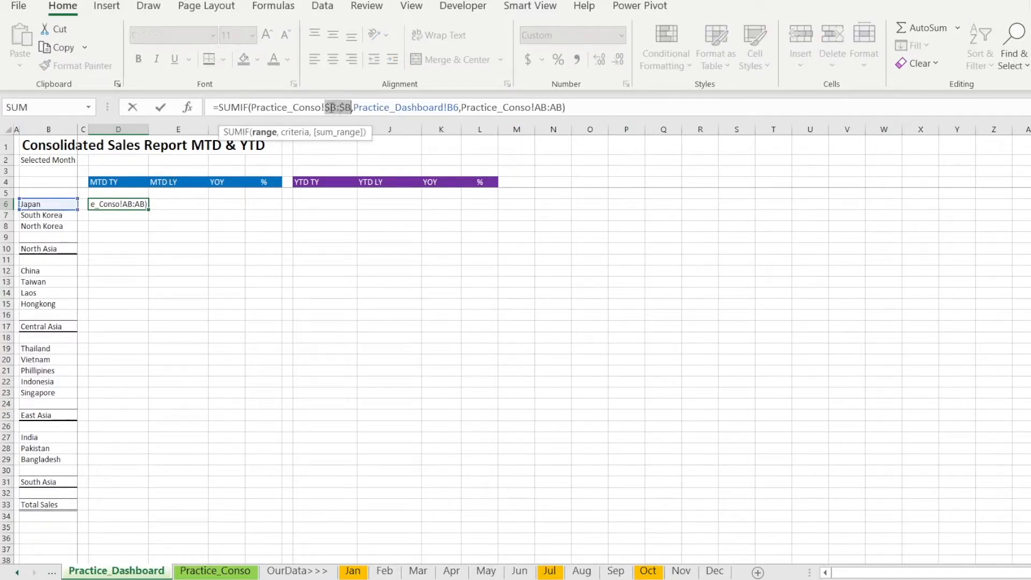
pyautogui.click(449, 107)
pyautogui.press('Return')
# Step: Copy the D6 formula across to E6:G6 and format G6 as a percentage
pyautogui.press('Up')
pyautogui.hotkey('ctrl', 'c')
pyautogui.press('Right')
pyautogui.hotkey('ctrl', 'v')
pyautogui.press('Right')
pyautogui.hotkey('ctrl', 'v')
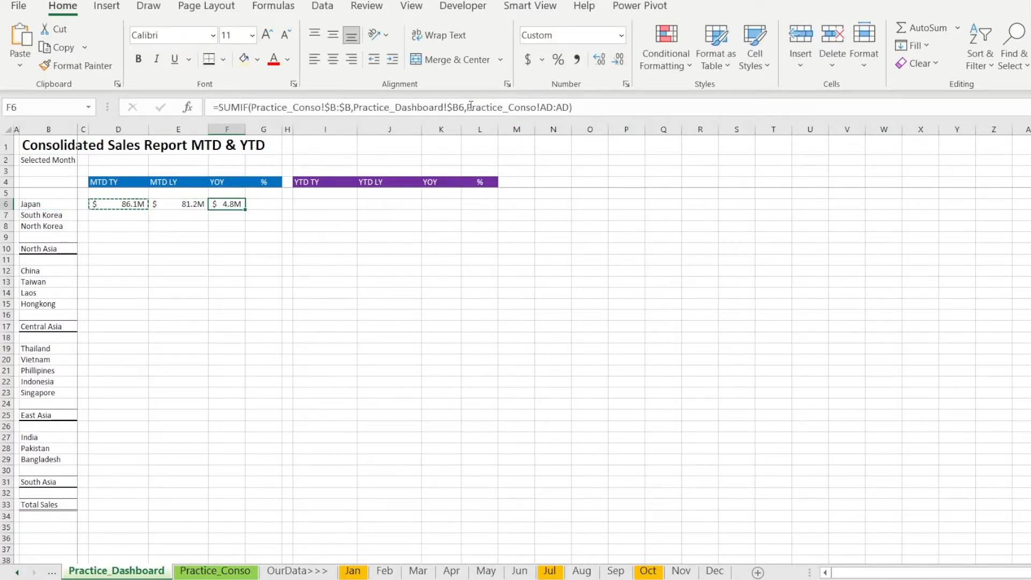
pyautogui.press('Right')
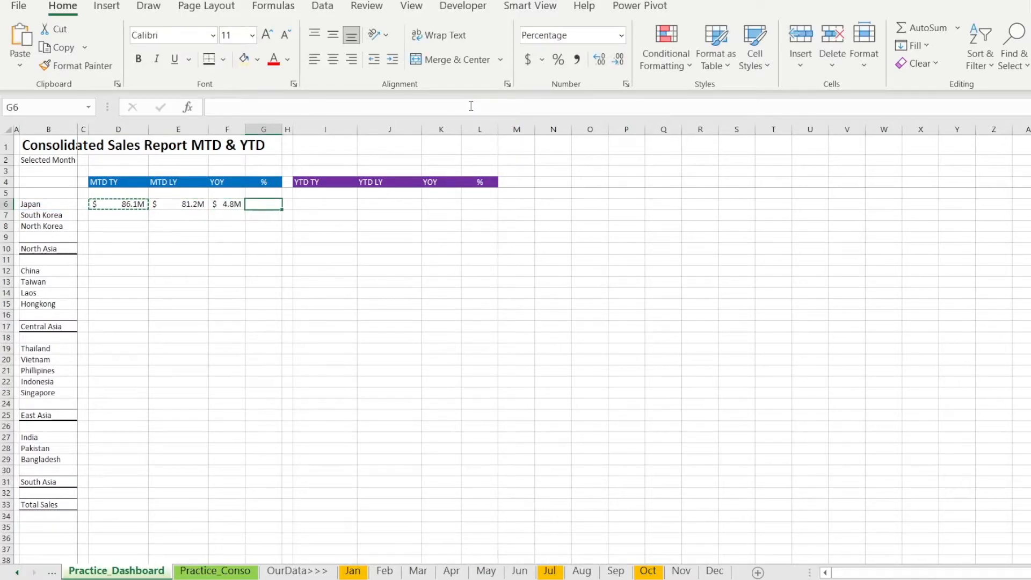
pyautogui.hotkey('ctrl', 'v')
pyautogui.click(559, 59)
# Step: Copy Japan's MTD formulas in D6:G6 into the YTD block starting at I6
pyautogui.moveTo(119, 202); pyautogui.dragTo(260, 205)
pyautogui.hotkey('ctrl', 'c')
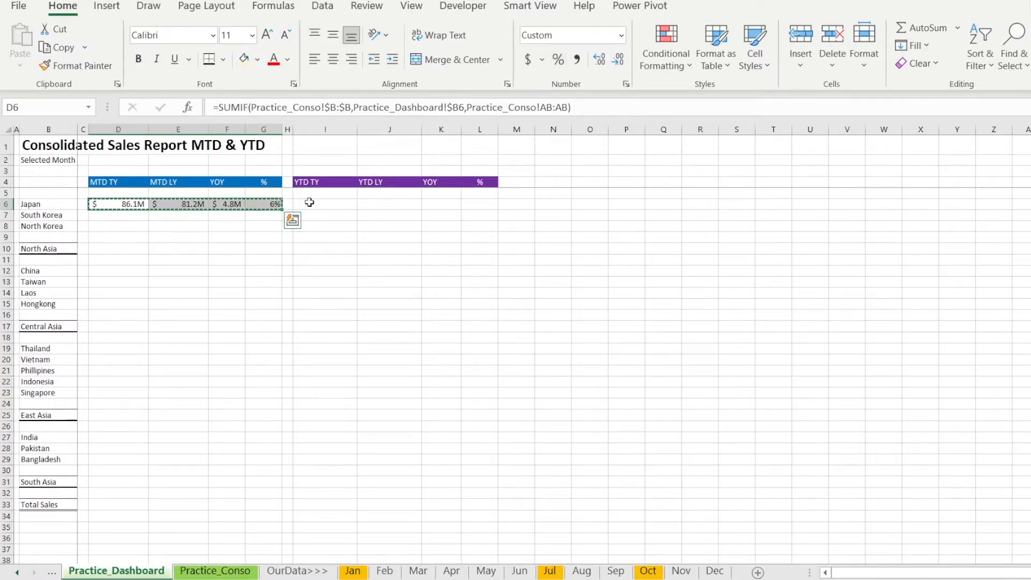
pyautogui.click(304, 204)
pyautogui.hotkey('ctrl', 'v')
pyautogui.click(179, 249)
# Step: Copy Japan's formulas in D6:L6 to the South Korea, North Korea and North Asia rows
pyautogui.moveTo(104, 204); pyautogui.dragTo(490, 204)
pyautogui.hotkey('ctrl', 'c')
pyautogui.moveTo(99, 226); pyautogui.dragTo(99, 216)
pyautogui.hotkey('ctrl', 'v')
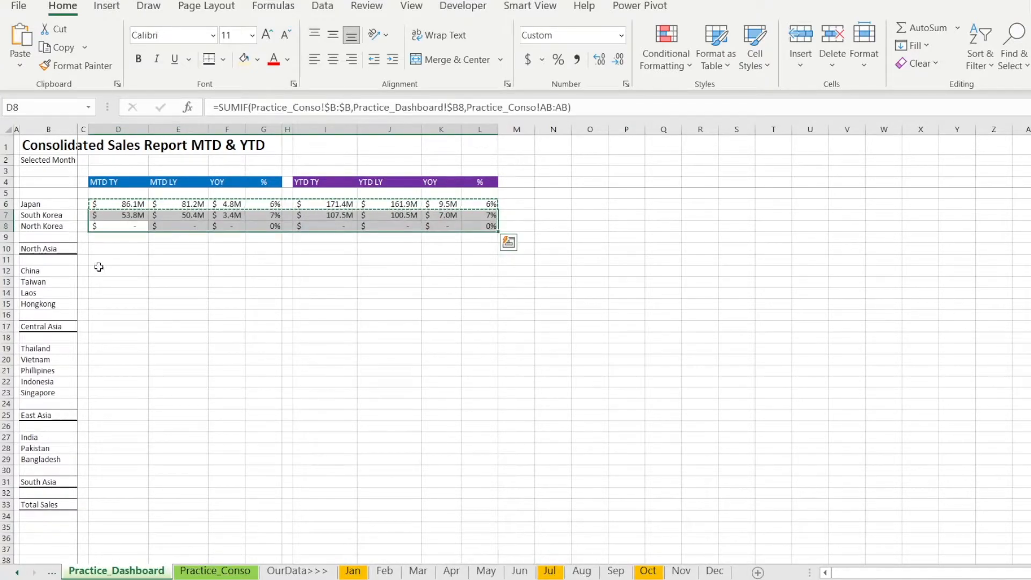
pyautogui.click(101, 253)
pyautogui.hotkey('ctrl', 'v')
# Step: Paste Japan's formulas into rows 12–15 and 19–23 for China to Singapore, plus the Central Asia and East Asia rows
pyautogui.moveTo(102, 271); pyautogui.dragTo(106, 308)
pyautogui.hotkey('ctrl', 'v')
pyautogui.moveTo(99, 347); pyautogui.dragTo(100, 398)
pyautogui.hotkey('ctrl', 'v')
pyautogui.click(103, 327)
pyautogui.hotkey('ctrl', 'v')
pyautogui.click(102, 416)
pyautogui.hotkey('ctrl', 'v')
# Step: Paste Japan's formulas into the India, Pakistan, Bangladesh, South Asia and Total Sales rows
pyautogui.moveTo(105, 437); pyautogui.dragTo(105, 460)
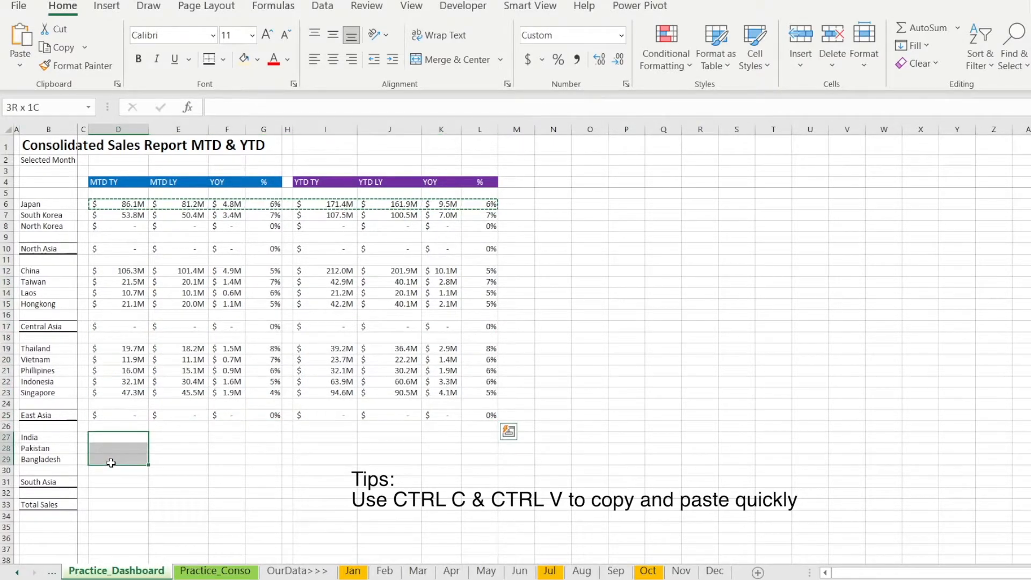
pyautogui.hotkey('ctrl', 'v')
pyautogui.click(105, 482)
pyautogui.hotkey('ctrl', 'v')
pyautogui.click(104, 504)
pyautogui.hotkey('ctrl', 'v')
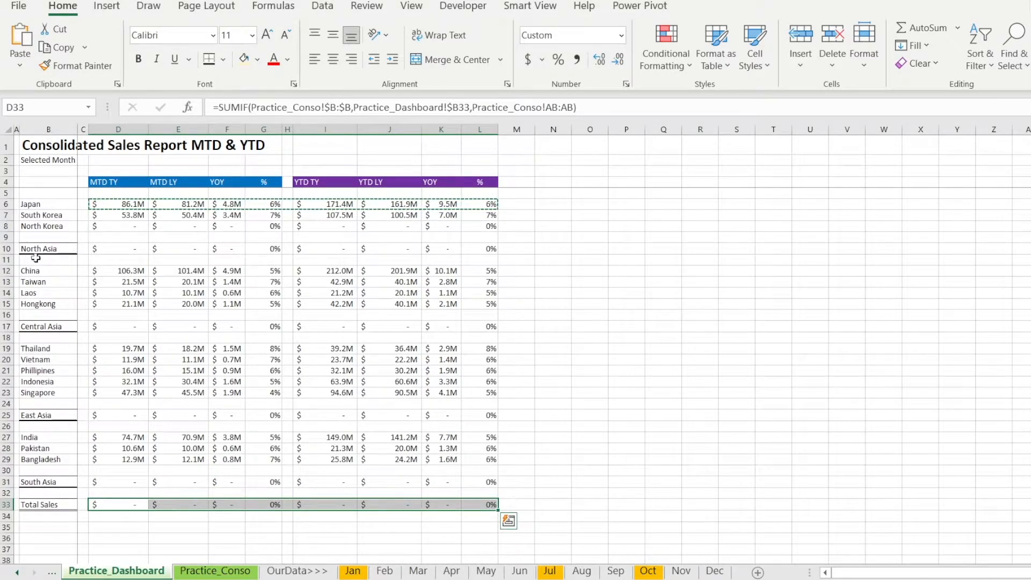
# Step: On the Practice_Conso sheet, enter North Asia as the R Mapping for Japan, South Korea and North Korea in A10:A12
pyautogui.click(121, 249)
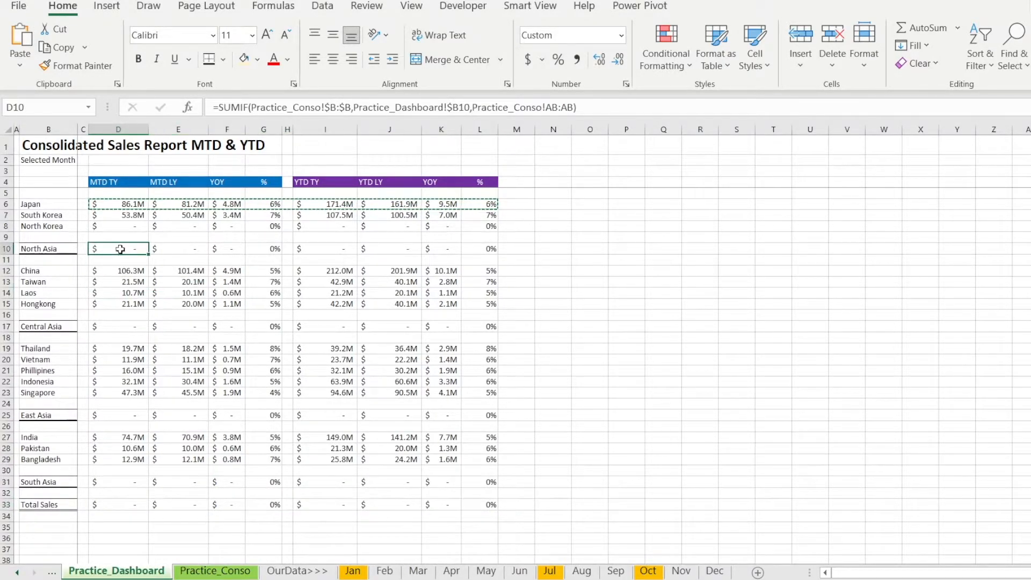
pyautogui.click(217, 572)
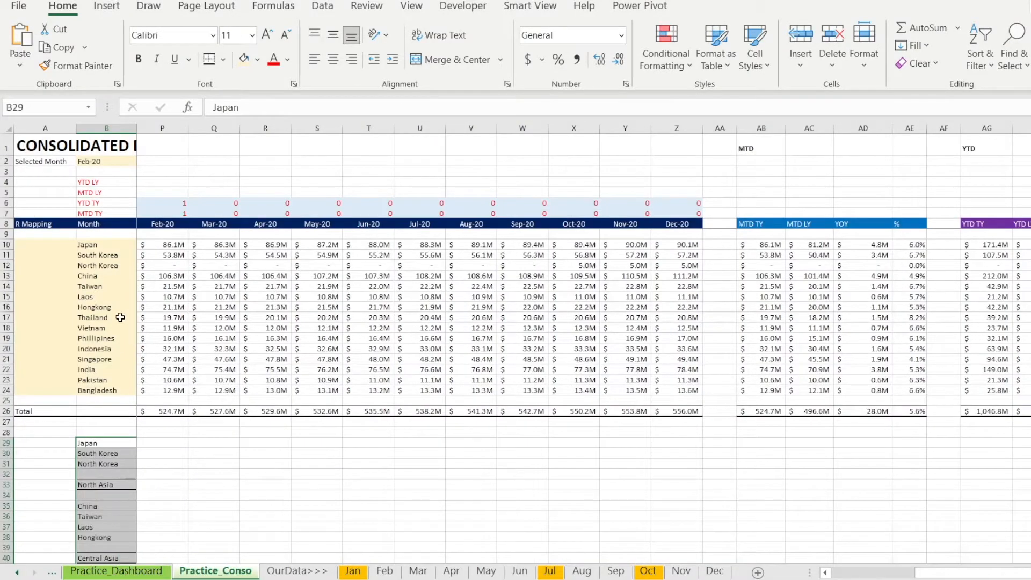
pyautogui.click(105, 485)
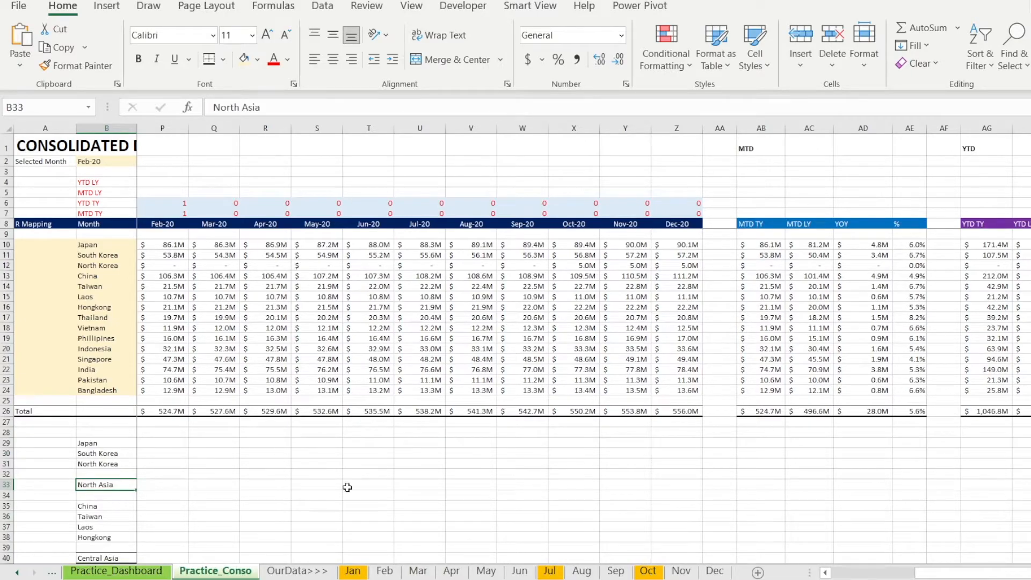
pyautogui.moveTo(945, 574); pyautogui.dragTo(899, 481)
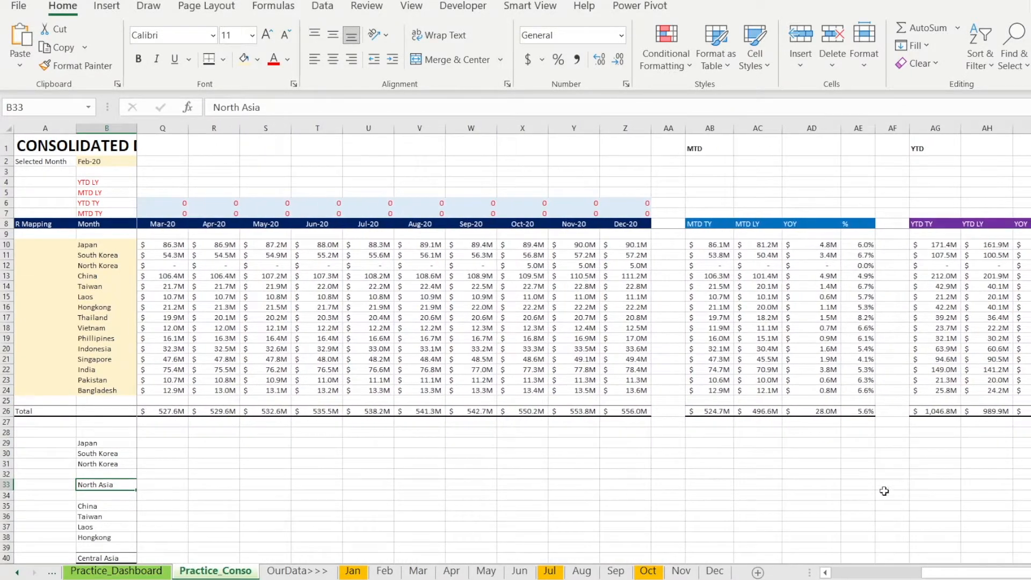
pyautogui.moveTo(962, 574); pyautogui.dragTo(929, 574)
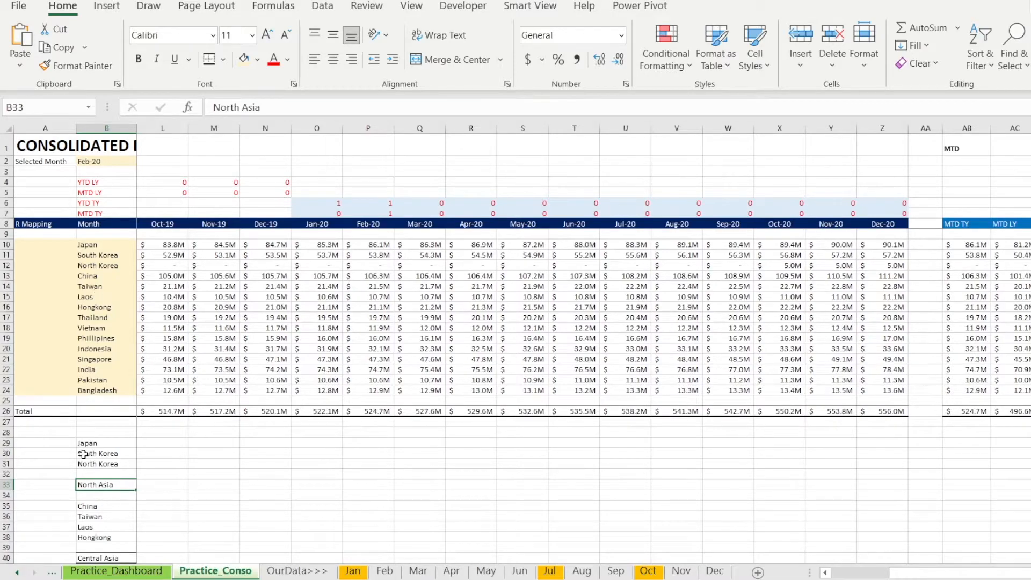
pyautogui.click(47, 246)
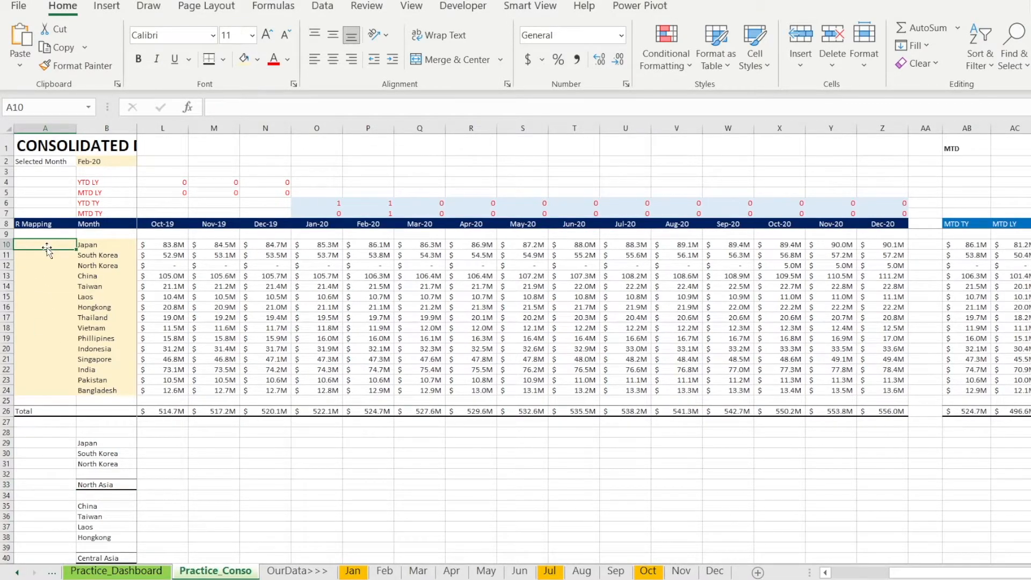
pyautogui.write('North As')
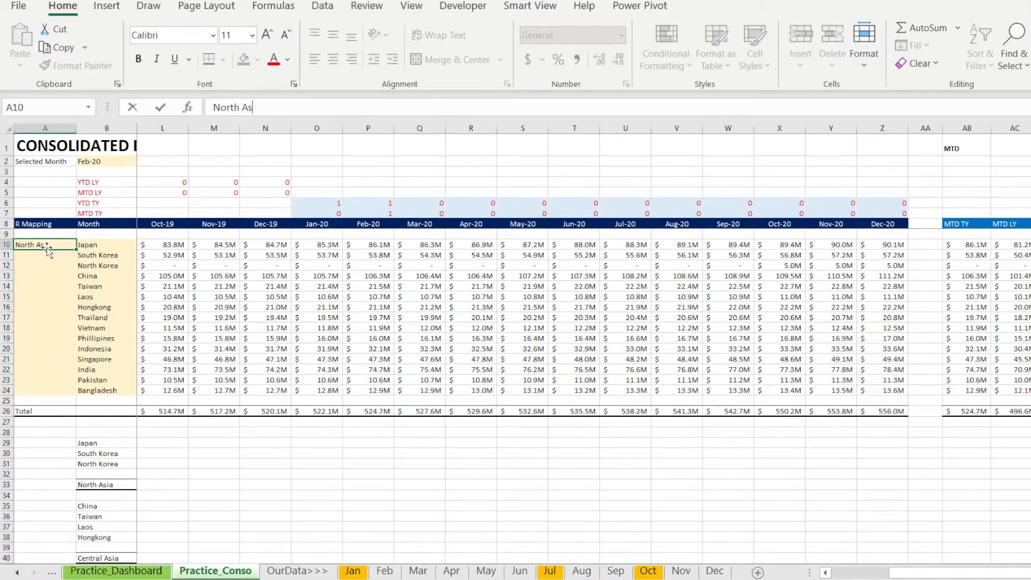
pyautogui.press('Return')
pyautogui.press('Up')
pyautogui.hotkey('ctrl', 'c')
pyautogui.hotkey('shift', 'Down')
pyautogui.hotkey('shift', 'Down')
pyautogui.hotkey('ctrl', 'v')
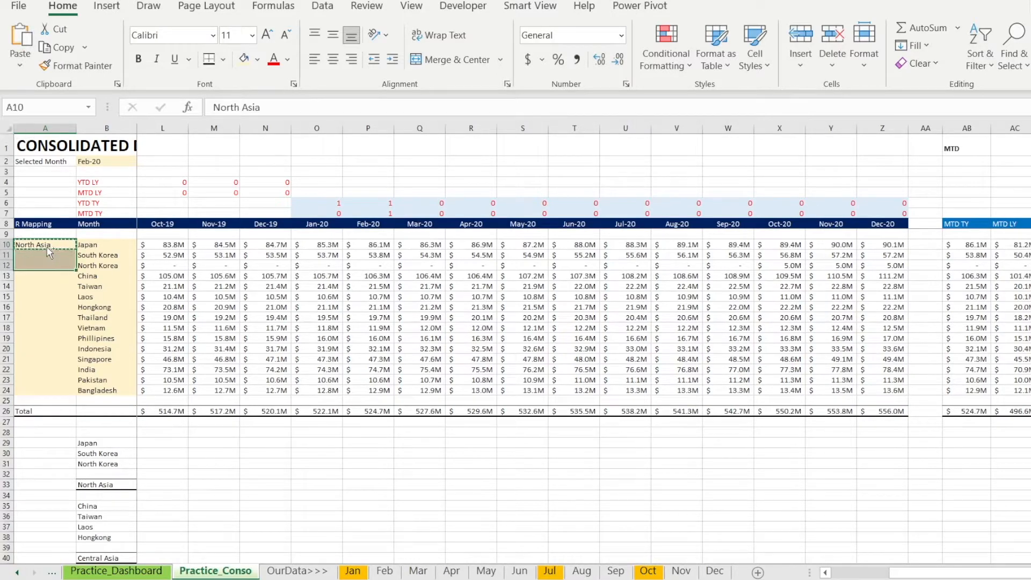
# Step: Copy the Central Asia label from B40 into the R Mapping cells A13:A16 for China to Hongkong
pyautogui.click(107, 557)
pyautogui.hotkey('ctrl', 'c')
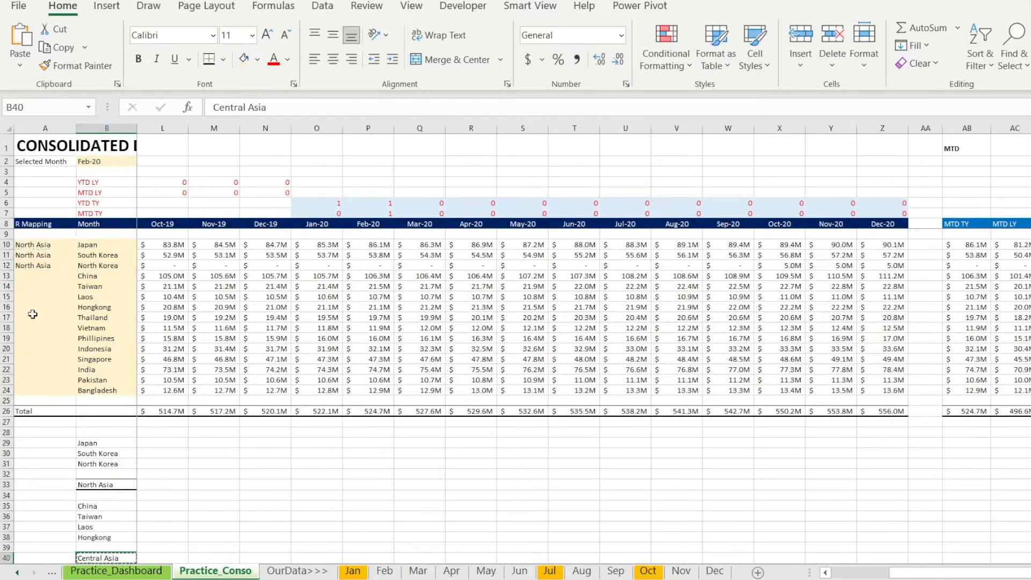
pyautogui.moveTo(33, 280); pyautogui.dragTo(48, 310)
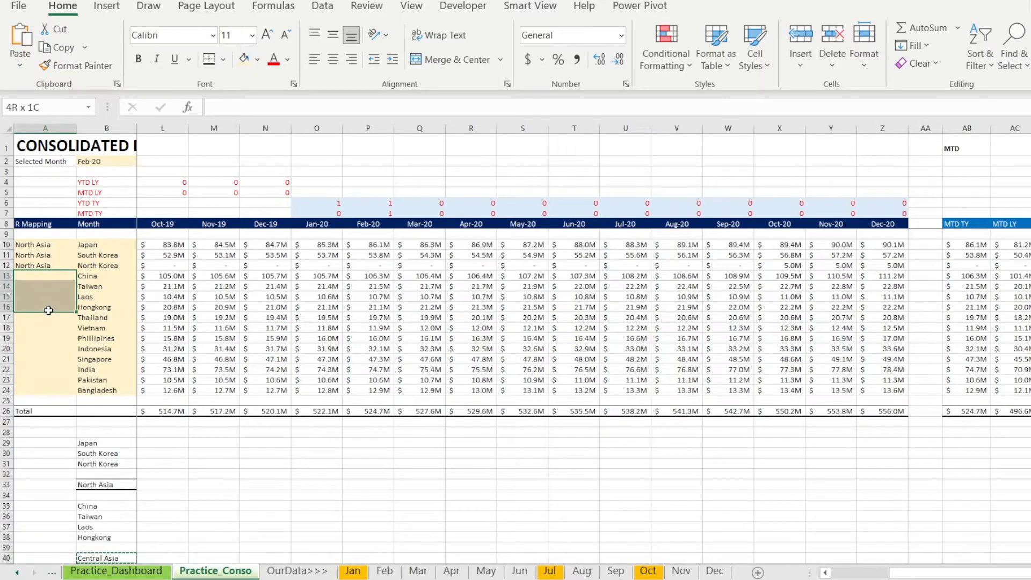
pyautogui.hotkey('ctrl', 'v')
# Step: Copy the East Asia label from B48 into the R Mapping cells A17:A21 for Thailand to Singapore
pyautogui.scroll(-3, 95, 365)
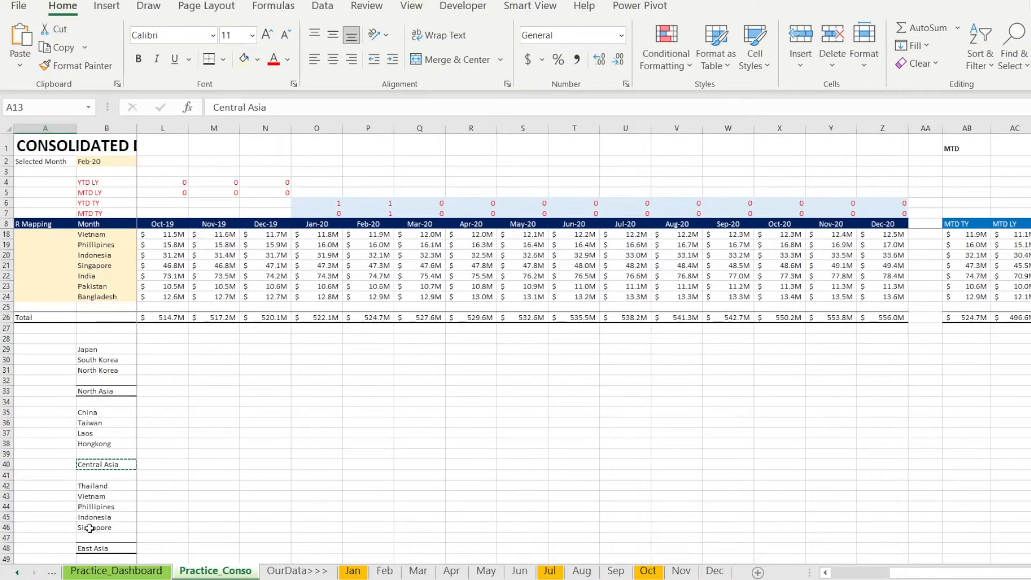
pyautogui.click(86, 546)
pyautogui.hotkey('ctrl', 'c')
pyautogui.scroll(3, 80, 361)
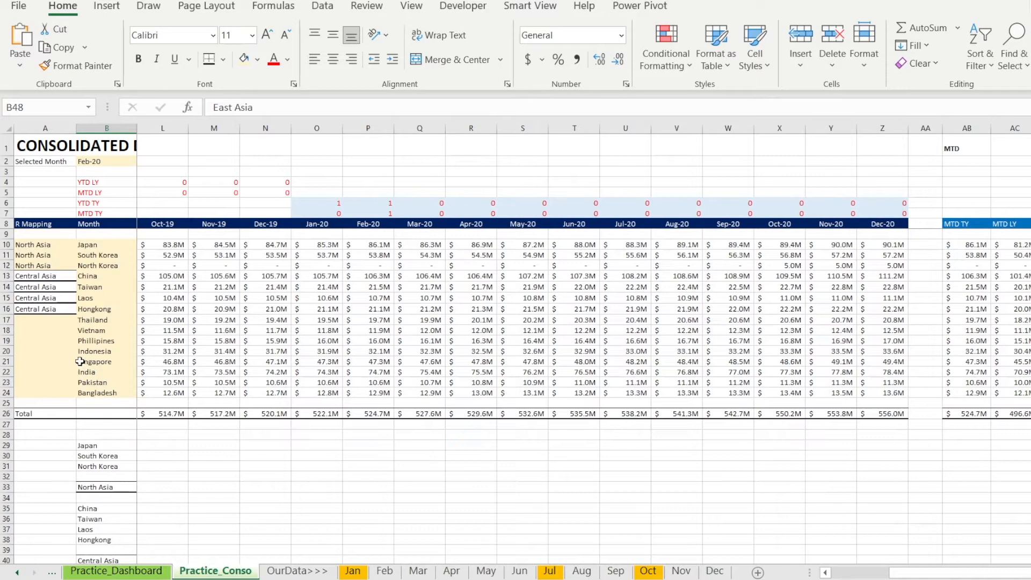
pyautogui.moveTo(66, 318); pyautogui.dragTo(62, 372)
pyautogui.hotkey('ctrl', 'v')
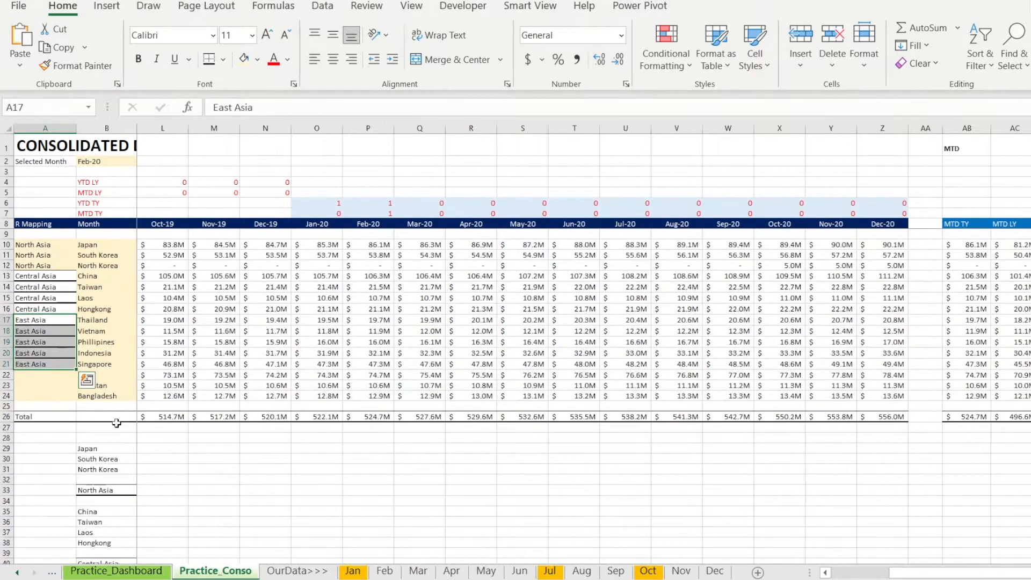
# Step: Copy the South Asia label from B54 into the R Mapping cells A22:A24 for India, Pakistan and Bangladesh
pyautogui.scroll(-4, 126, 448)
pyautogui.scroll(-2, 126, 448)
pyautogui.click(105, 519)
pyautogui.hotkey('ctrl', 'c')
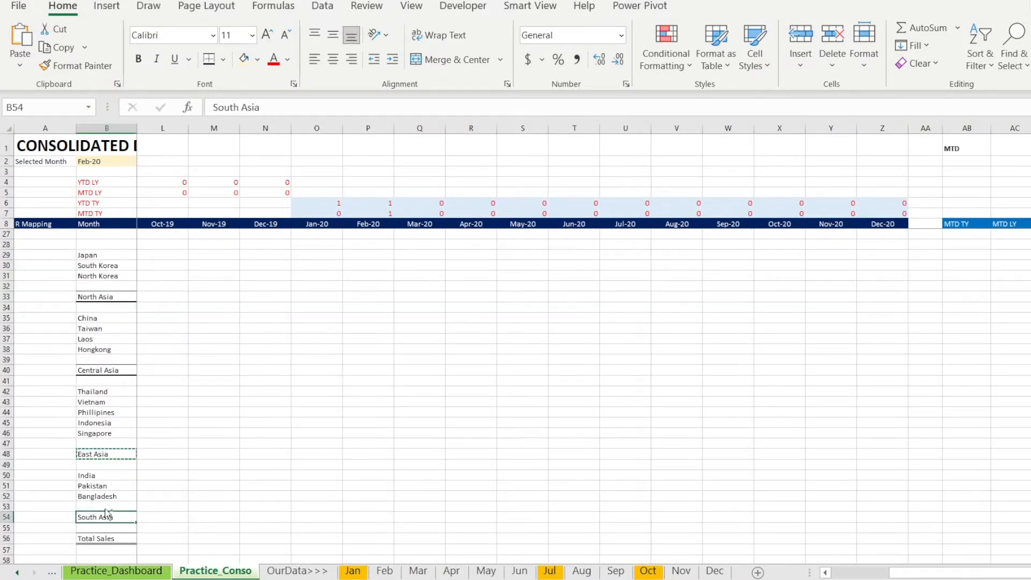
pyautogui.scroll(5, 70, 359)
pyautogui.moveTo(57, 344); pyautogui.dragTo(58, 365)
pyautogui.hotkey('ctrl', 'v')
# Step: Tidy the R Mapping column by painting the format of A11 over the region cells down to A24
pyautogui.scroll(1, 54, 322)
pyautogui.click(43, 255)
pyautogui.click(75, 65)
pyautogui.moveTo(56, 398); pyautogui.dragTo(54, 255)
pyautogui.click(108, 287)
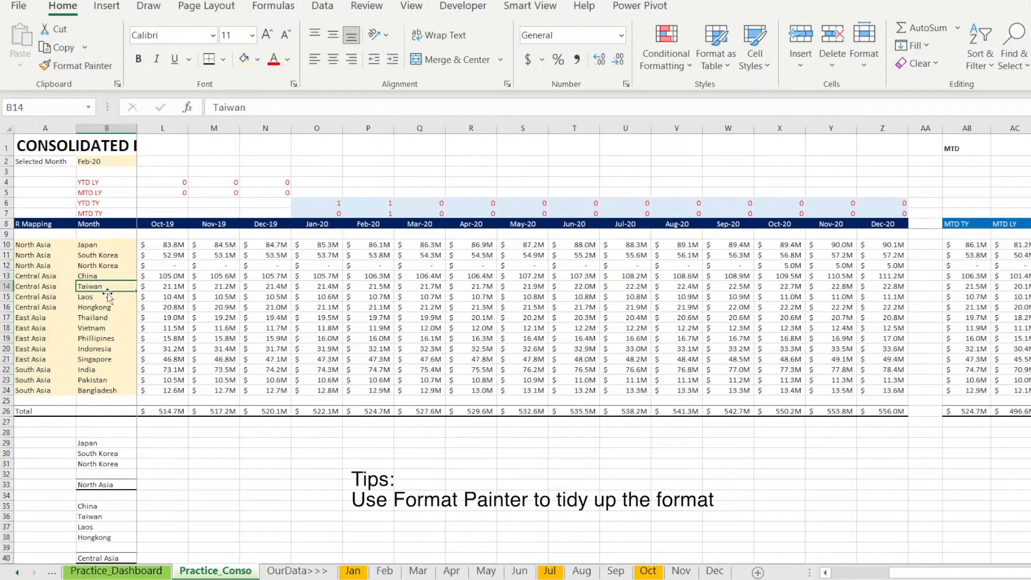
# Step: In Practice_Dashboard D10, change the SUMIF range from column $B:$B to the region mapping column $A:$A of Practice_Conso
pyautogui.click(160, 573)
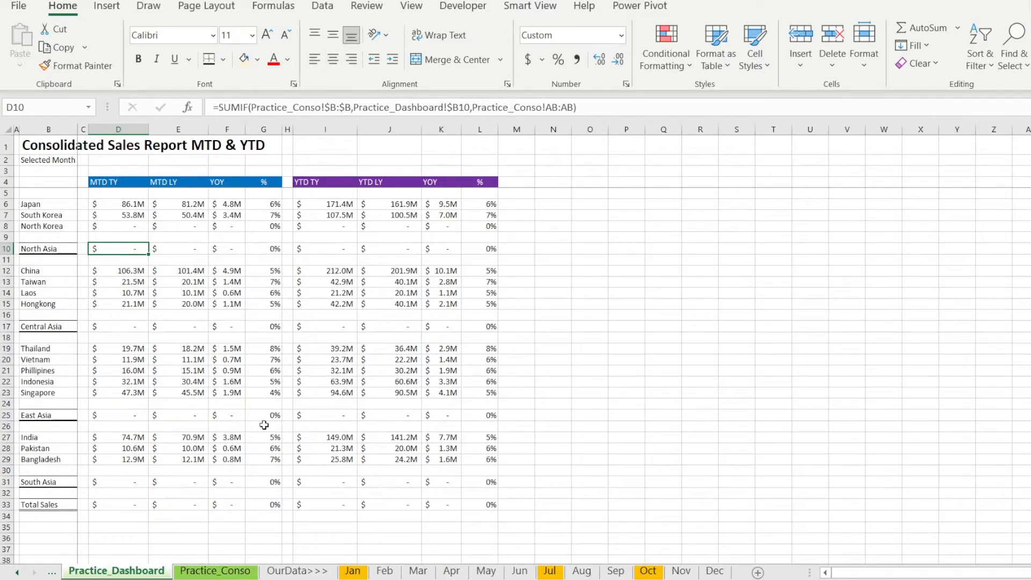
pyautogui.click(209, 573)
pyautogui.click(113, 132)
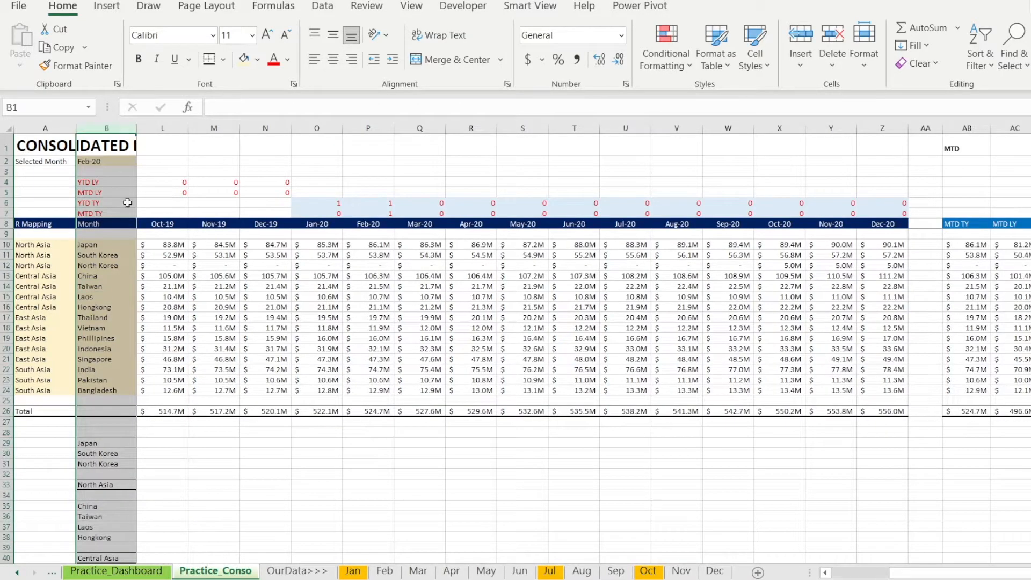
pyautogui.click(51, 235)
pyautogui.click(48, 255)
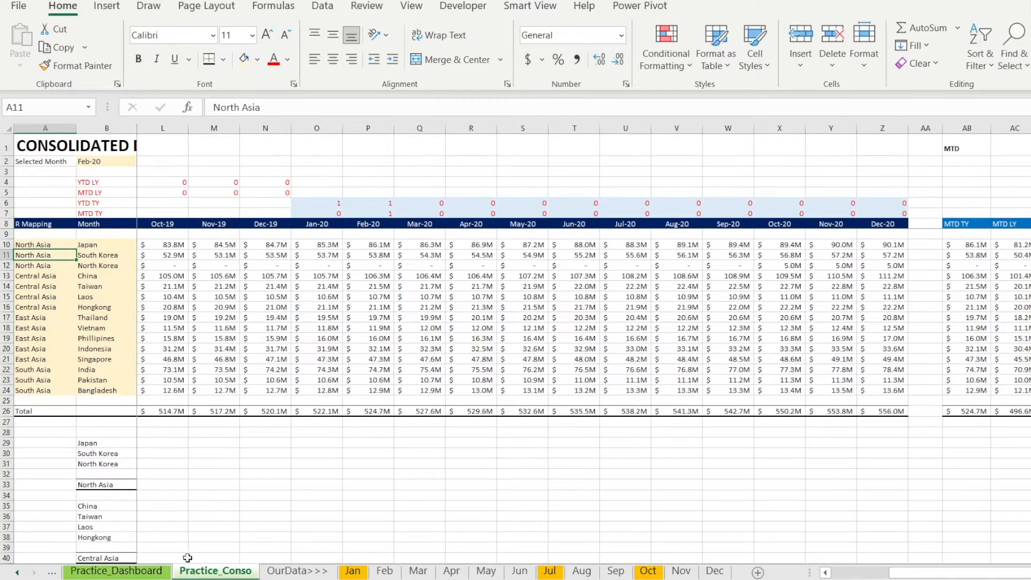
pyautogui.click(156, 573)
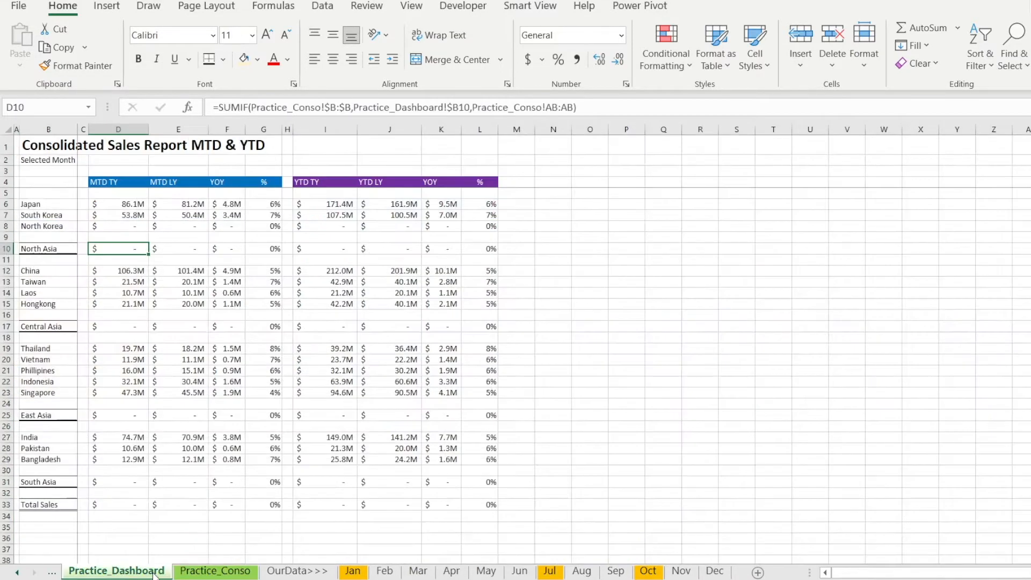
pyautogui.click(333, 107)
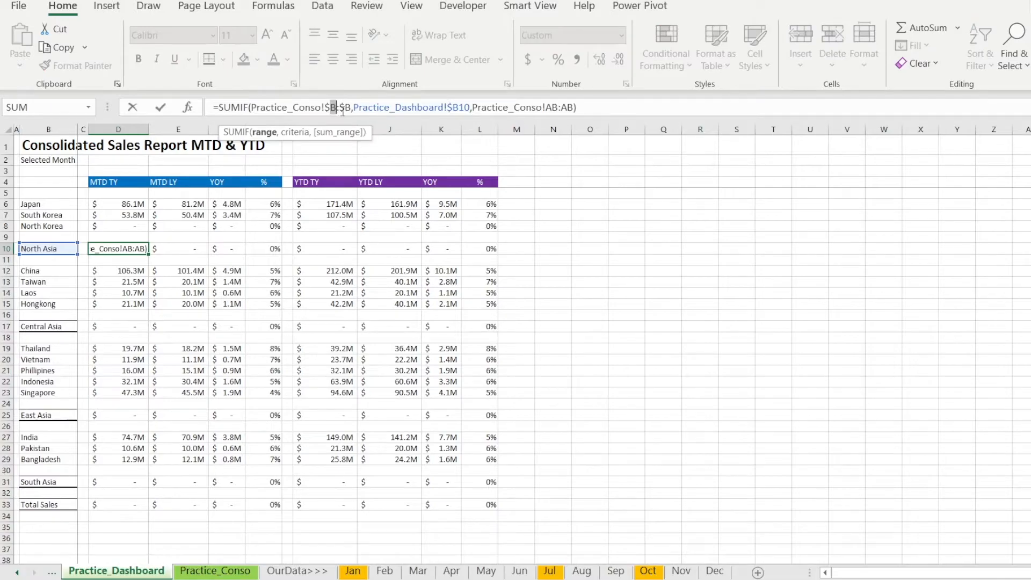
pyautogui.write('a:$a')
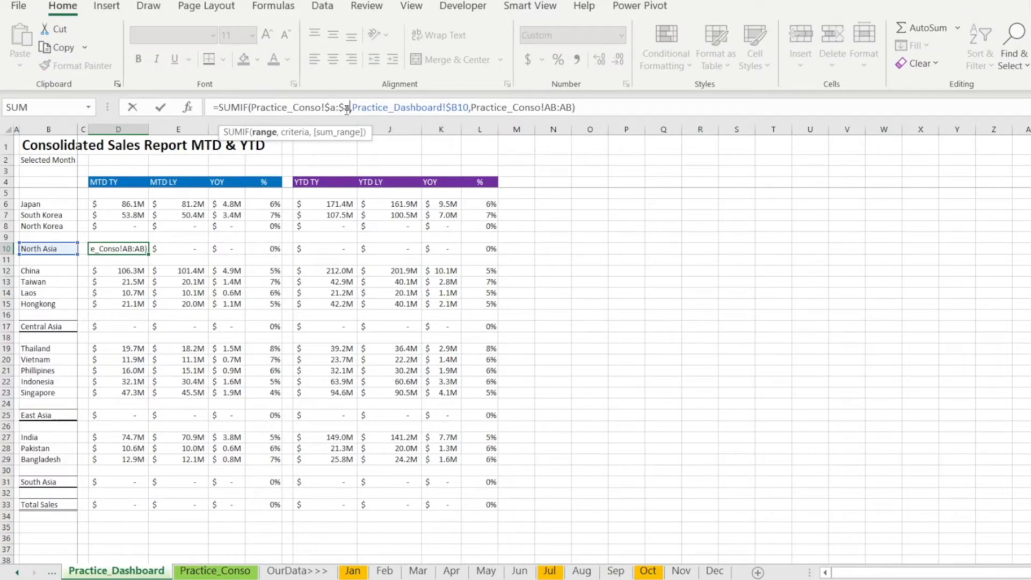
pyautogui.press('Return')
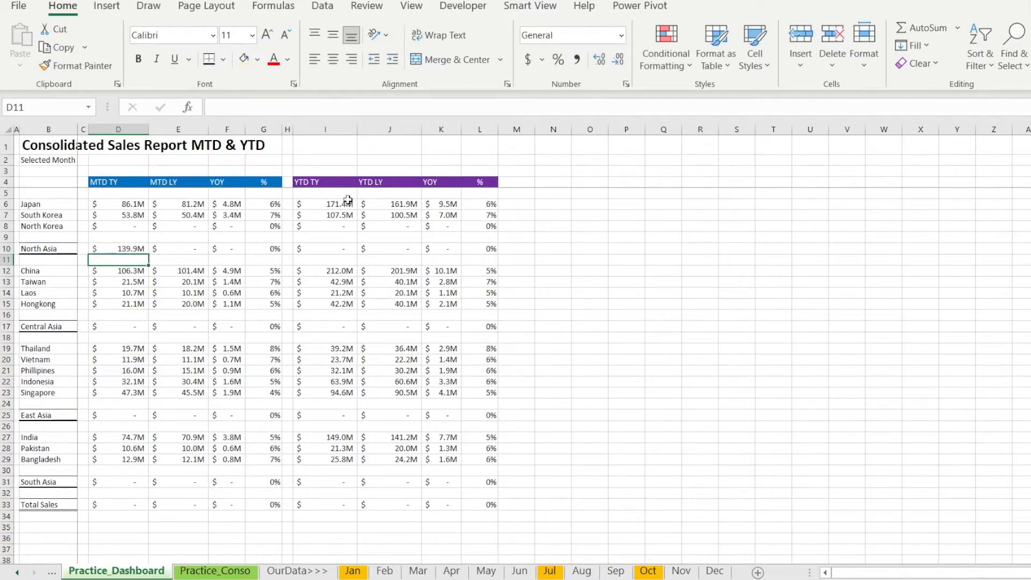
# Step: Replace all $B:$B references with $a:$a in the remaining North Asia formulas, E10:L10
pyautogui.moveTo(194, 246); pyautogui.dragTo(481, 249)
pyautogui.hotkey('ctrl', 'f')
pyautogui.click(708, 499)
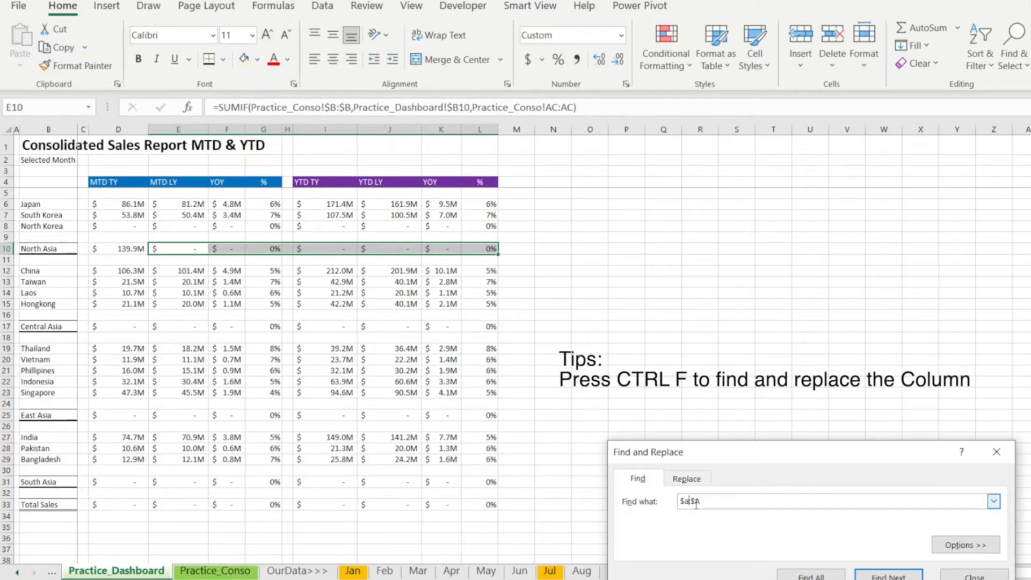
pyautogui.click(687, 479)
pyautogui.click(705, 521)
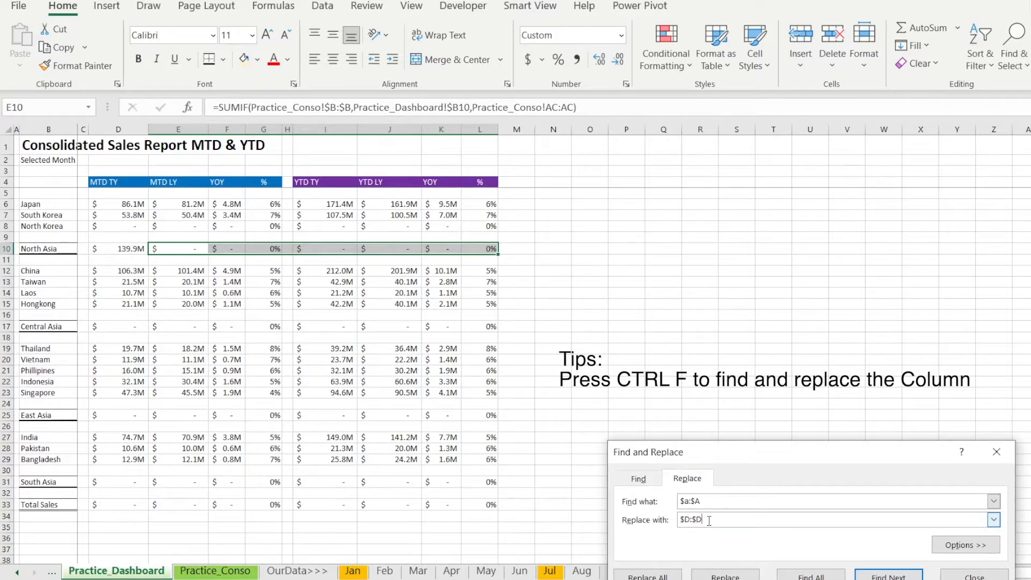
pyautogui.write('b')
pyautogui.click(709, 502)
pyautogui.press('Down')
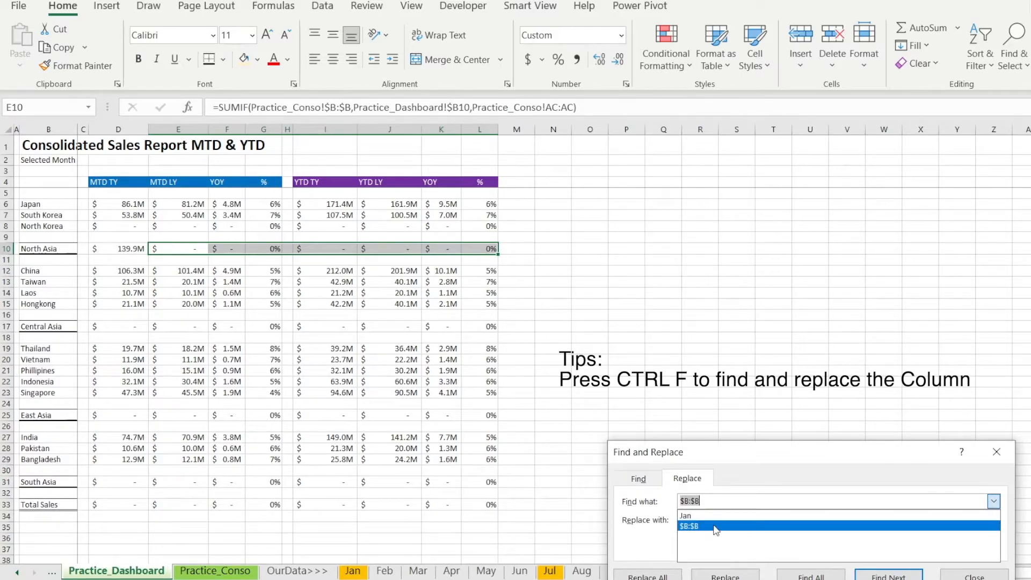
pyautogui.click(716, 527)
pyautogui.click(692, 519)
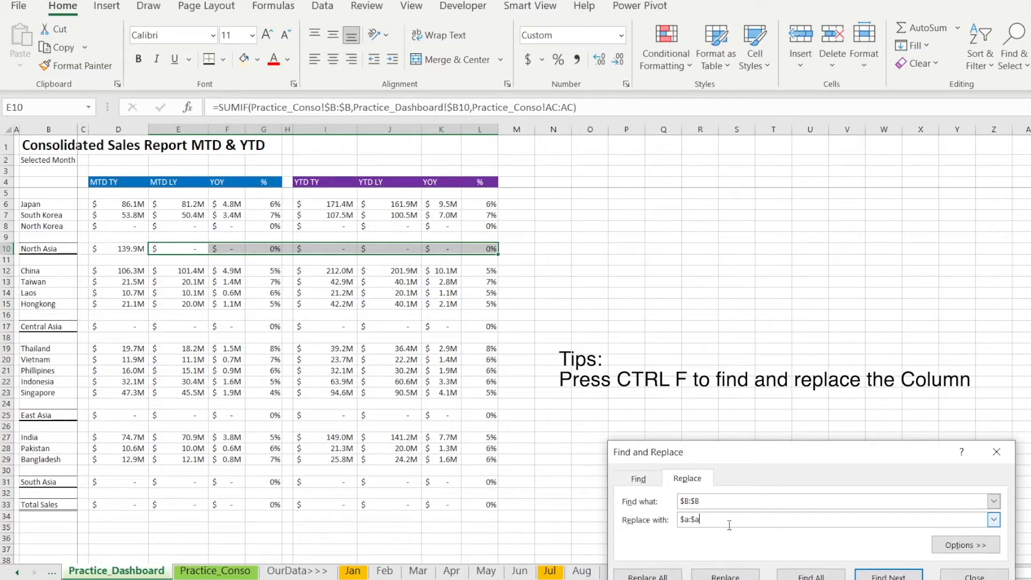
pyautogui.write('$a:$a')
pyautogui.click(648, 577)
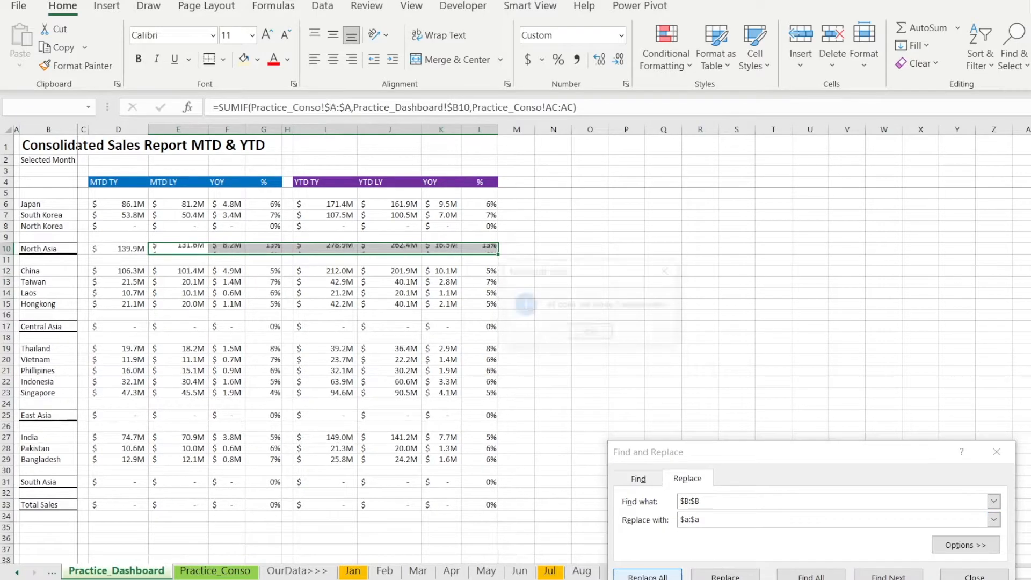
pyautogui.click(592, 333)
pyautogui.click(967, 574)
# Step: Apply top and bottom borders to the North Asia figures in D10:L10 and clear the spacer cell H10 using blank cell H9
pyautogui.moveTo(125, 250); pyautogui.dragTo(486, 253)
pyautogui.click(286, 238)
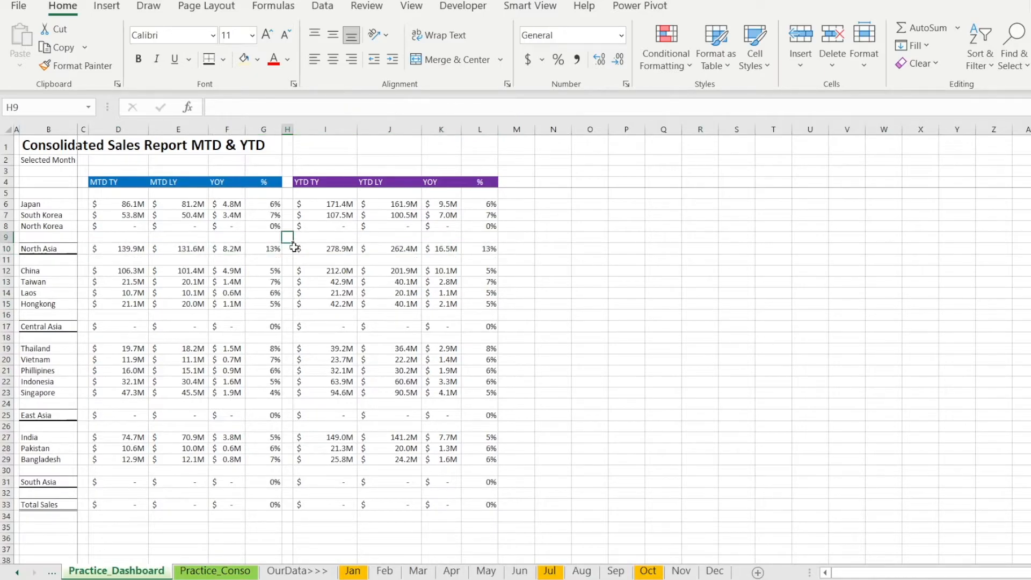
pyautogui.moveTo(119, 249); pyautogui.dragTo(495, 250)
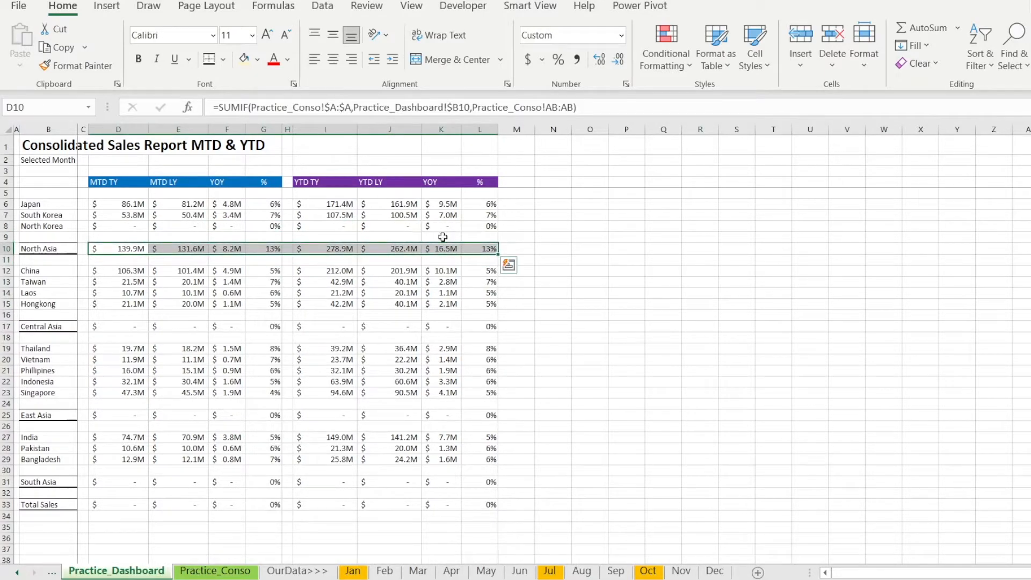
pyautogui.click(209, 59)
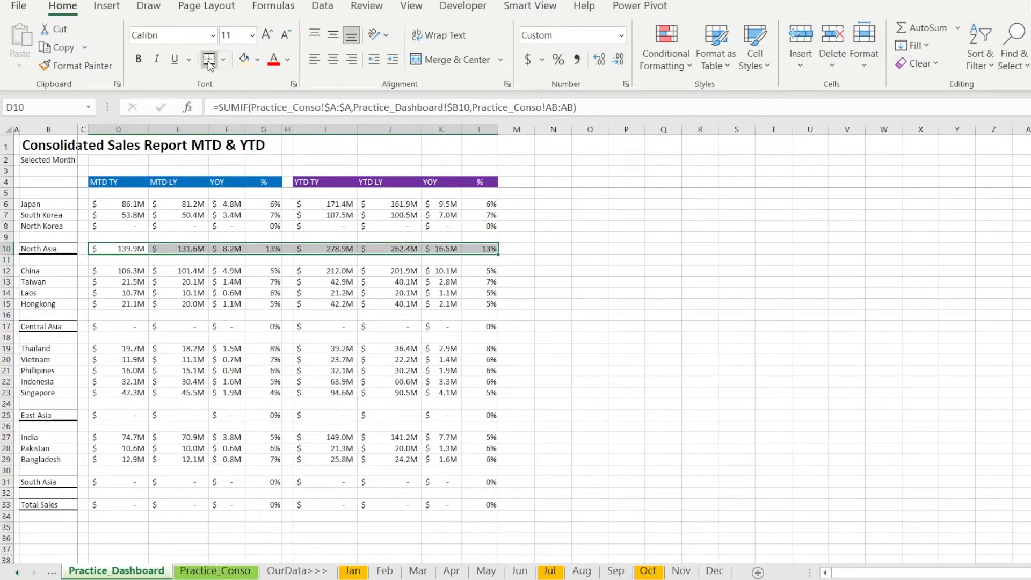
pyautogui.click(242, 181)
pyautogui.click(289, 247)
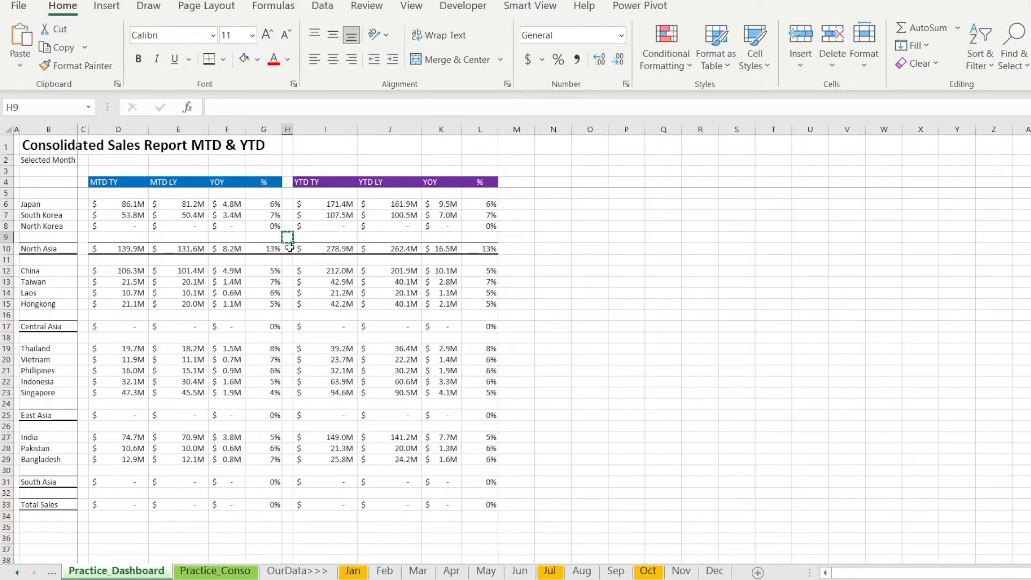
# Step: Copy North Asia's formulas in D10:L10 to the Central Asia, East Asia, South Asia and Total Sales rows
pyautogui.moveTo(121, 249); pyautogui.dragTo(491, 250)
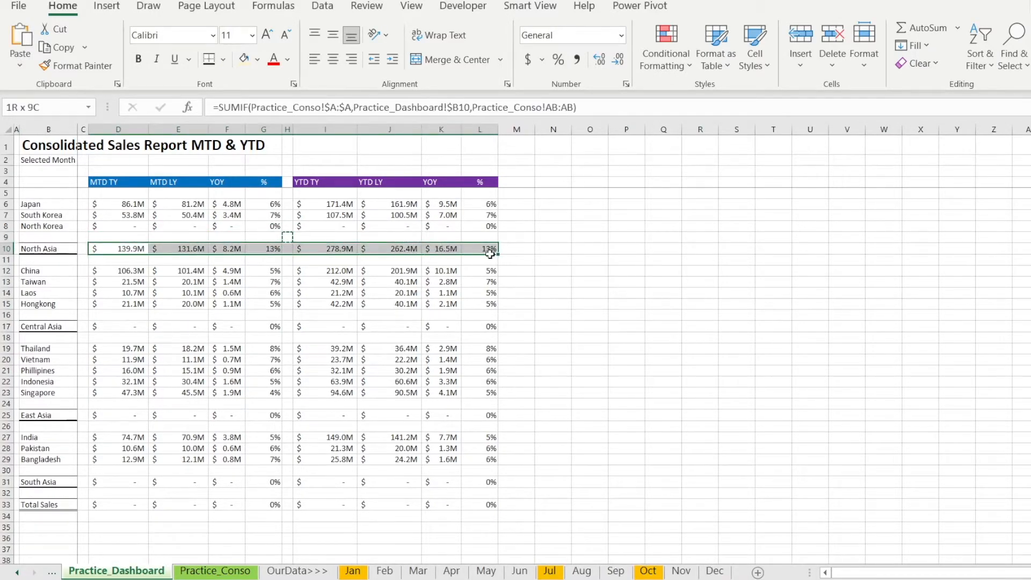
pyautogui.hotkey('ctrl', 'c')
pyautogui.click(109, 327)
pyautogui.hotkey('ctrl', 'v')
pyautogui.click(115, 415)
pyautogui.hotkey('ctrl', 'v')
pyautogui.click(116, 481)
pyautogui.hotkey('ctrl', 'v')
pyautogui.click(113, 505)
pyautogui.hotkey('ctrl', 'v')
# Step: Change the Total Sales label in B33 of Practice_Dashboard to Total, matching the label used in Practice_Conso A26
pyautogui.click(51, 505)
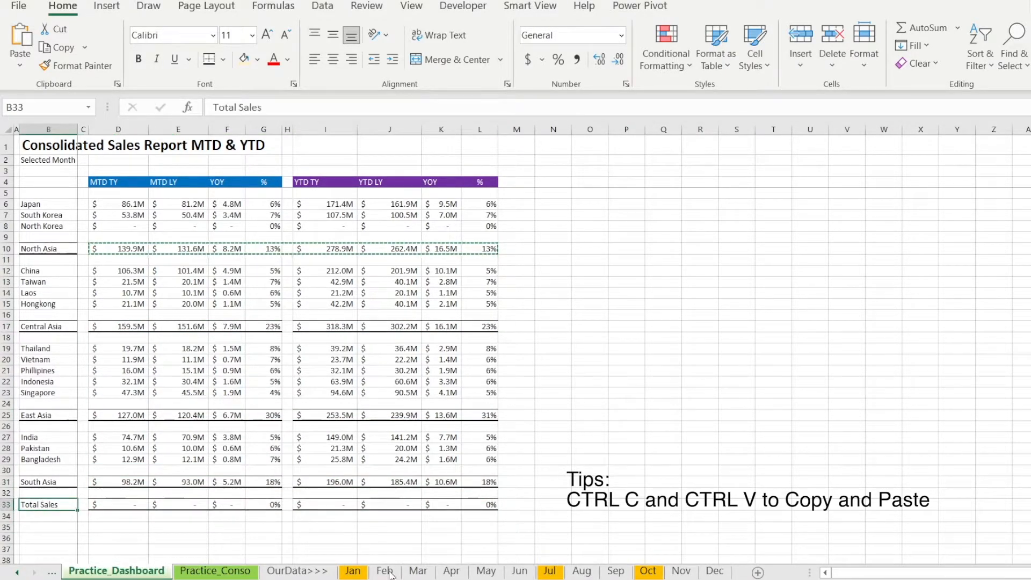
pyautogui.click(236, 573)
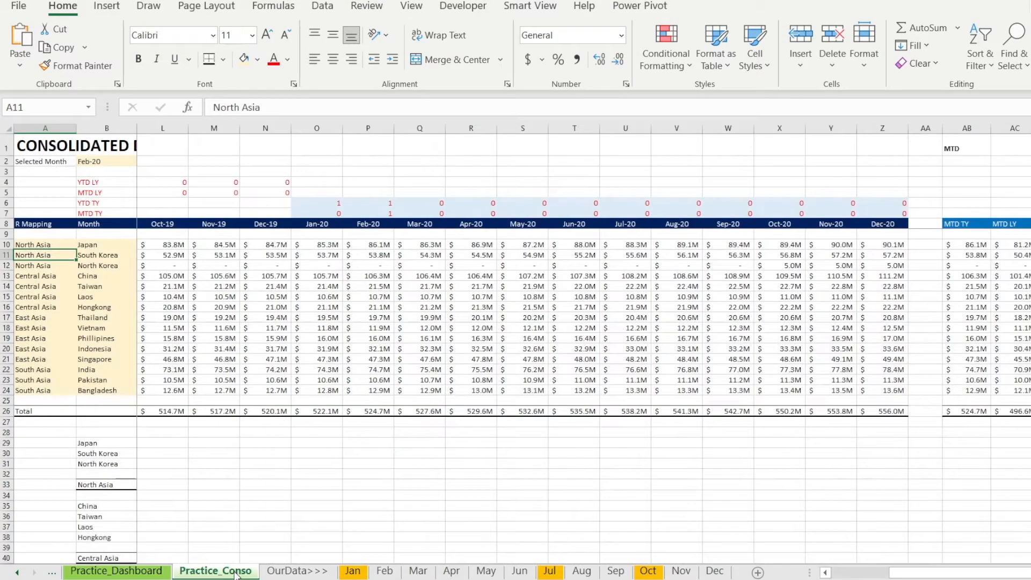
pyautogui.click(43, 411)
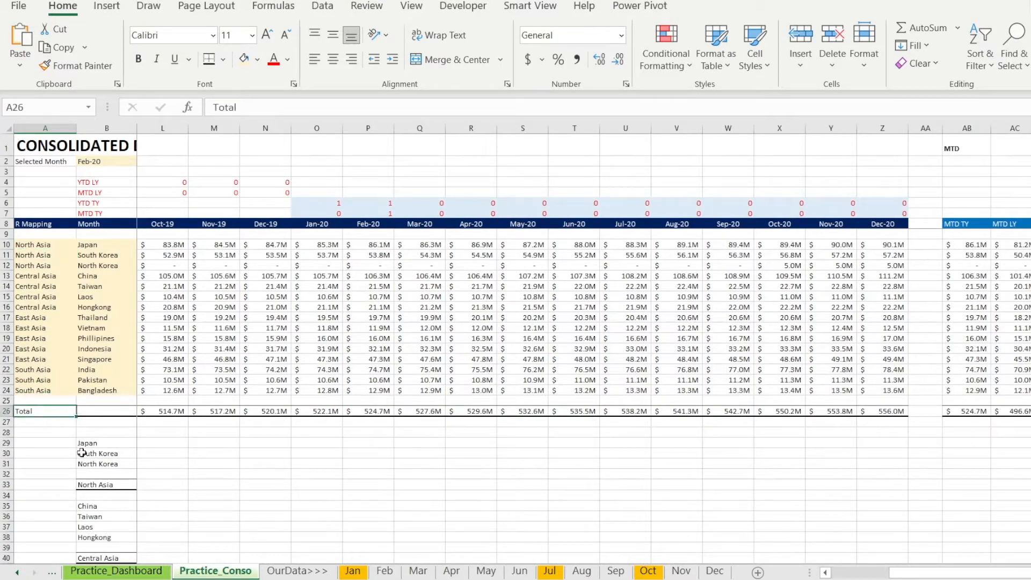
pyautogui.click(135, 571)
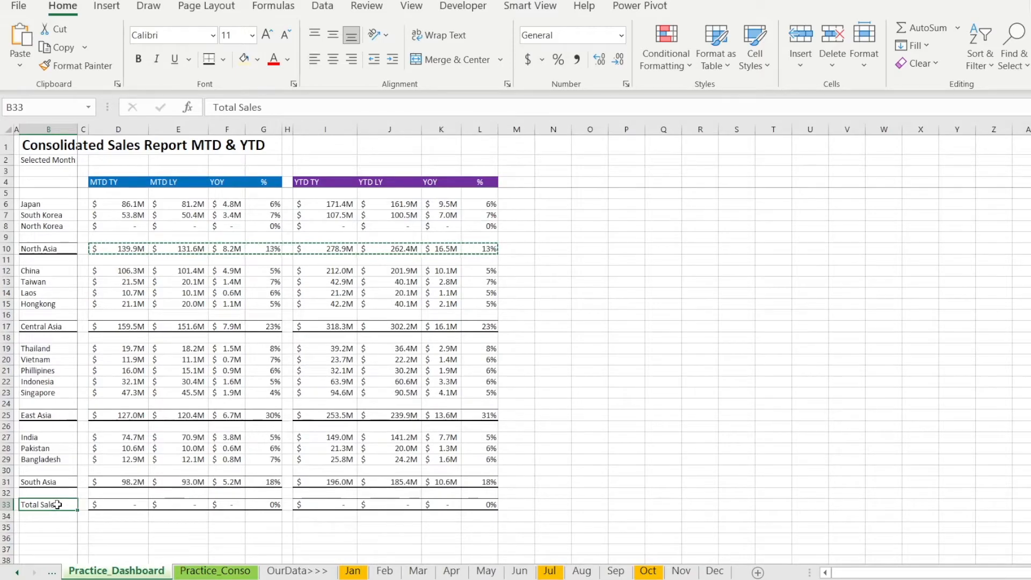
pyautogui.write('Total')
pyautogui.press('Return')
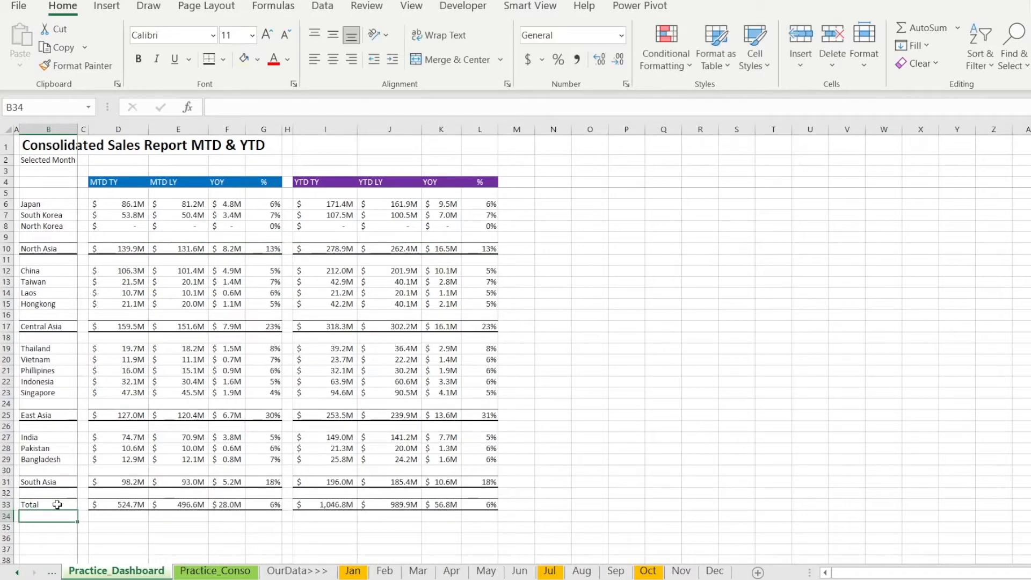
# Step: In D34, sum the four regional MTD TY subtotals with =SUM(D31,D25,D17,D10) and label B34 Check
pyautogui.click(114, 248)
pyautogui.keyDown('ctrl'); pyautogui.click(124, 328); pyautogui.keyUp('ctrl')
pyautogui.keyDown('ctrl'); pyautogui.click(130, 415); pyautogui.keyUp('ctrl')
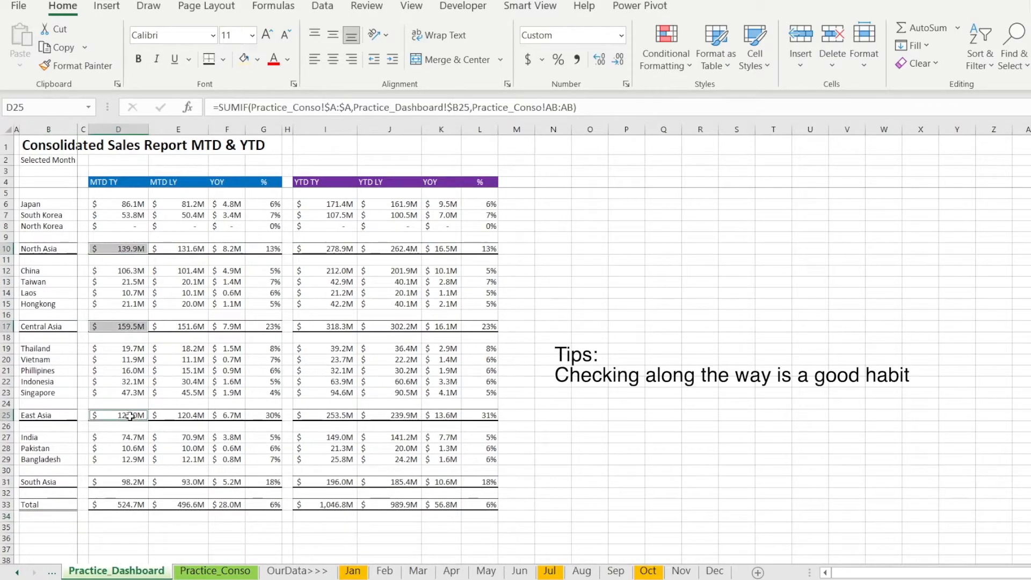
pyautogui.keyDown('ctrl'); pyautogui.click(121, 480); pyautogui.keyUp('ctrl')
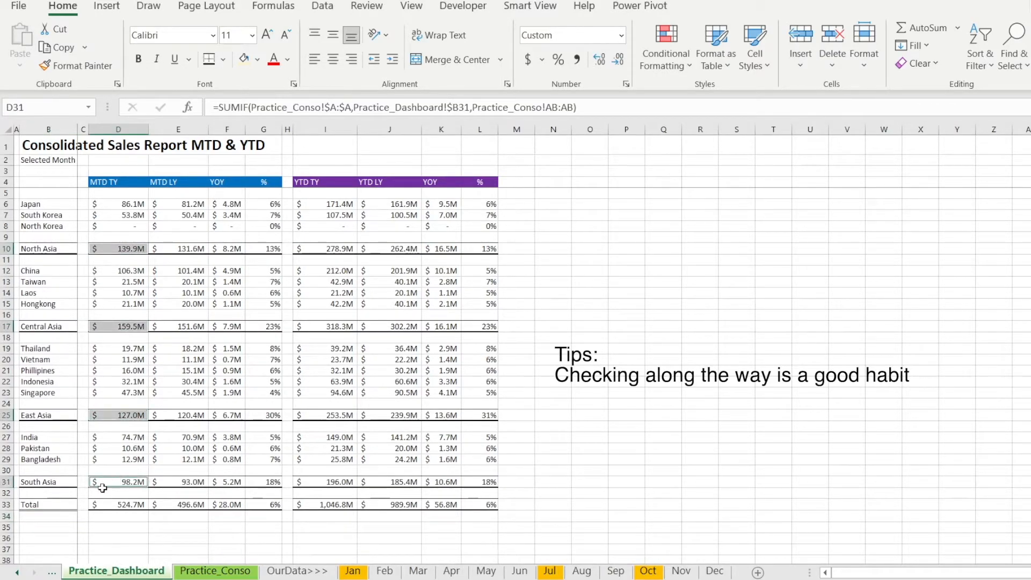
pyautogui.click(128, 518)
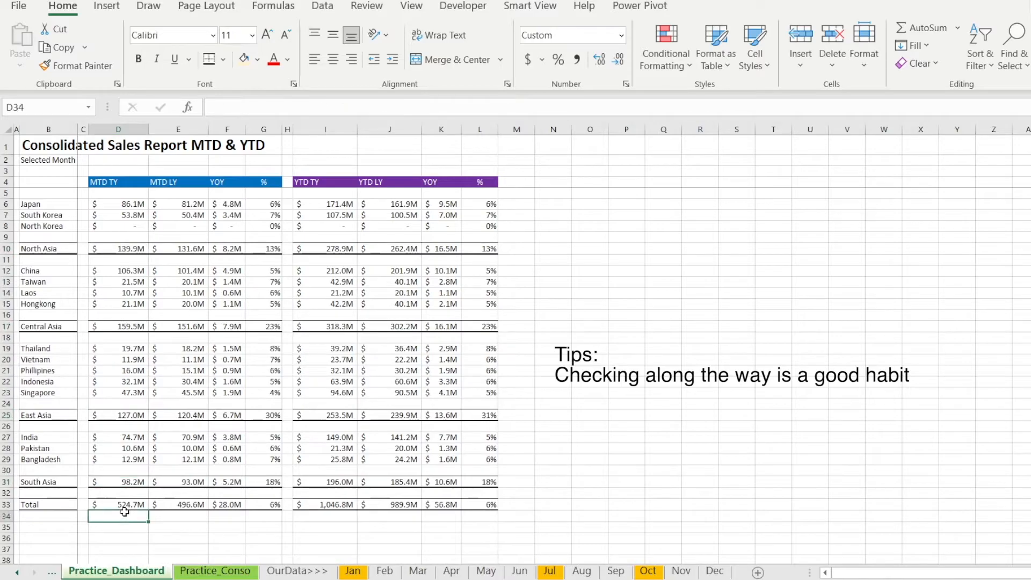
pyautogui.write('=sum(')
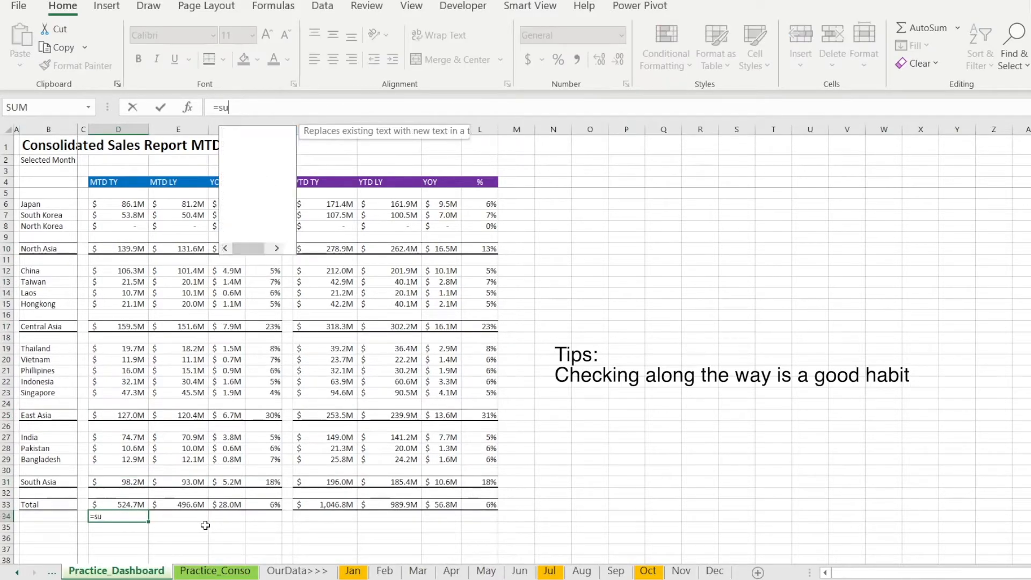
pyautogui.click(121, 479)
pyautogui.write(',')
pyautogui.click(123, 417)
pyautogui.write(',')
pyautogui.click(120, 328)
pyautogui.write(',')
pyautogui.click(123, 249)
pyautogui.press('Return')
pyautogui.press('Up')
pyautogui.press('Left')
pyautogui.press('Left')
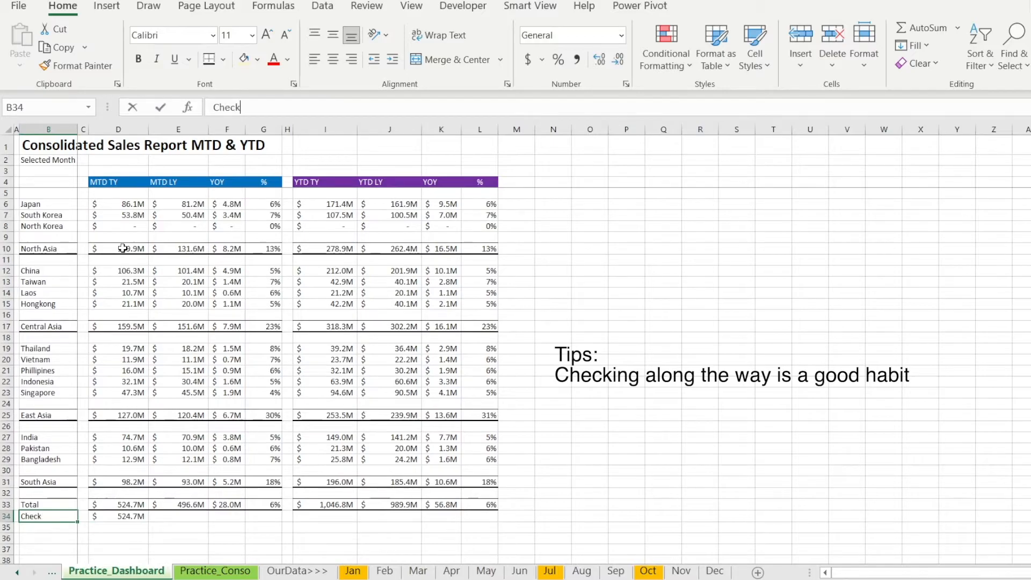
pyautogui.press('Tab')
# Step: Copy the check sum from D34 to E34:F34 and I34:K34
pyautogui.press('Tab')
pyautogui.hotkey('ctrl', 'c')
pyautogui.press('Right')
pyautogui.hotkey('ctrl', 'v')
pyautogui.press('Right')
pyautogui.hotkey('ctrl', 'v')
pyautogui.press('Right')
pyautogui.press('Right')
pyautogui.press('Right')
pyautogui.hotkey('shift', 'Right')
pyautogui.hotkey('shift', 'Right')
pyautogui.hotkey('ctrl', 'v')
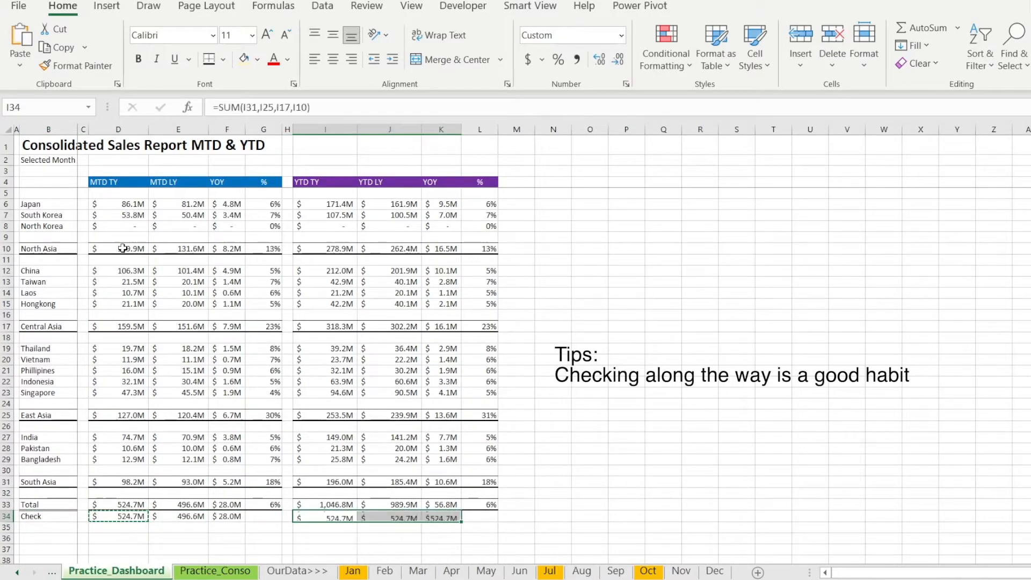
# Step: In D35, subtract the check sum from the reported total with =D33-D34
pyautogui.press('Left')
pyautogui.press('Left')
pyautogui.press('Left')
pyautogui.press('Left')
pyautogui.press('Left')
pyautogui.press('Down')
pyautogui.write('=')
pyautogui.press('Up')
pyautogui.press('Up')
pyautogui.write('-')
pyautogui.press('Up')
pyautogui.hotkey('ctrl', 'Return')
# Step: Copy the difference formula from D35 to E35:F35 and I35:K35
pyautogui.hotkey('ctrl', 'c')
pyautogui.hotkey('shift', 'Right')
pyautogui.hotkey('shift', 'Right')
pyautogui.hotkey('ctrl', 'v')
pyautogui.press('Right')
pyautogui.press('Right')
pyautogui.press('Left')
pyautogui.press('Left')
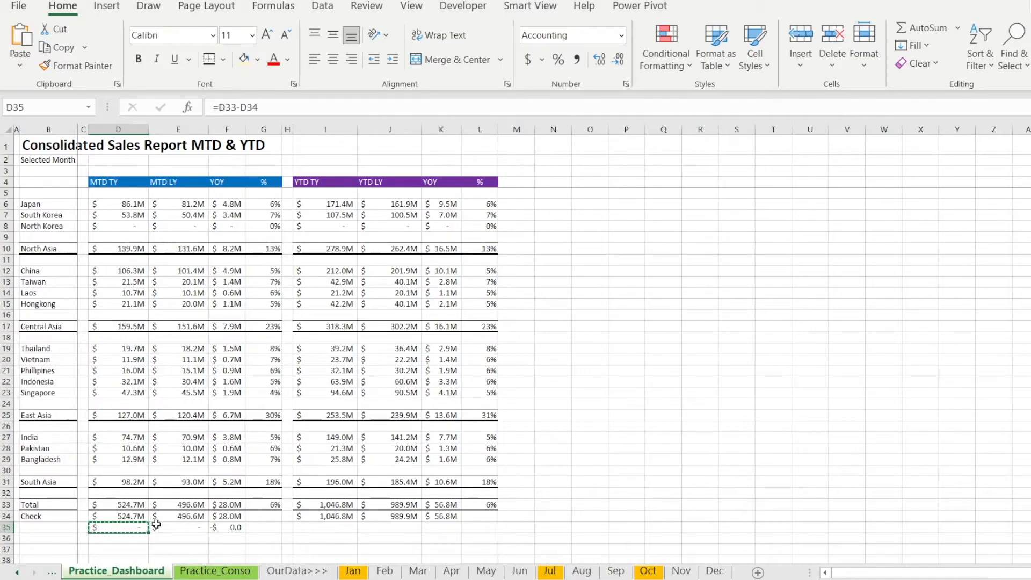
pyautogui.hotkey('shift', 'Right')
pyautogui.hotkey('shift', 'Right')
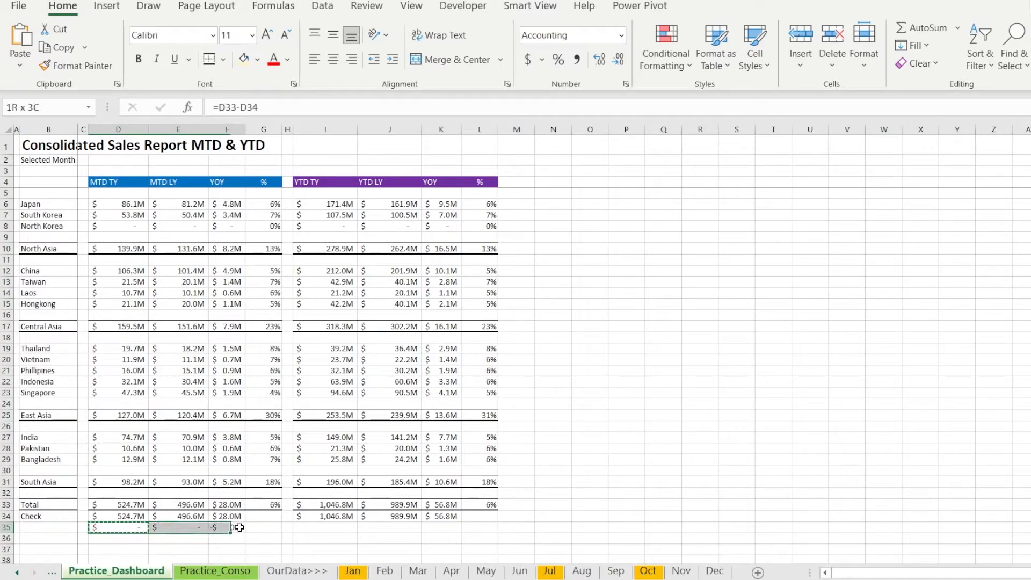
pyautogui.hotkey('ctrl', 'c')
pyautogui.press('Right')
pyautogui.press('Right')
pyautogui.press('Right')
pyautogui.press('Right')
pyautogui.press('Right')
pyautogui.hotkey('shift', 'Right')
pyautogui.hotkey('shift', 'Right')
pyautogui.hotkey('ctrl', 'v')
# Step: In D36, enter an IF test on D35 that returns "OK" when it equals 0 and "ERROR" otherwise
pyautogui.click(101, 538)
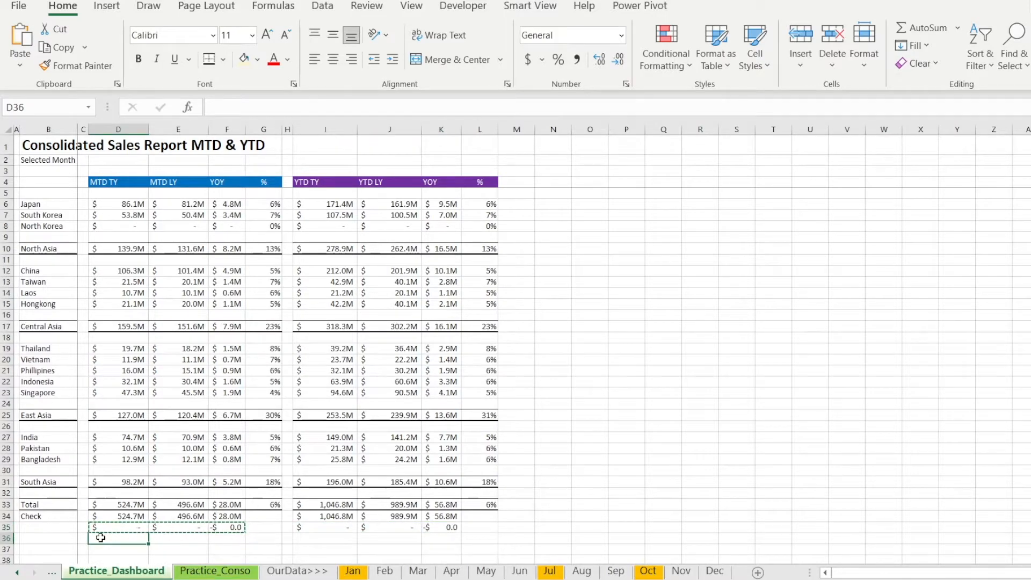
pyautogui.write('=if(')
pyautogui.press('Up')
pyautogui.write('=0,')
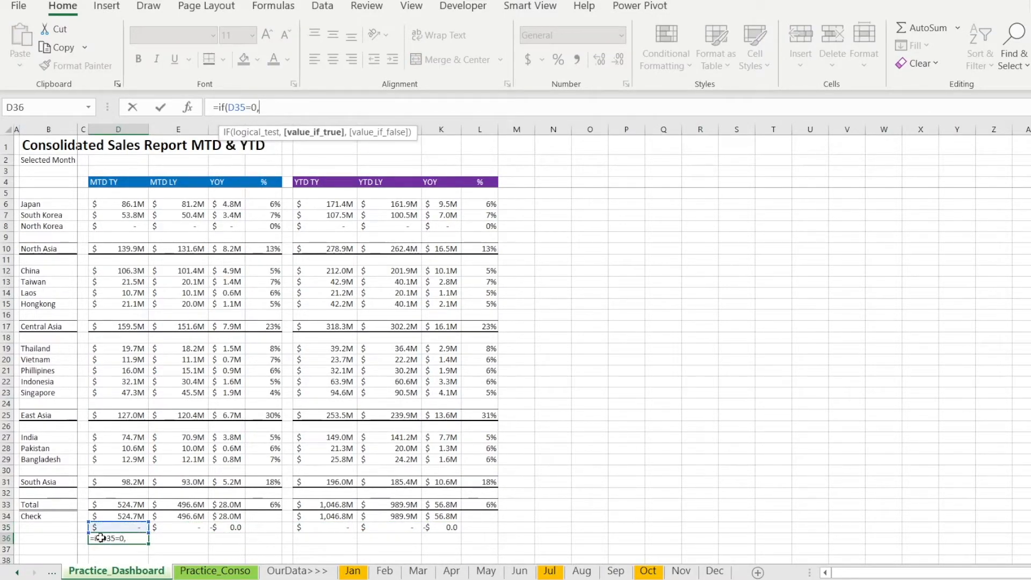
pyautogui.write('"OK","ER')
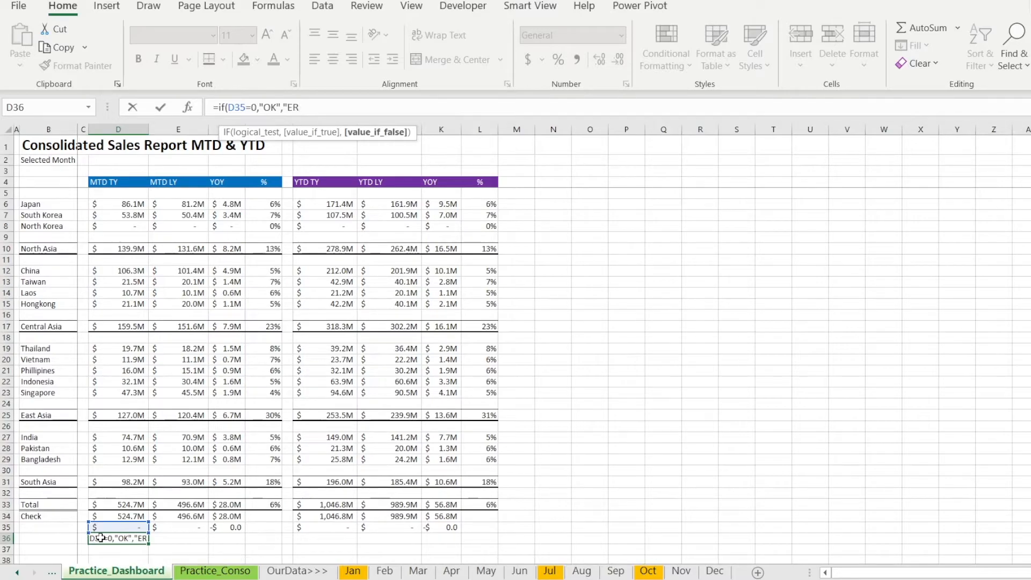
pyautogui.write('ROR""')
pyautogui.press('BackSpace')
pyautogui.write(')')
pyautogui.press('Return')
# Step: Copy the IF test from D36 to E36:F36, and clear the MTD YOY check cells F35:F36
pyautogui.press('Up')
pyautogui.hotkey('ctrl', 'c')
pyautogui.hotkey('shift', 'Right')
pyautogui.hotkey('shift', 'Right')
pyautogui.hotkey('ctrl', 'v')
pyautogui.press('Right')
pyautogui.press('Right')
pyautogui.hotkey('shift', 'Up')
pyautogui.press('Delete')
# Step: Copy the tests in D36:E36 to I36:J36 for the YTD columns and clear the YOY difference in K35
pyautogui.press('Left')
pyautogui.press('Left')
pyautogui.hotkey('shift', 'Right')
pyautogui.hotkey('ctrl', 'c')
pyautogui.press('Right')
pyautogui.press('Right')
pyautogui.press('Right')
pyautogui.press('Right')
pyautogui.press('Right')
pyautogui.hotkey('ctrl', 'v')
pyautogui.press('Right')
pyautogui.press('Right')
pyautogui.press('Up')
pyautogui.press('Delete')
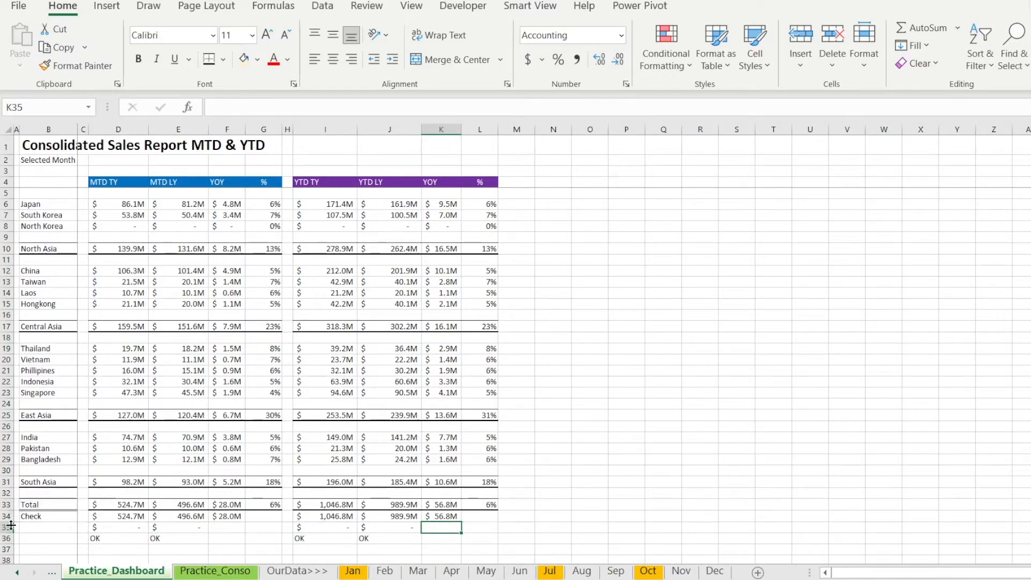
# Step: Apply a red font to check rows 34:36 and group those rows
pyautogui.moveTo(6, 517); pyautogui.dragTo(9, 541)
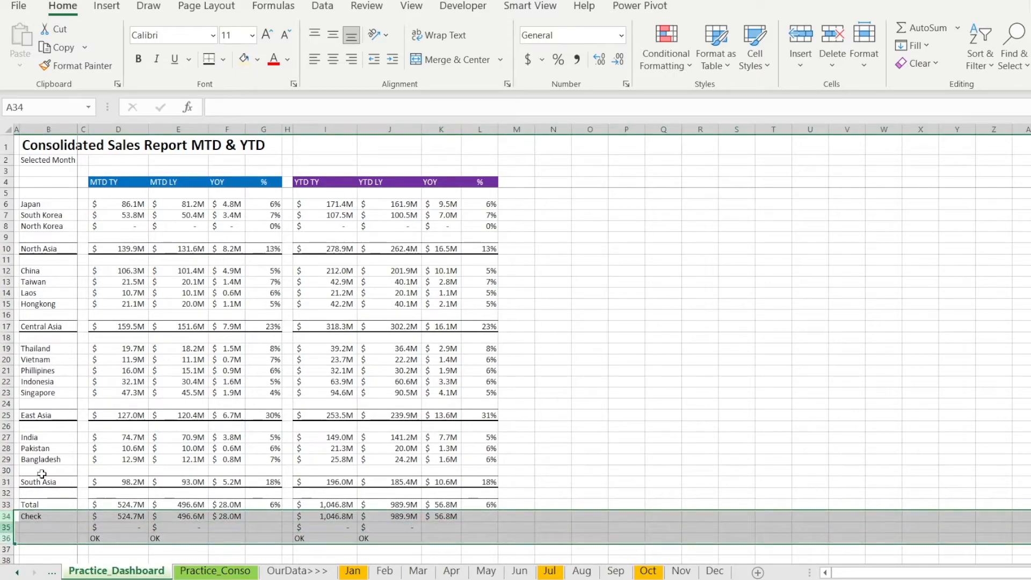
pyautogui.click(274, 59)
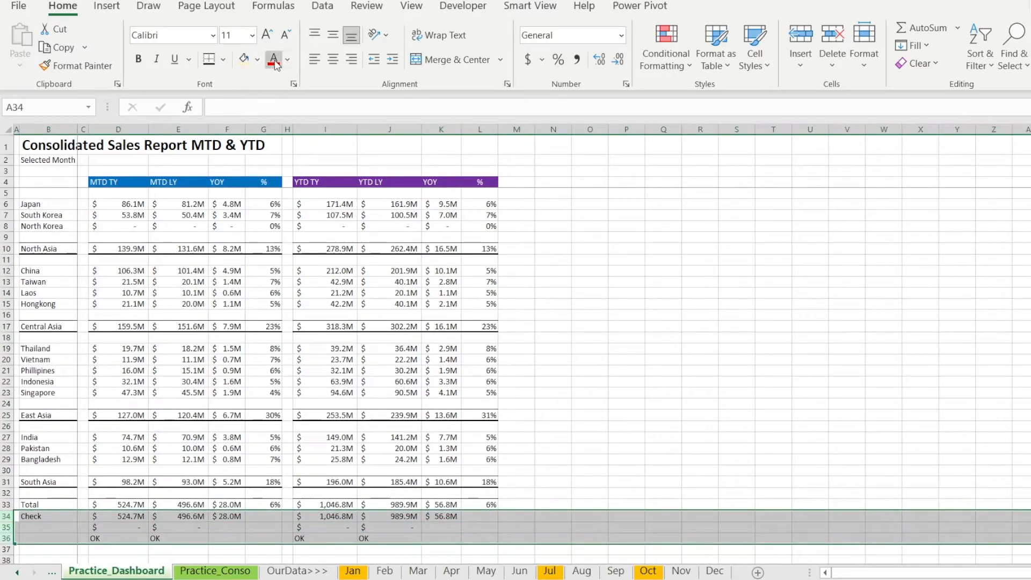
pyautogui.click(322, 7)
pyautogui.click(934, 28)
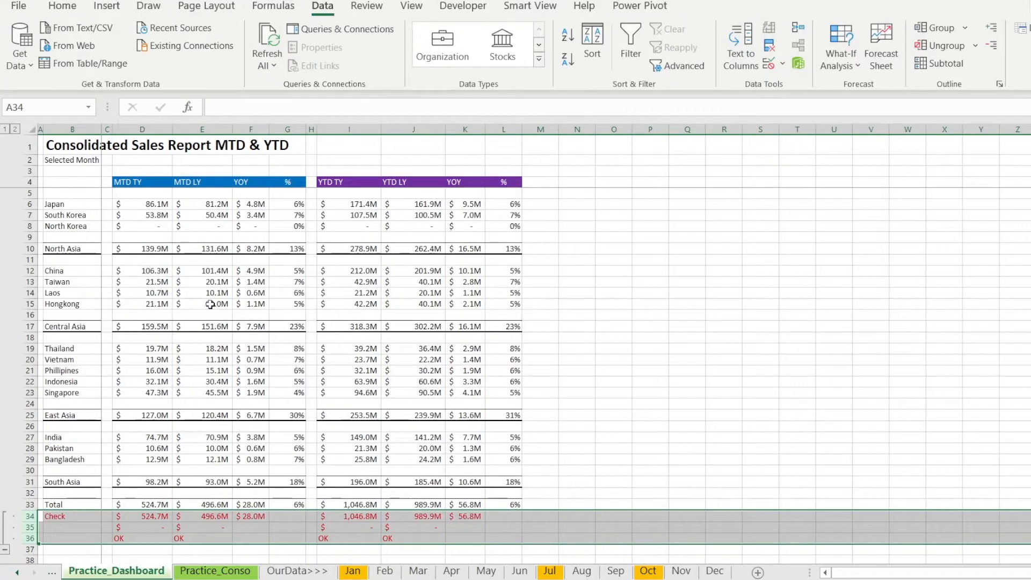
# Step: Collapse the grouped check rows 34:36 below the Total row
pyautogui.click(5, 550)
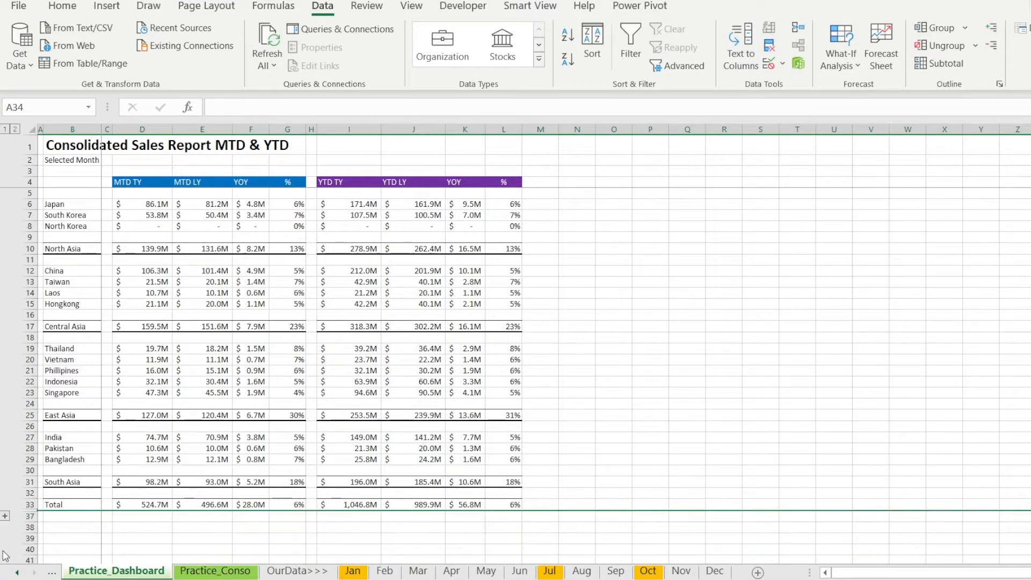
pyautogui.click(64, 532)
pyautogui.click(4, 516)
pyautogui.moveTo(20, 517); pyautogui.dragTo(20, 538)
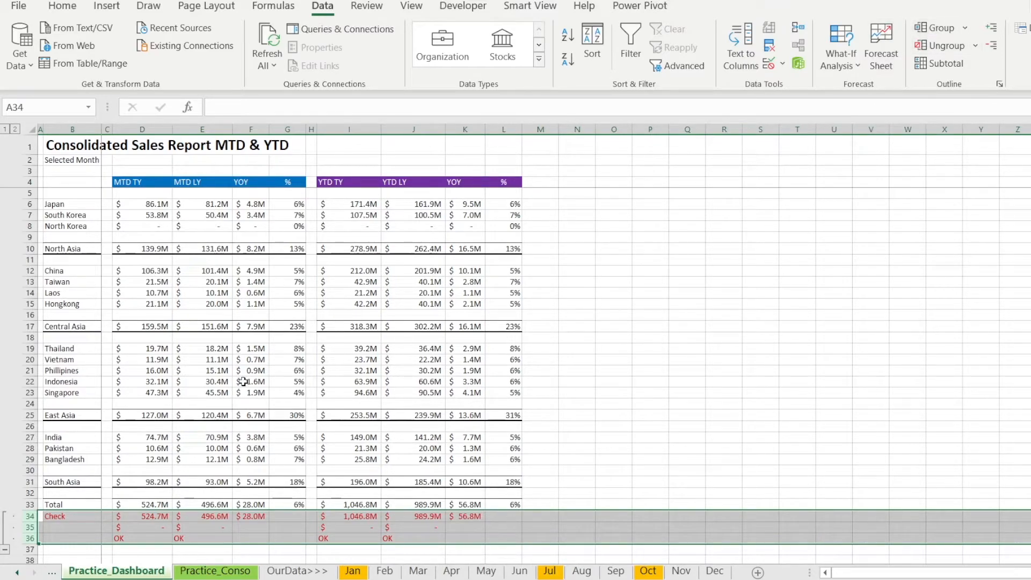
pyautogui.click(5, 550)
pyautogui.click(64, 505)
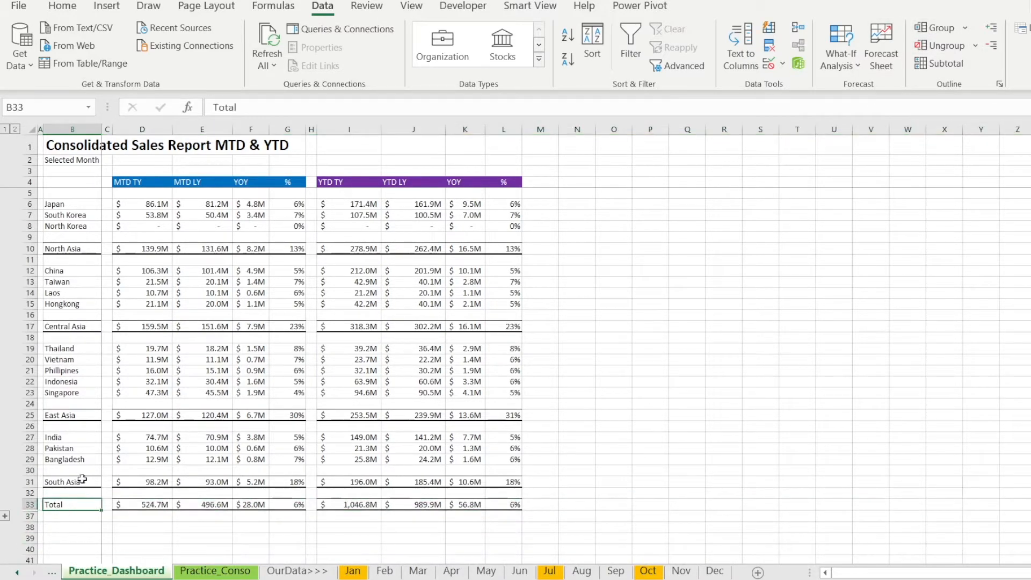
# Step: Apply a light-orange input fill to cell D2 beside the Selected Month label
pyautogui.click(211, 352)
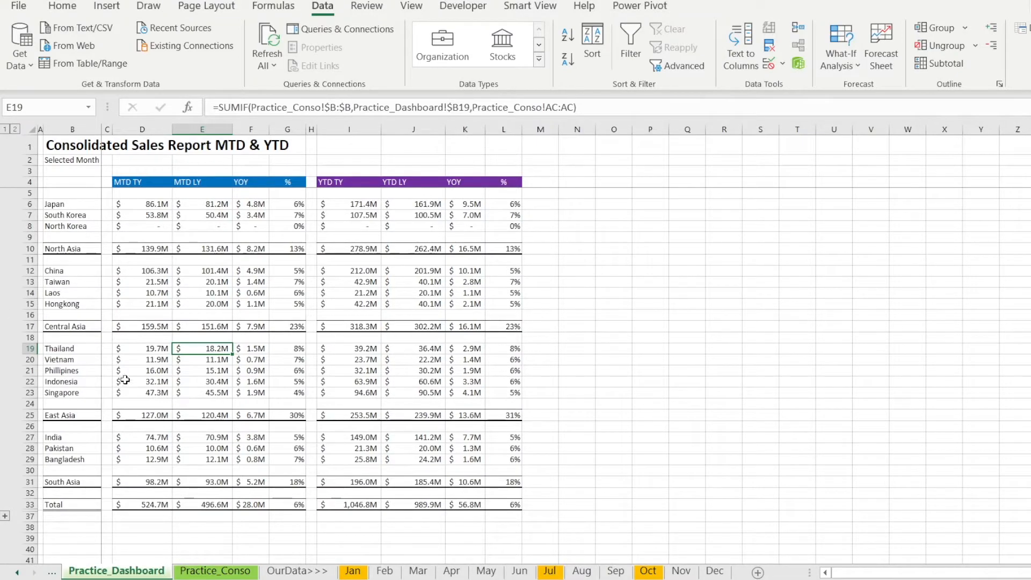
pyautogui.click(132, 160)
pyautogui.click(62, 6)
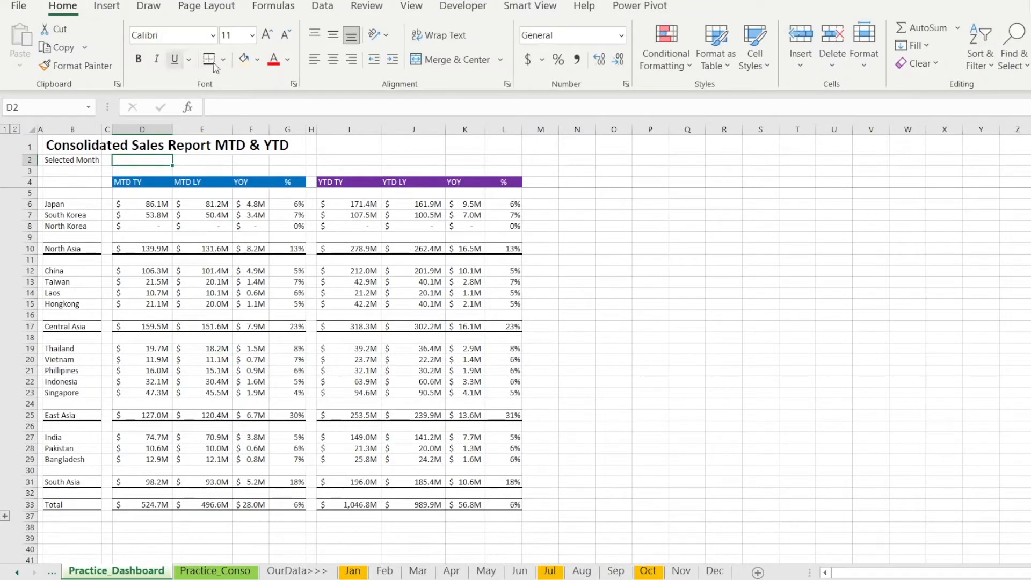
pyautogui.click(243, 59)
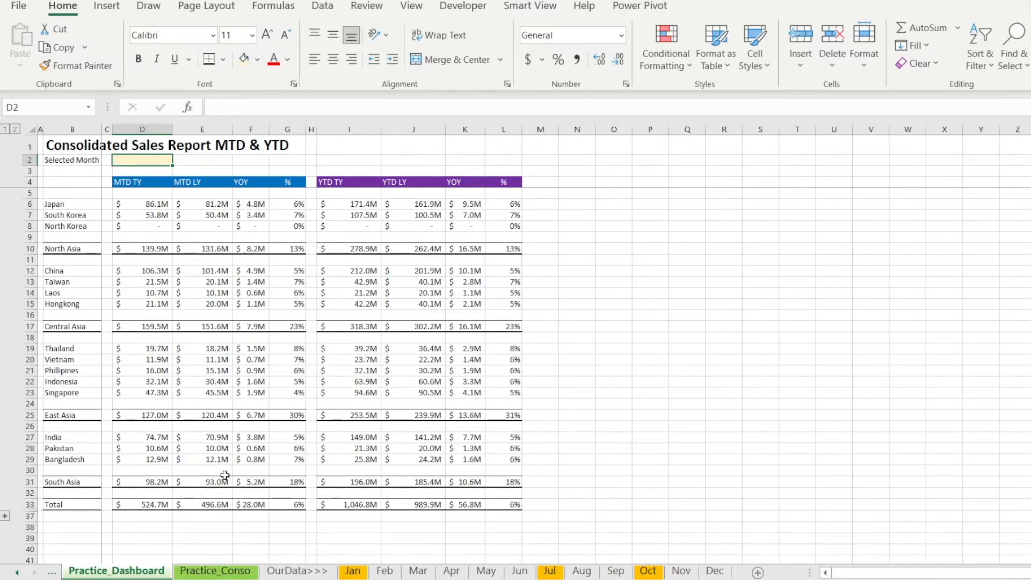
# Step: In Practice_Conso, name the Jan-20 to Dec-20 header range O8:Z8 Months
pyautogui.click(203, 573)
pyautogui.moveTo(314, 224); pyautogui.dragTo(908, 227)
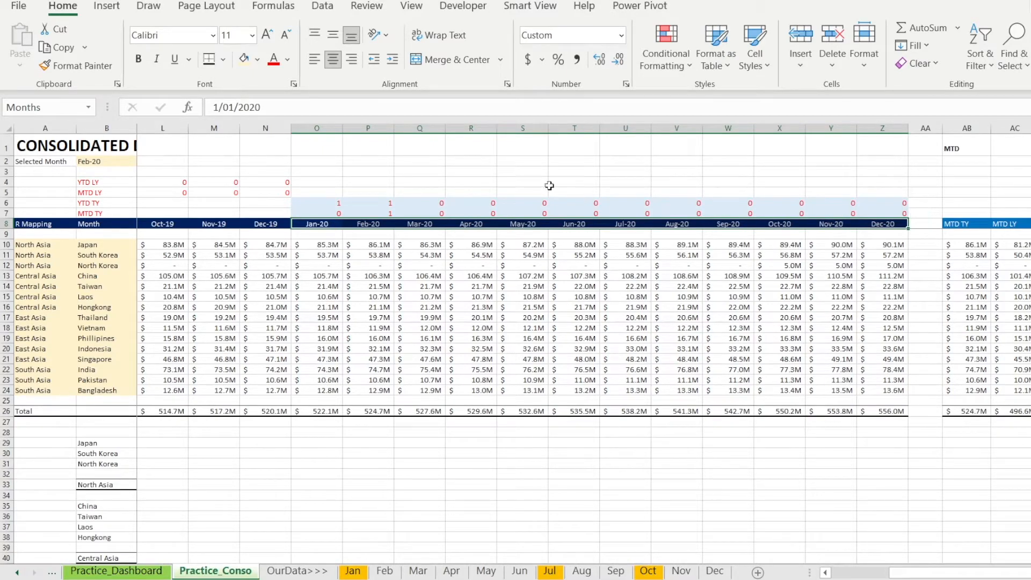
pyautogui.click(45, 108)
pyautogui.write('Months')
pyautogui.press('Return')
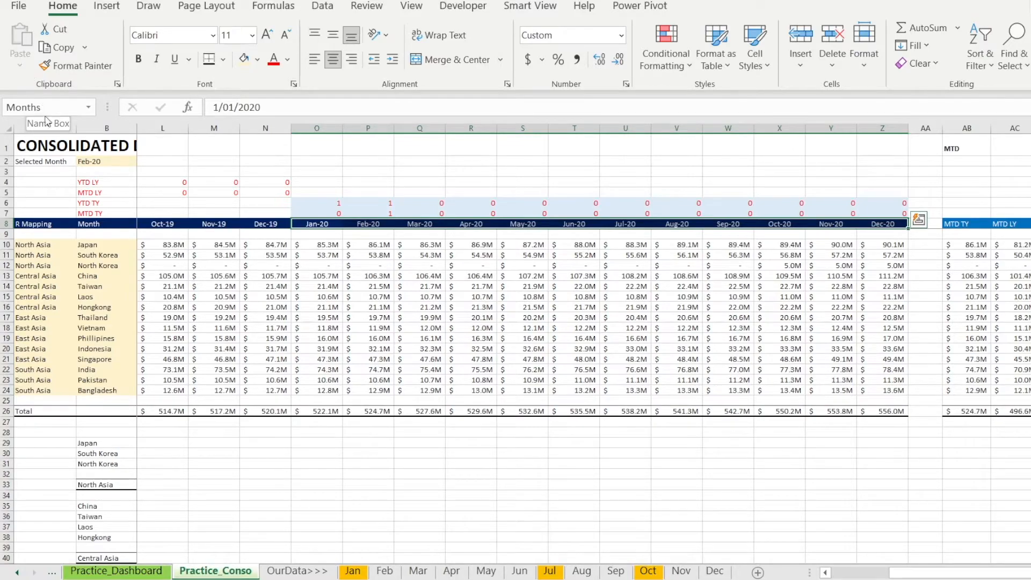
# Step: Add List data validation with the source =Months to Selected Month cell D2 in Practice_Dashboard
pyautogui.click(116, 571)
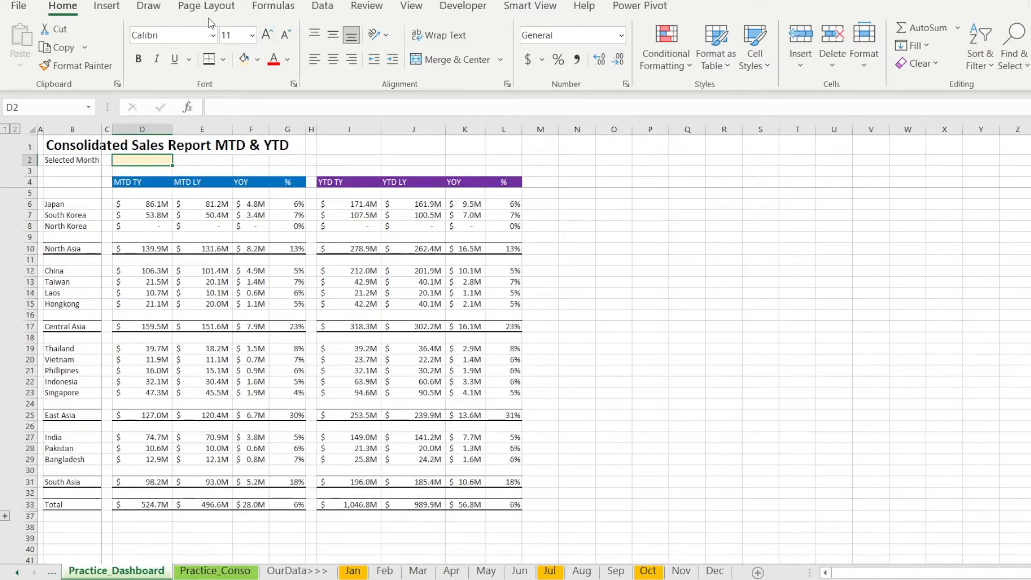
pyautogui.click(321, 6)
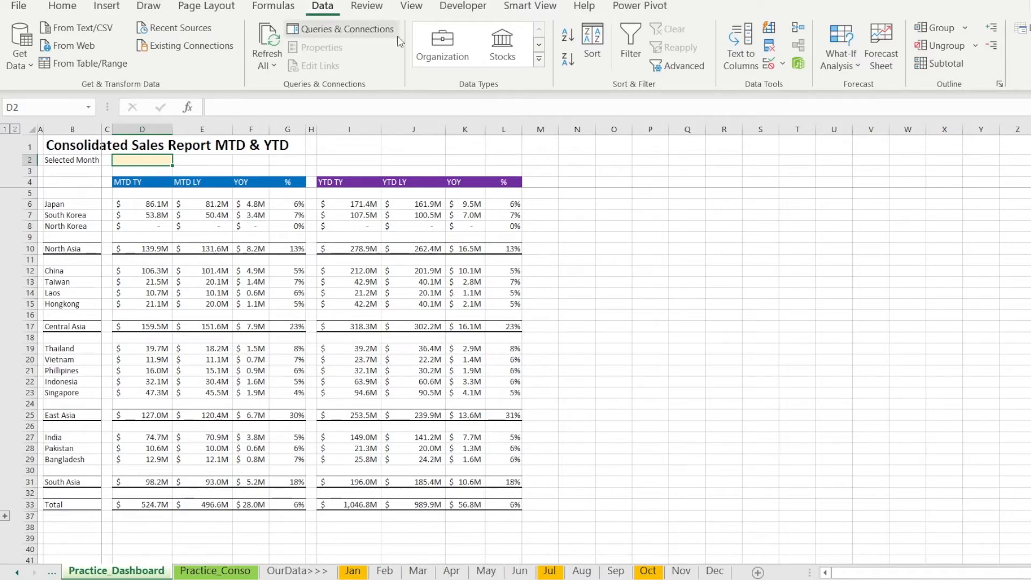
pyautogui.click(774, 69)
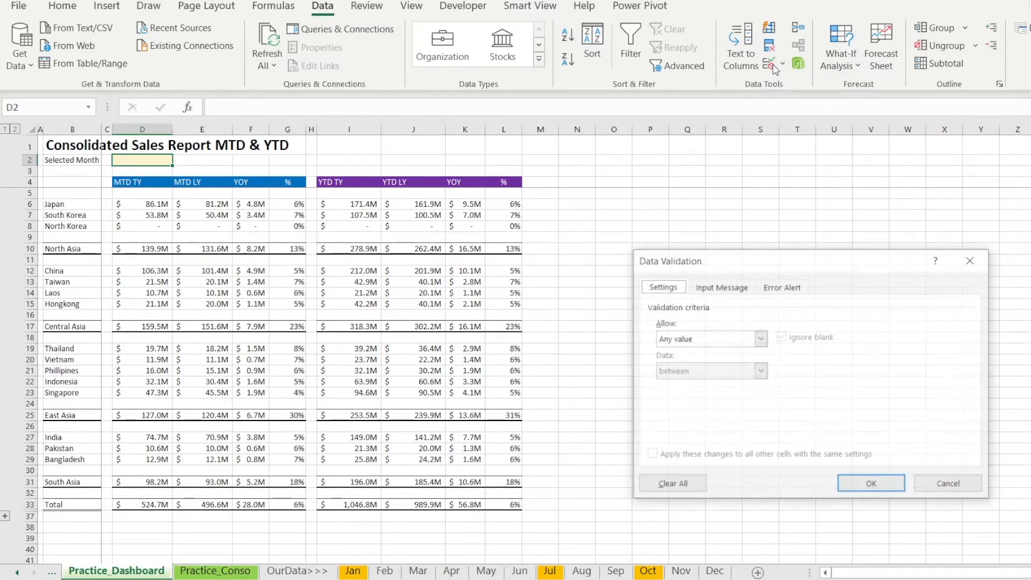
pyautogui.click(762, 338)
pyautogui.click(679, 384)
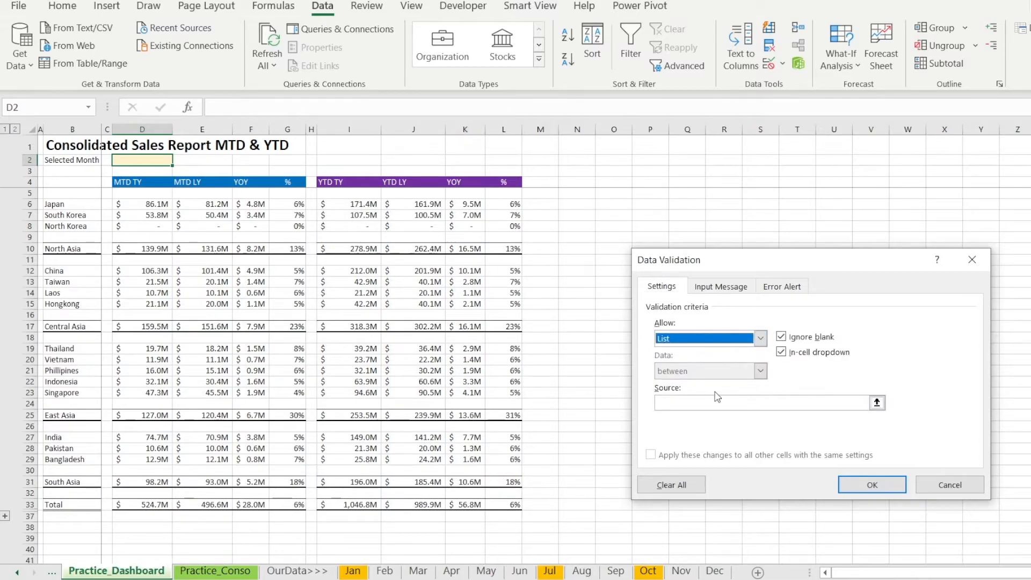
pyautogui.click(680, 403)
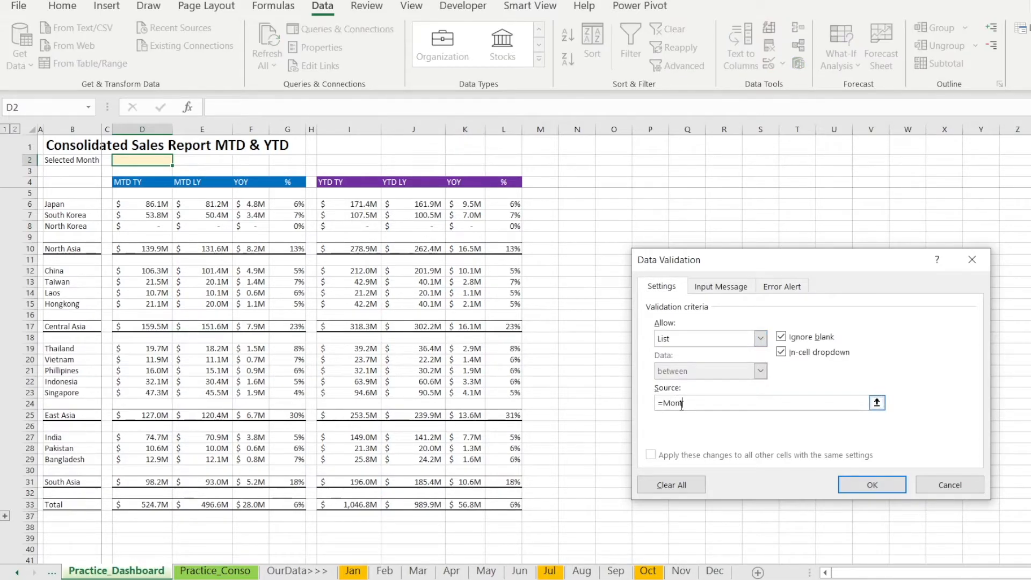
pyautogui.click(869, 484)
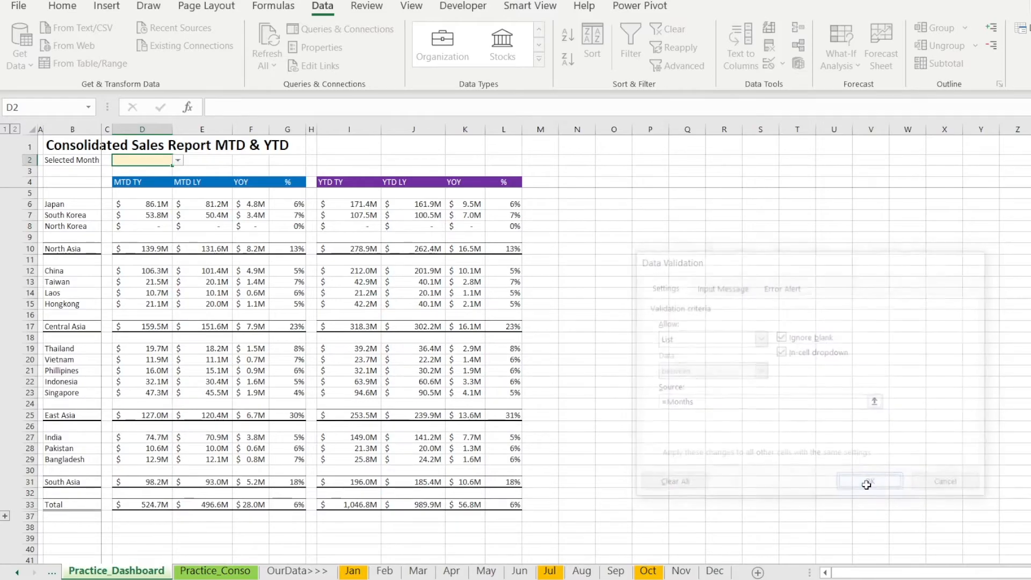
# Step: Choose Jan-20 in Selected Month cell D2 and format the cell with the custom date format mmm-yy
pyautogui.click(178, 162)
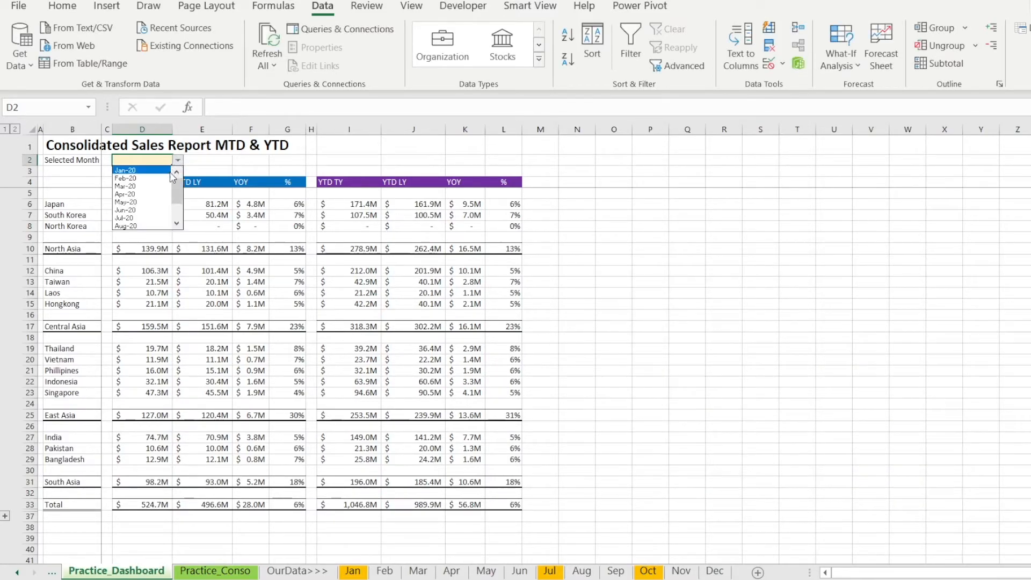
pyautogui.click(145, 170)
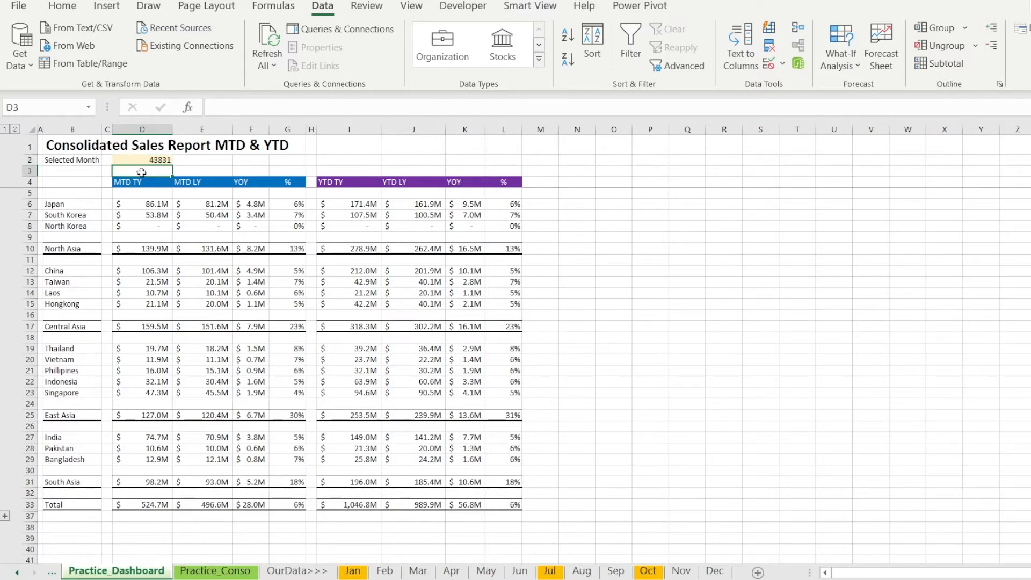
pyautogui.rightClick(143, 163)
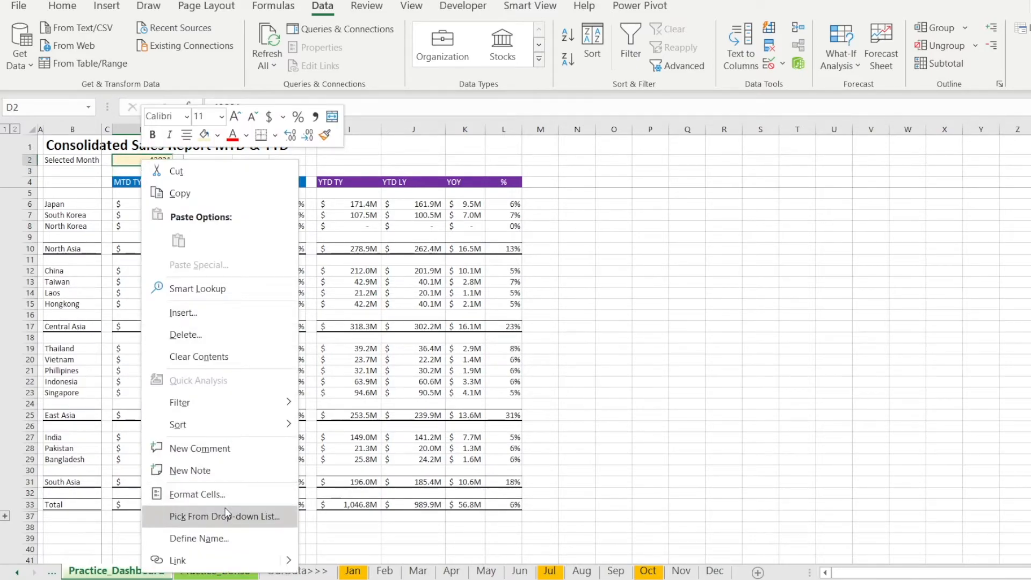
pyautogui.click(197, 494)
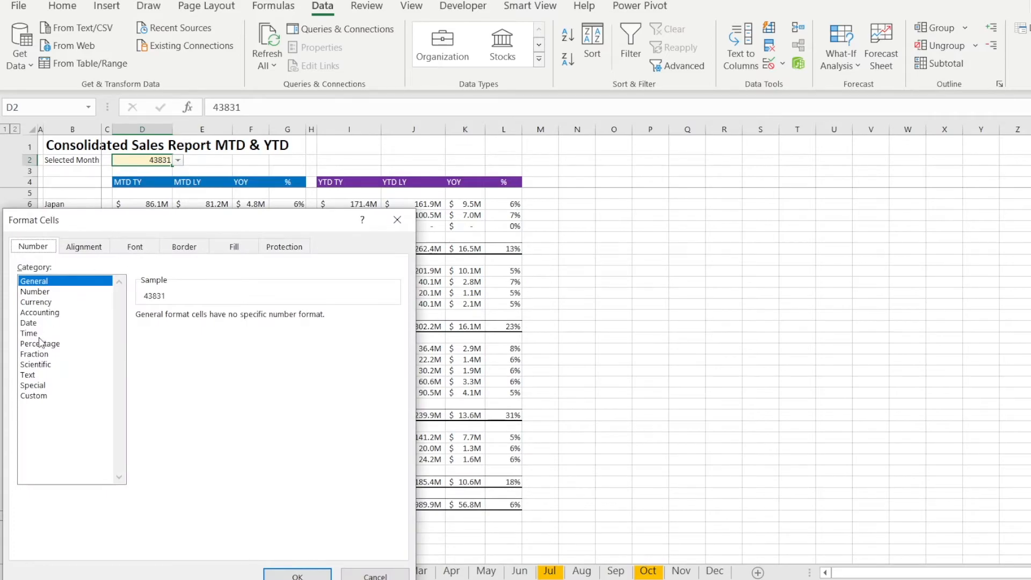
pyautogui.click(32, 322)
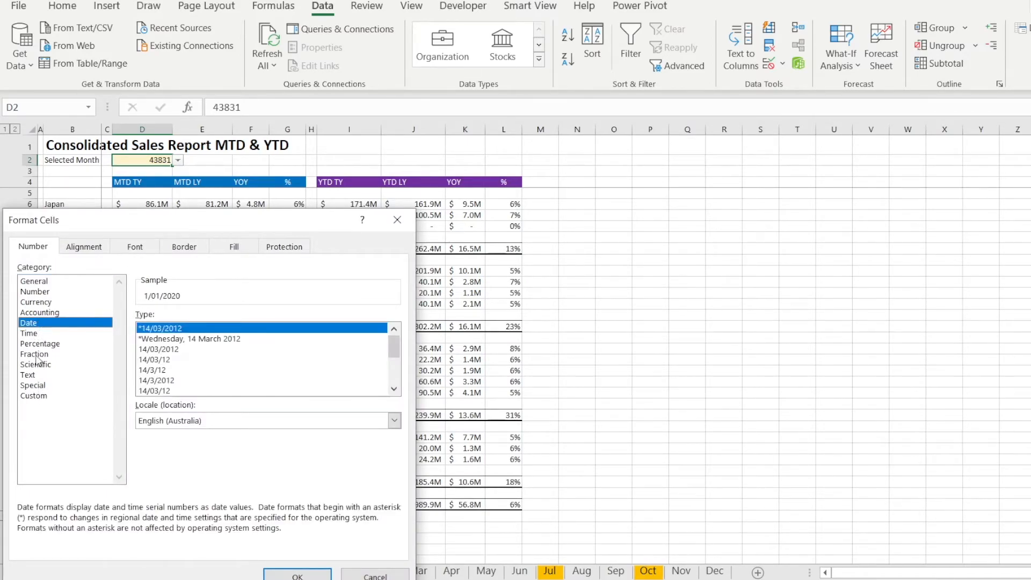
pyautogui.click(33, 396)
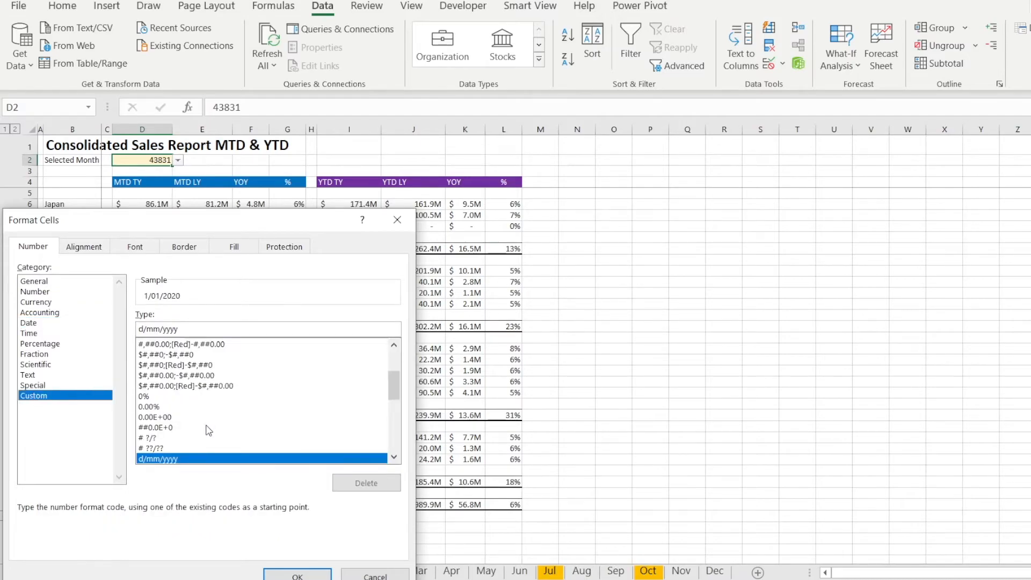
pyautogui.moveTo(394, 378)
pyautogui.mouseDown()
pyautogui.moveTo(391, 423)
pyautogui.moveTo(386, 395)
pyautogui.mouseUp()
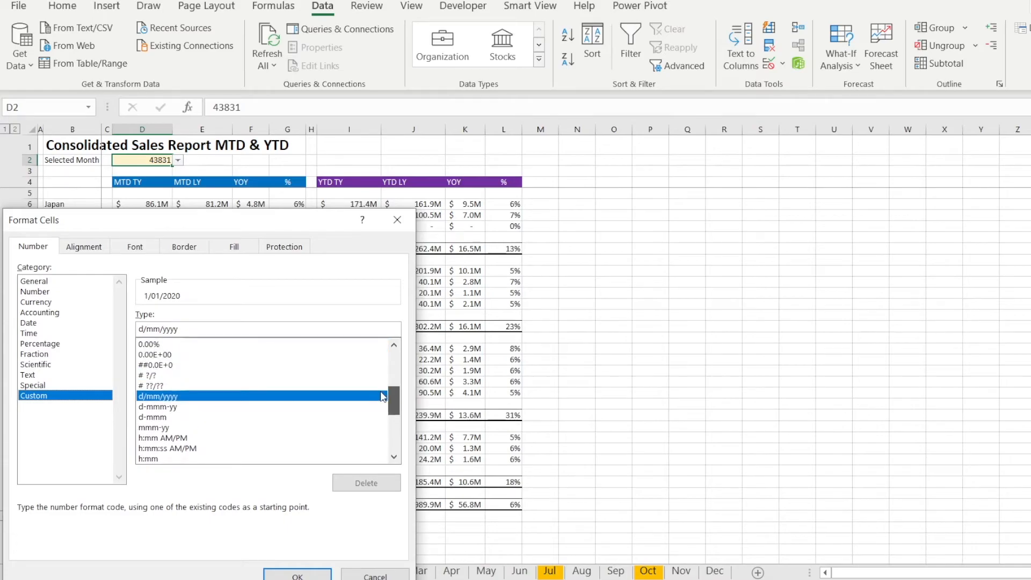
pyautogui.click(161, 428)
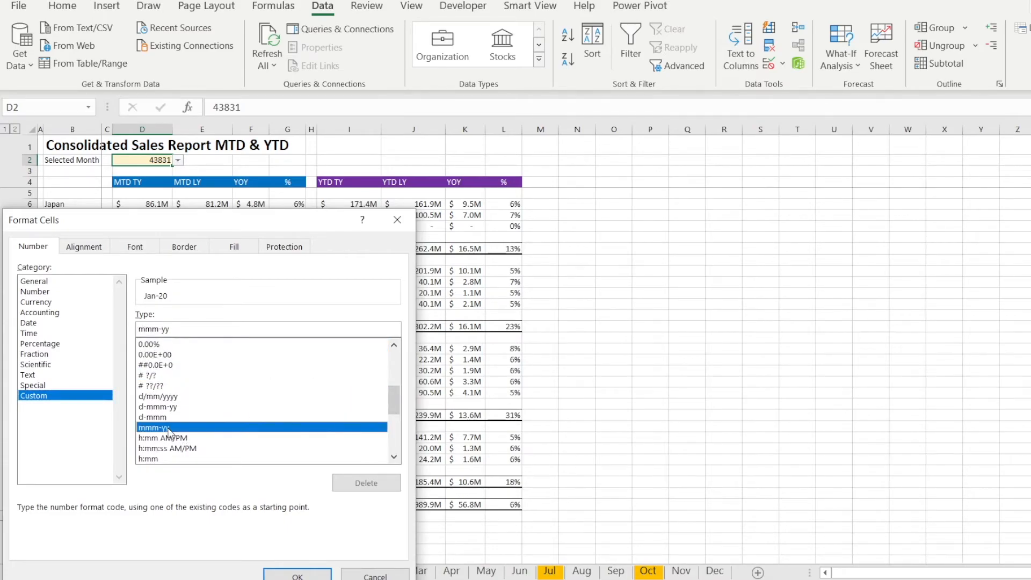
pyautogui.click(297, 575)
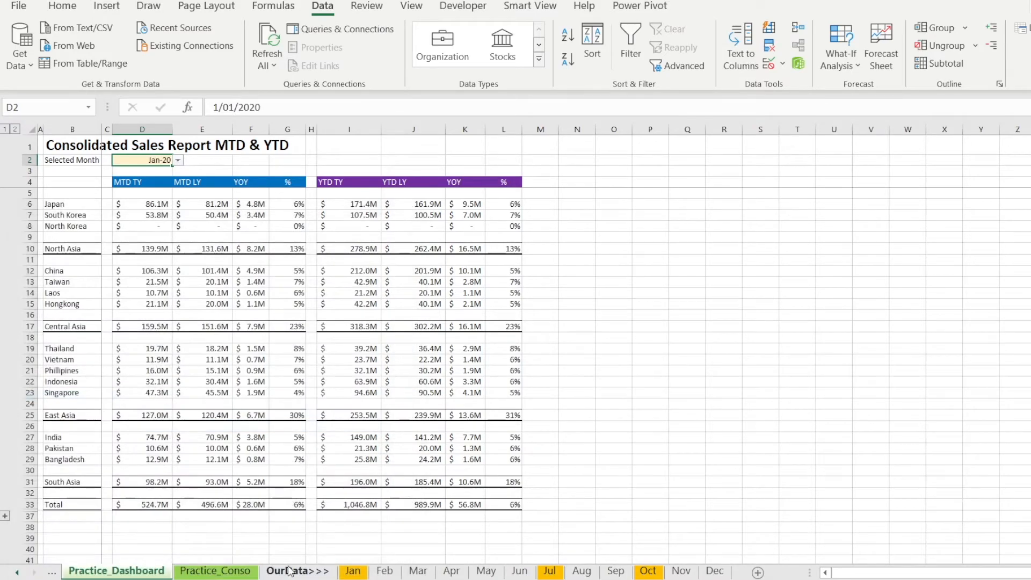
# Step: Try the month selector in D2 of Practice_Dashboard by choosing Mar-20
pyautogui.click(178, 161)
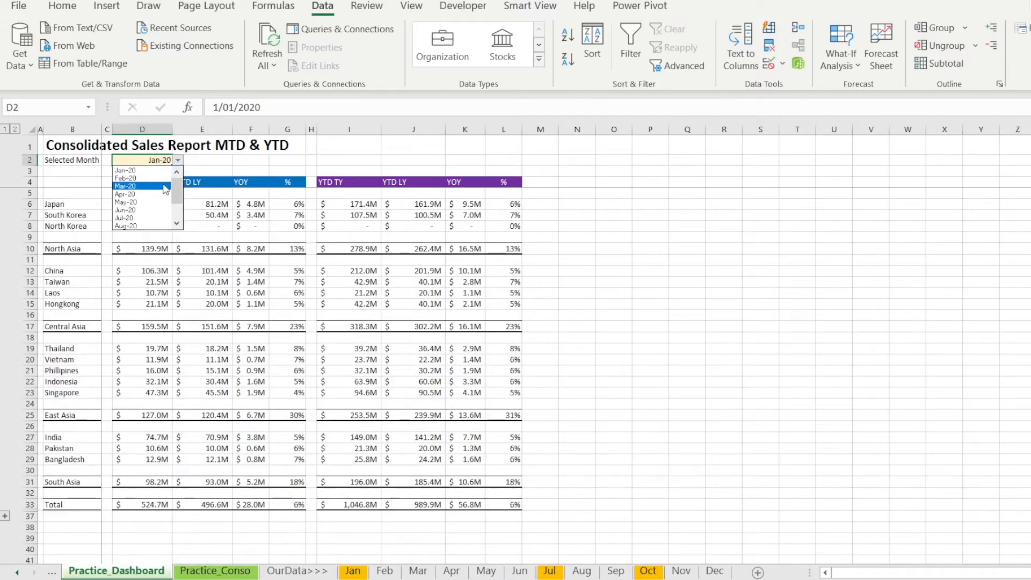
pyautogui.click(163, 184)
pyautogui.click(206, 163)
pyautogui.click(162, 161)
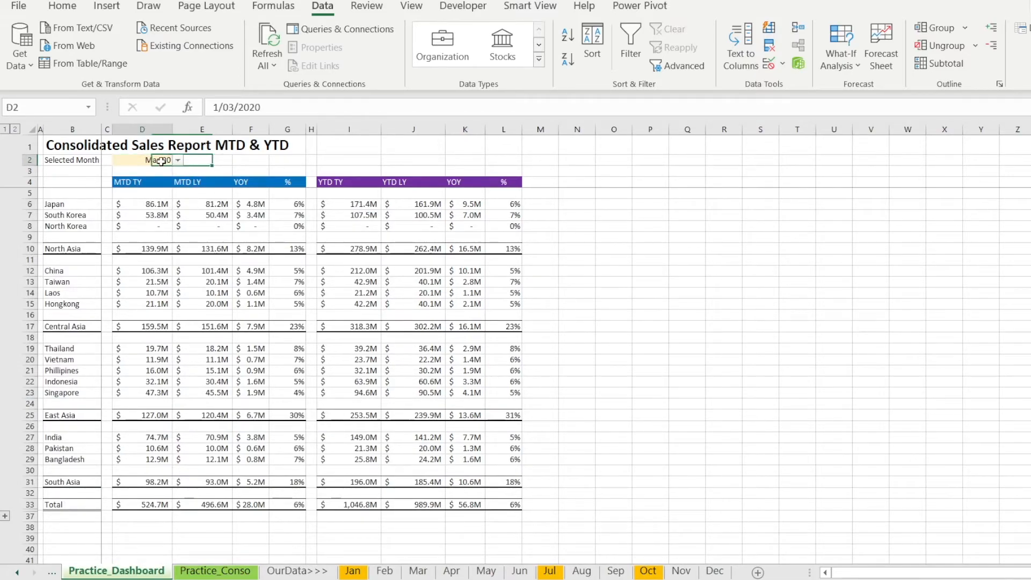
# Step: Link Selected Month cell B2 in Practice_Conso to cell D2 of Practice_Dashboard with a direct reference
pyautogui.click(204, 573)
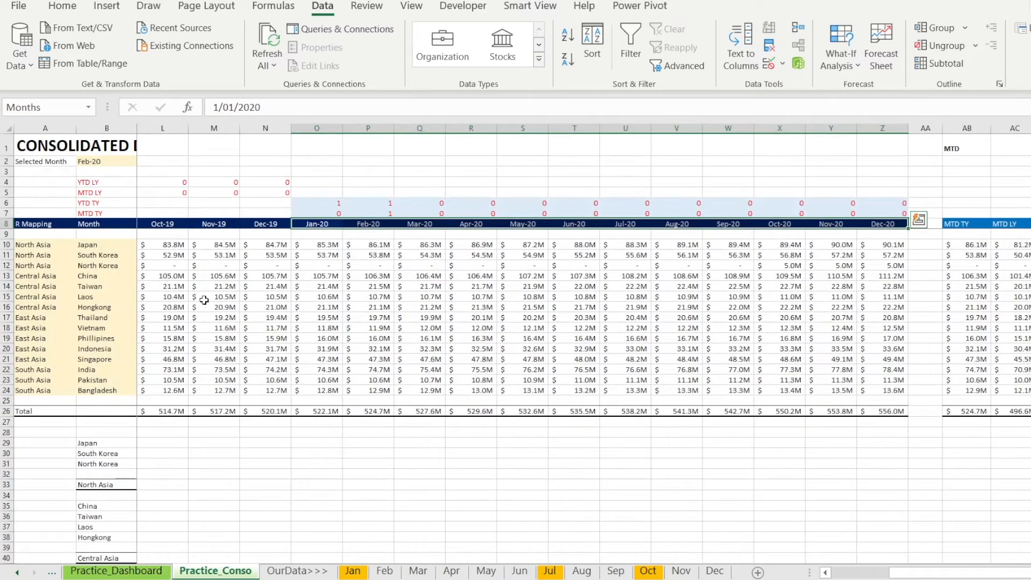
pyautogui.click(185, 265)
pyautogui.click(112, 161)
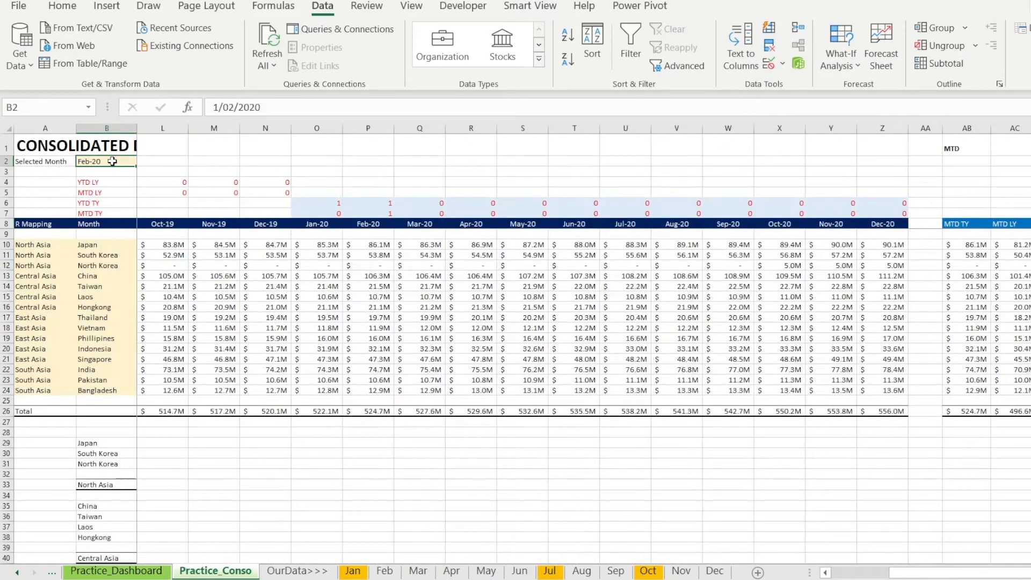
pyautogui.write('=')
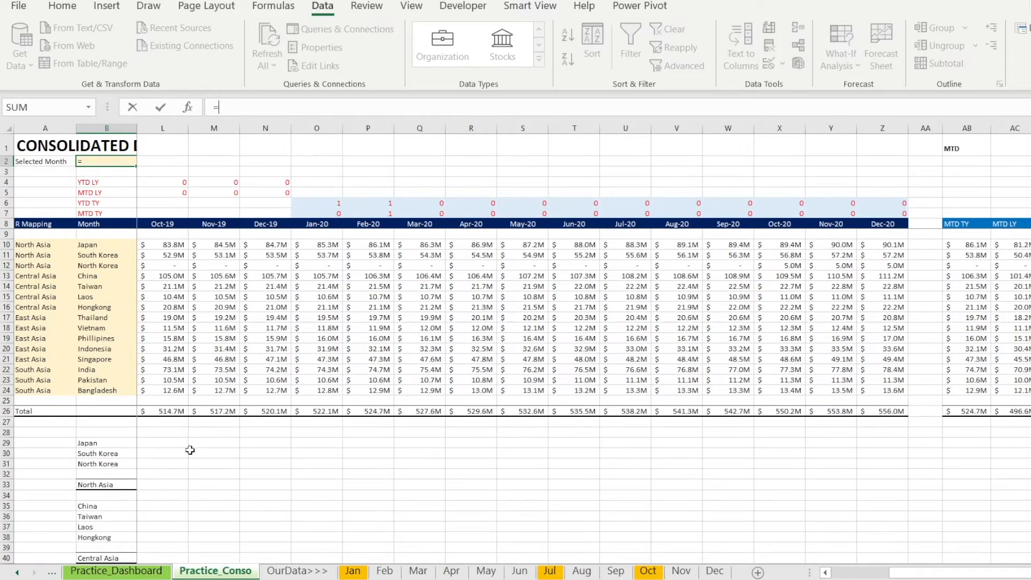
pyautogui.click(118, 573)
pyautogui.click(156, 160)
pyautogui.press('Return')
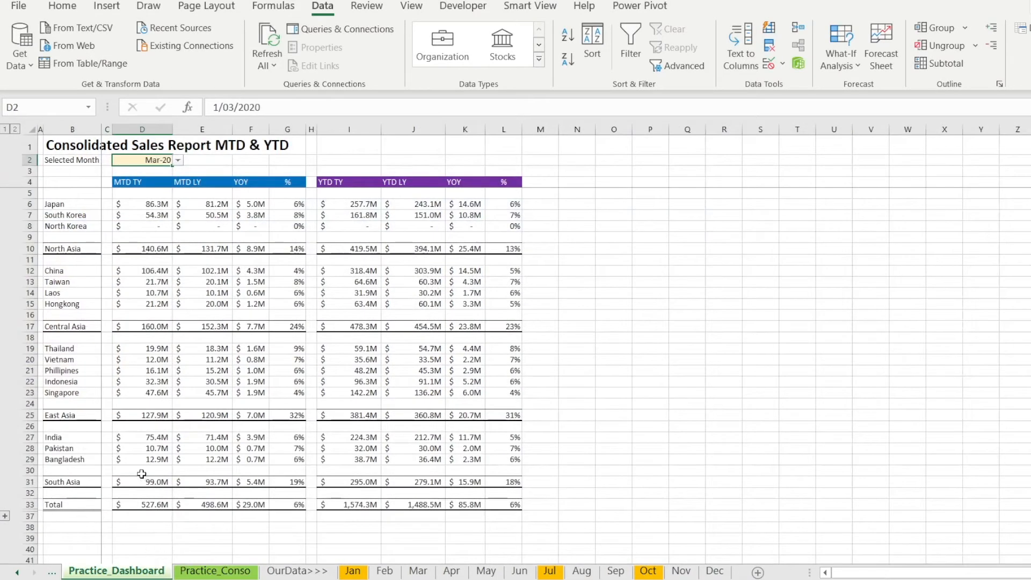
# Step: Test the linked month selector in D2 by choosing Jan-20 and then Mar-20
pyautogui.click(178, 160)
pyautogui.click(126, 170)
pyautogui.click(178, 160)
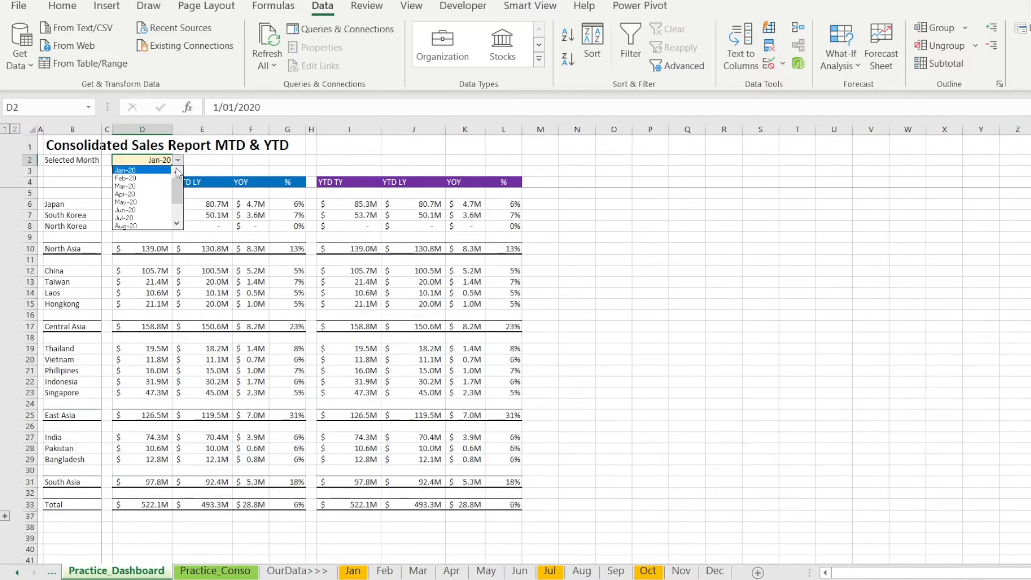
pyautogui.click(158, 186)
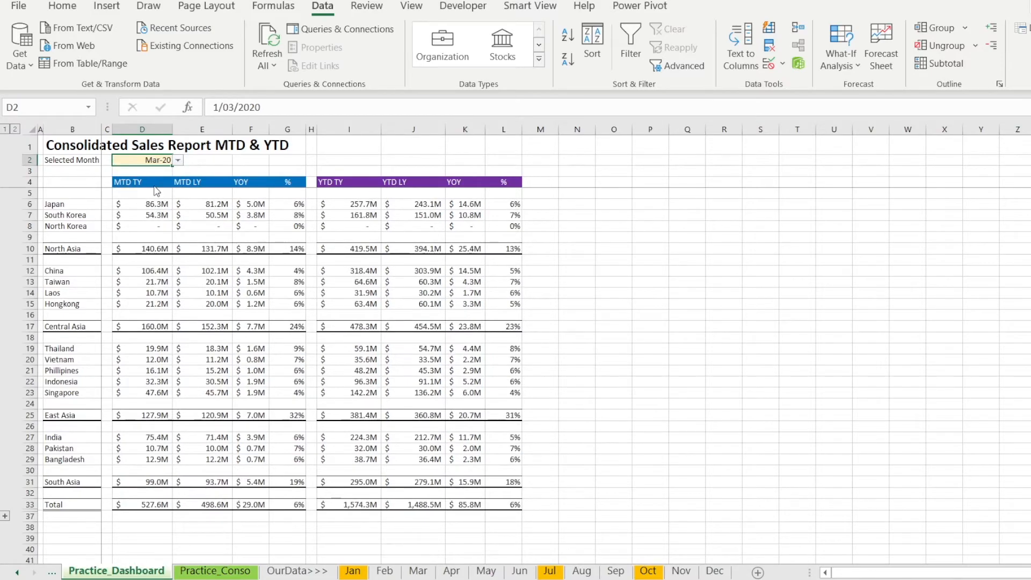
# Step: Set the Selected Month in D2 of the dashboard to Dec-20
pyautogui.click(178, 160)
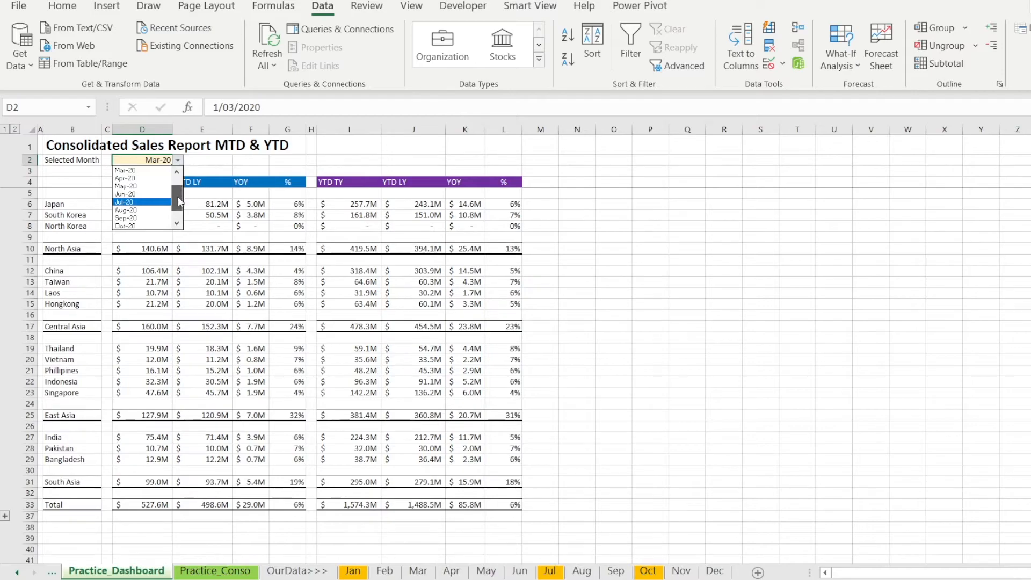
pyautogui.moveTo(179, 200); pyautogui.dragTo(179, 220)
pyautogui.click(132, 226)
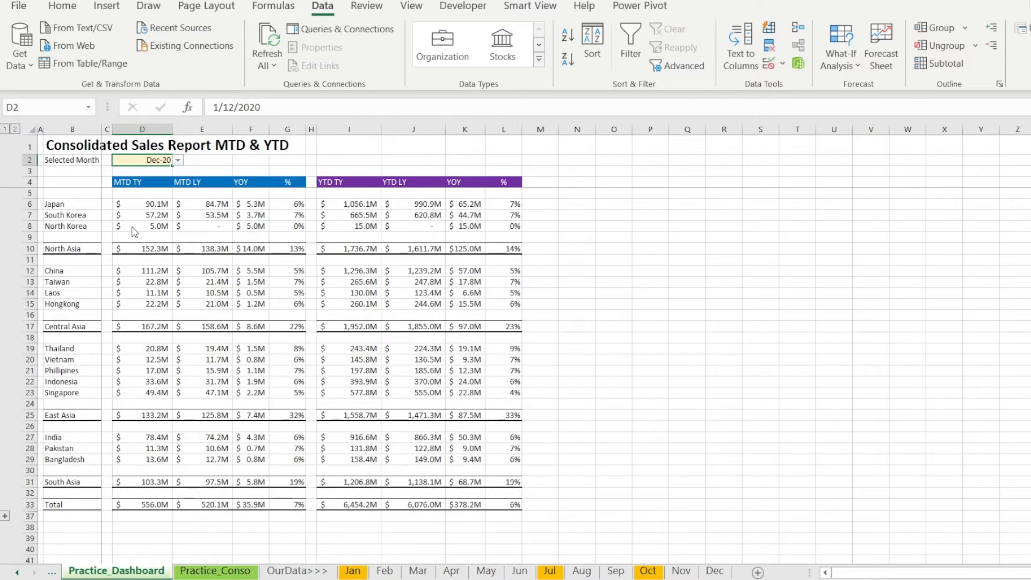
pyautogui.click(286, 160)
pyautogui.click(388, 151)
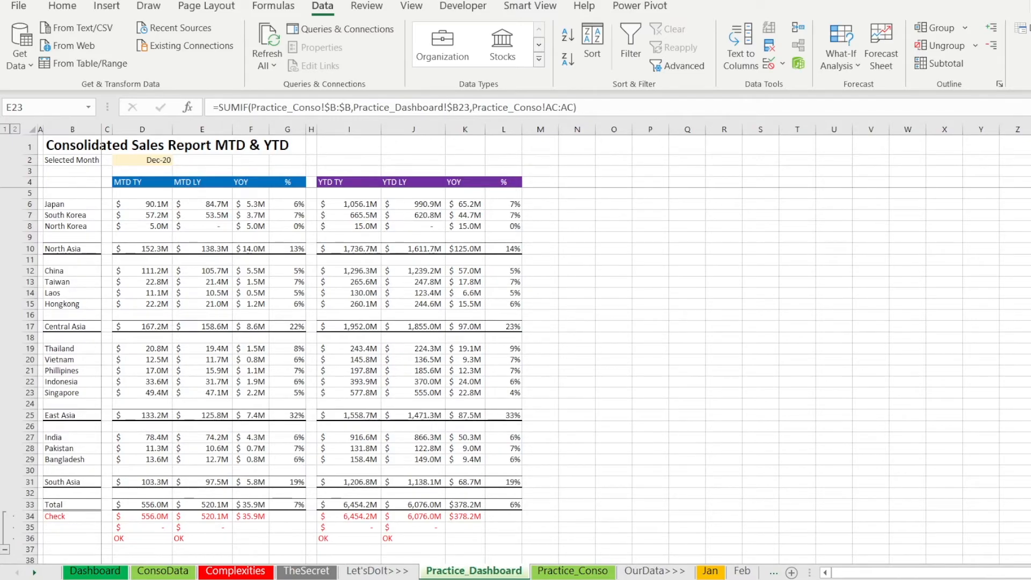
# Step: Compare the country and region groupings in the Jan, Feb and Dec sales reports with those in Practice_Dashboard
pyautogui.click(710, 572)
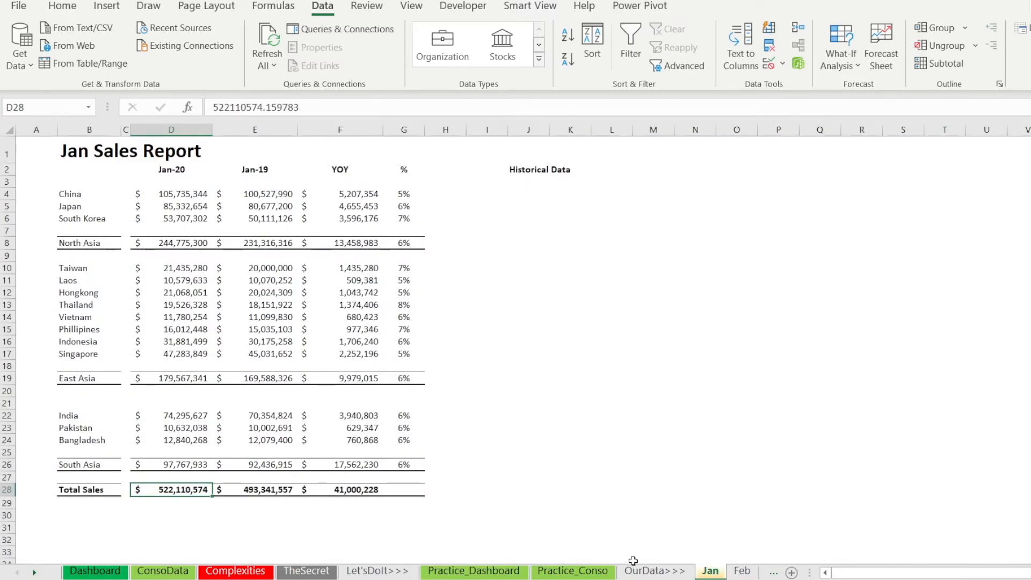
pyautogui.click(742, 572)
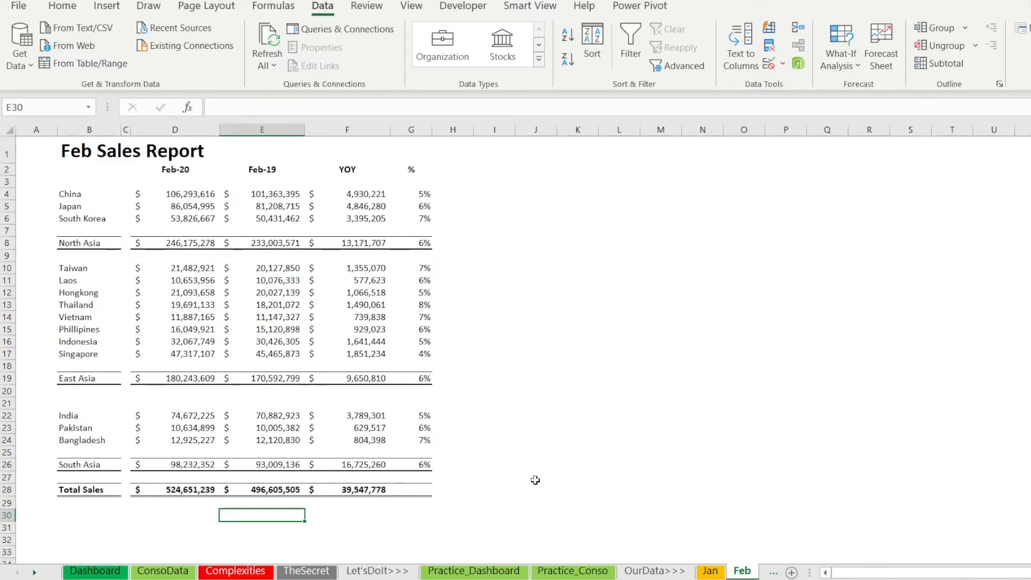
pyautogui.click(463, 571)
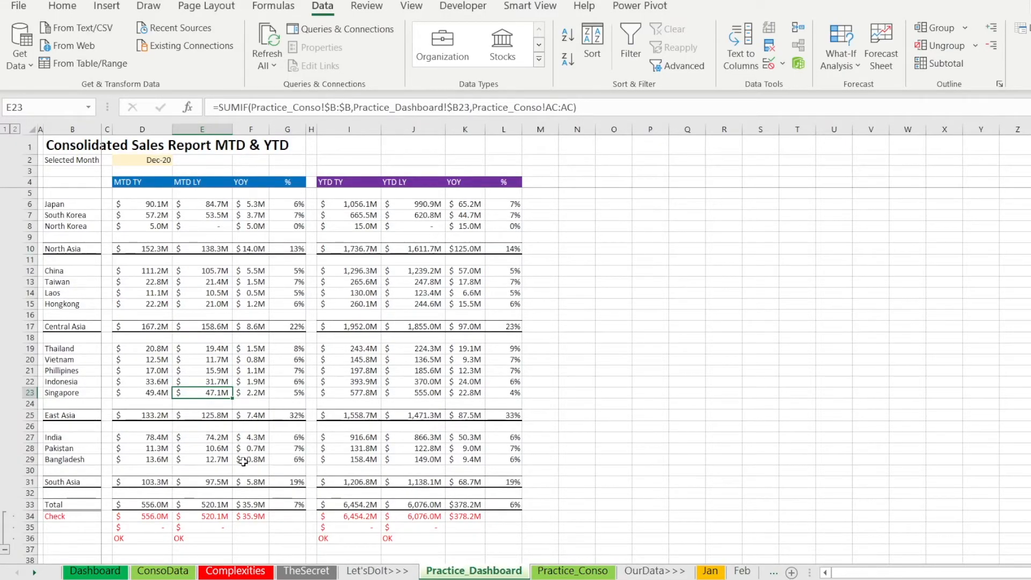
pyautogui.click(34, 573)
pyautogui.click(34, 574)
pyautogui.click(35, 573)
pyautogui.click(34, 574)
pyautogui.click(715, 571)
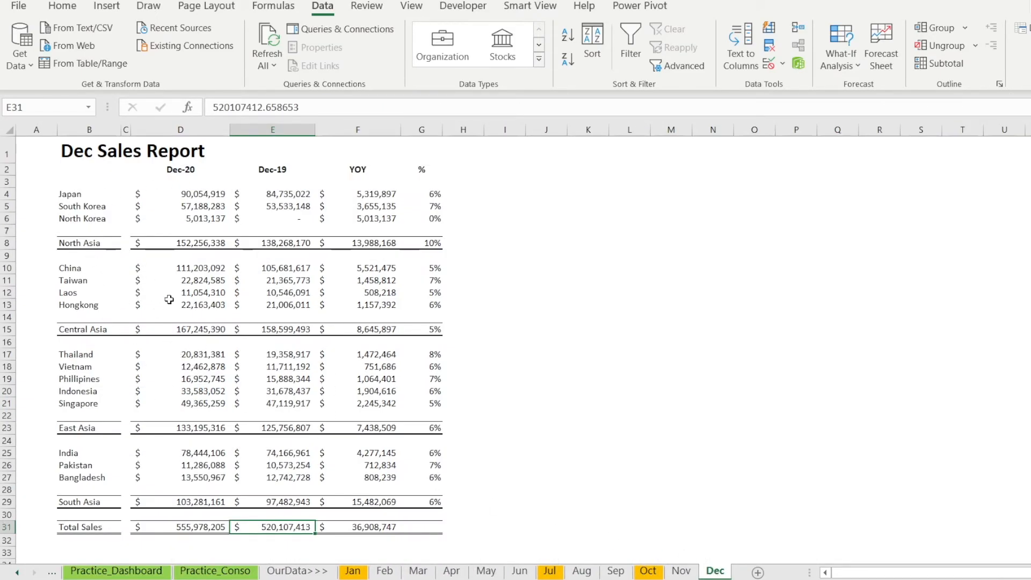
pyautogui.click(87, 196)
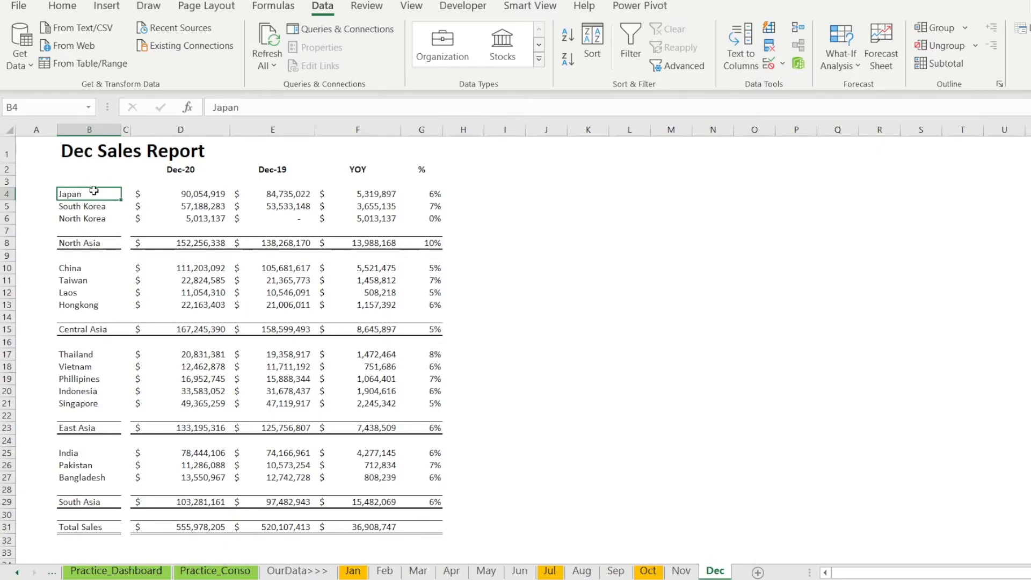
pyautogui.click(353, 571)
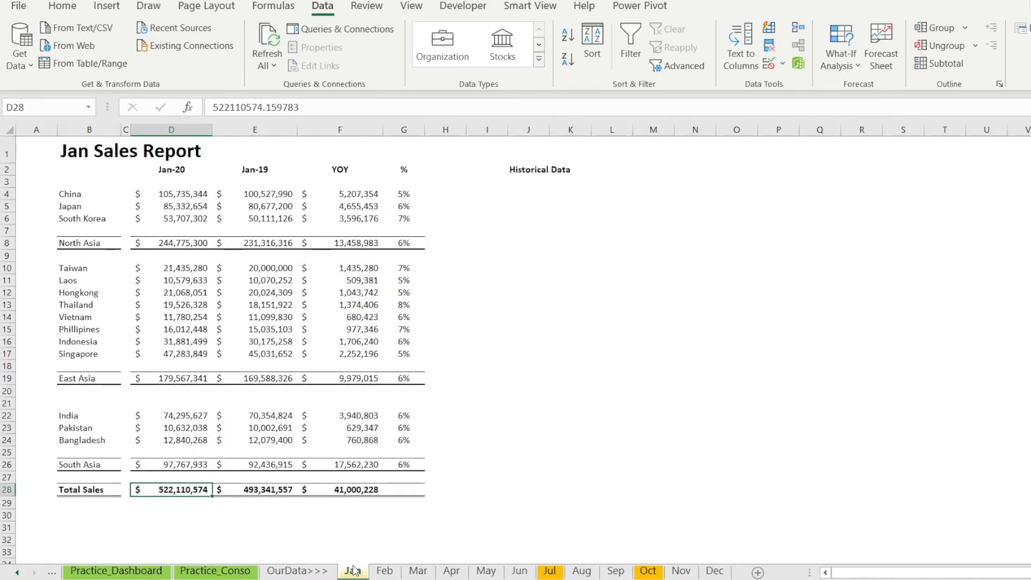
pyautogui.click(86, 200)
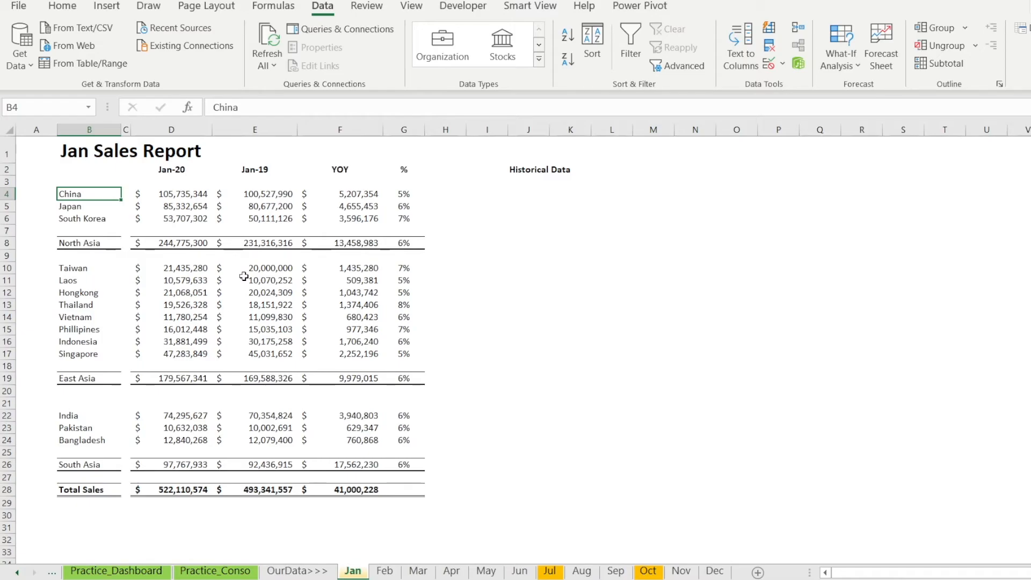
# Step: In Practice_Conso, change the region mapping of Indonesia and Singapore in A20:A21 to South East Asia
pyautogui.click(215, 570)
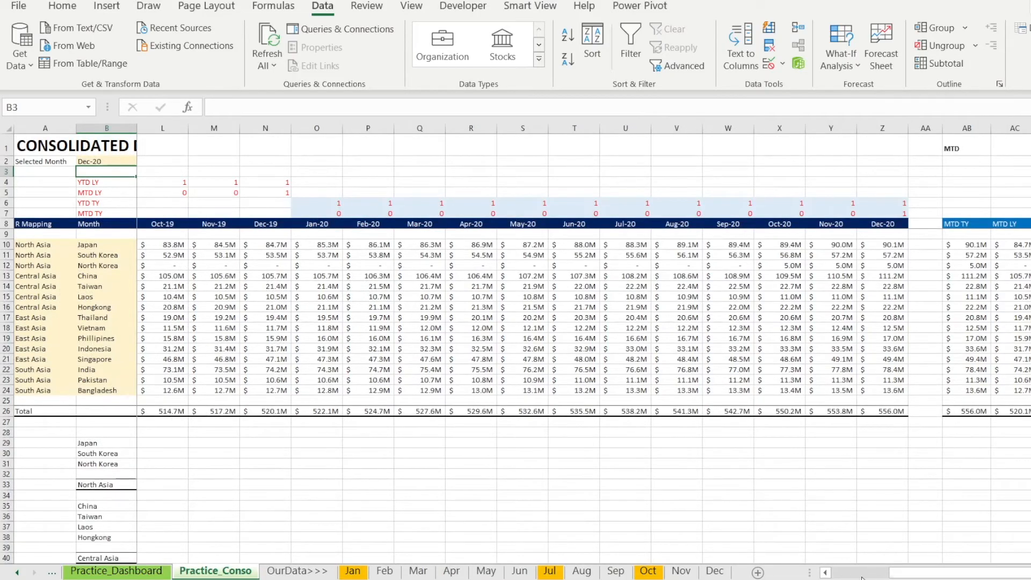
pyautogui.click(825, 574)
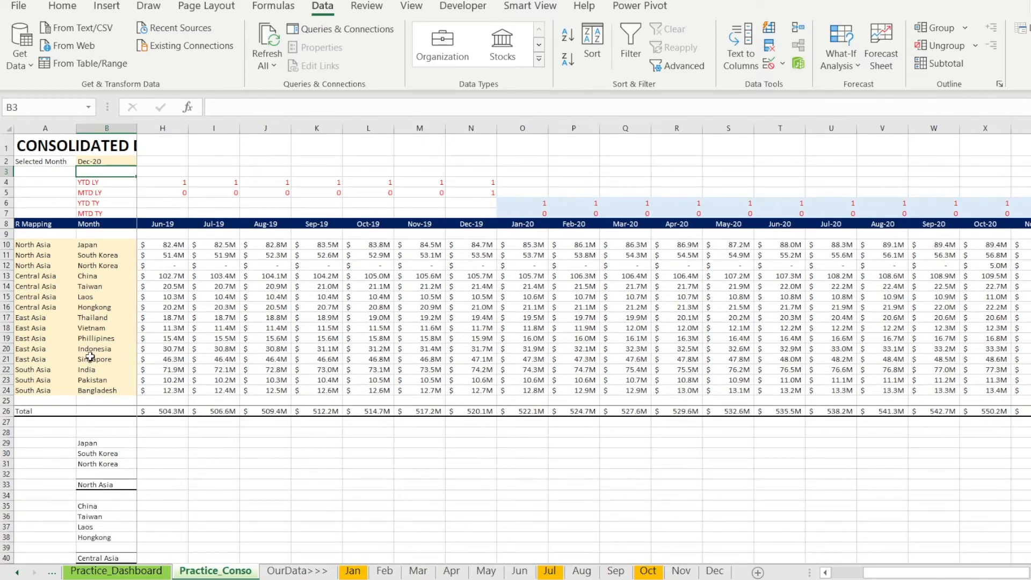
pyautogui.click(54, 348)
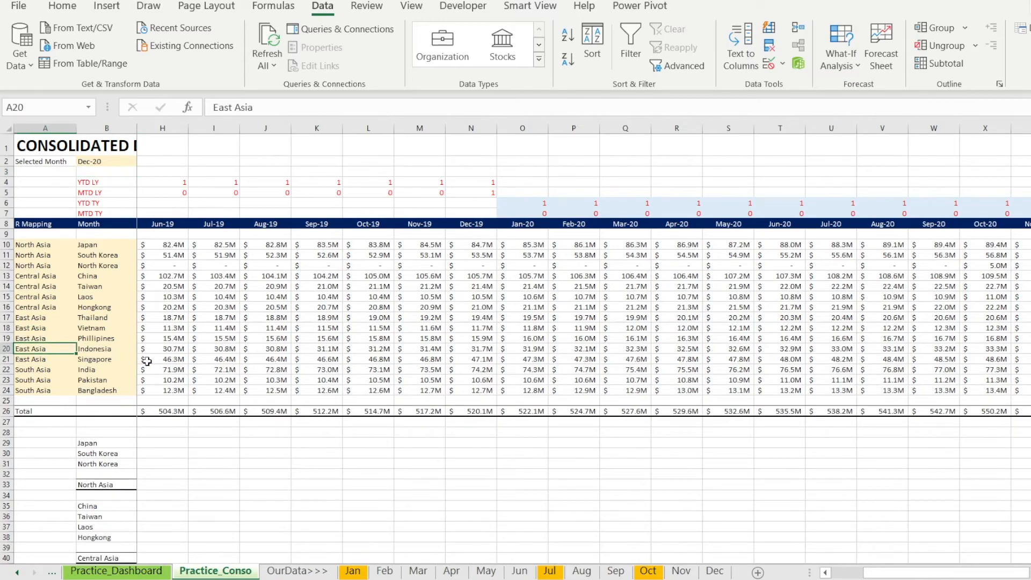
pyautogui.write('Eas')
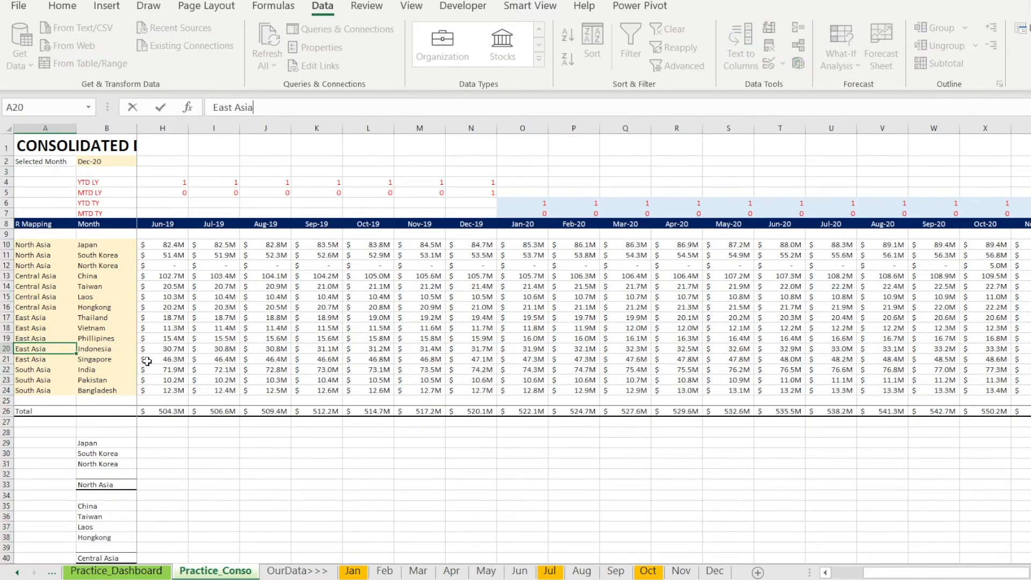
pyautogui.press('BackSpace')
pyautogui.press('BackSpace')
pyautogui.press('BackSpace')
pyautogui.write('South East Asia')
pyautogui.press('Return')
pyautogui.press('Up')
pyautogui.hotkey('ctrl', 'c')
pyautogui.press('Down')
pyautogui.hotkey('ctrl', 'v')
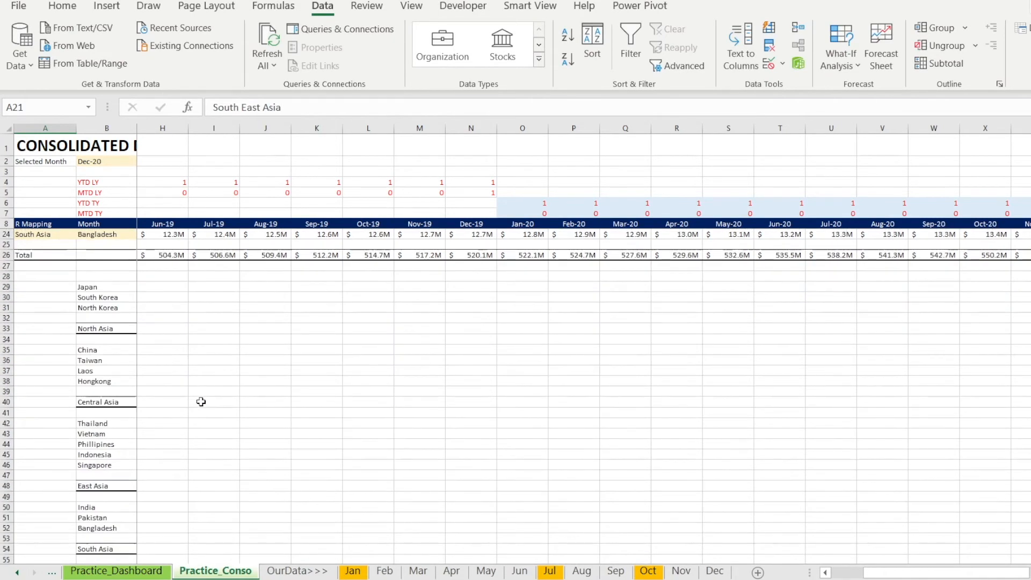
pyautogui.moveTo(51, 349); pyautogui.dragTo(53, 359)
# Step: On Practice_Dashboard, copy rows 22:26, from Indonesia through the row below the East Asia subtotal, and insert them above the India row
pyautogui.click(128, 569)
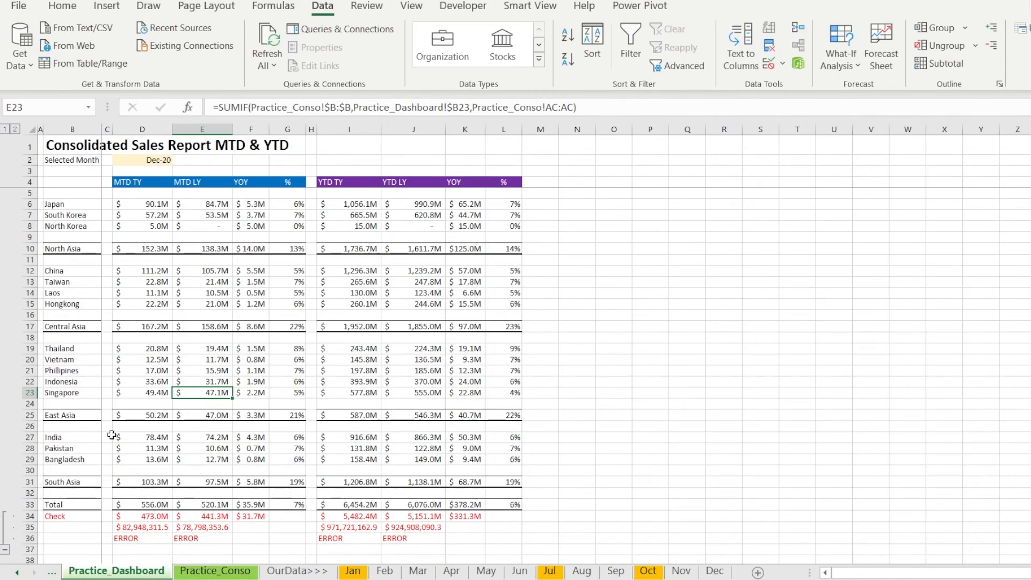
pyautogui.click(56, 436)
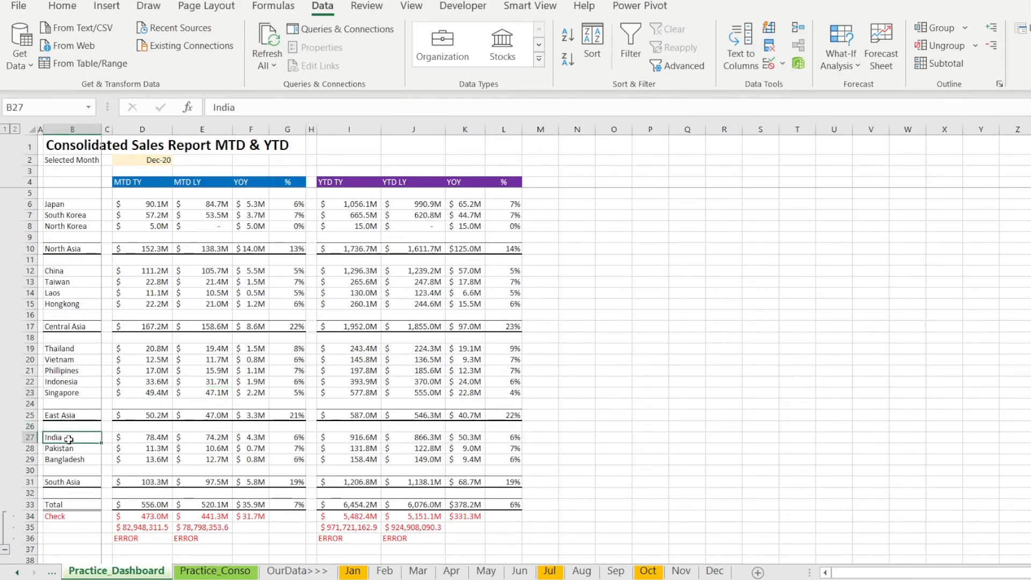
pyautogui.moveTo(64, 383); pyautogui.dragTo(65, 395)
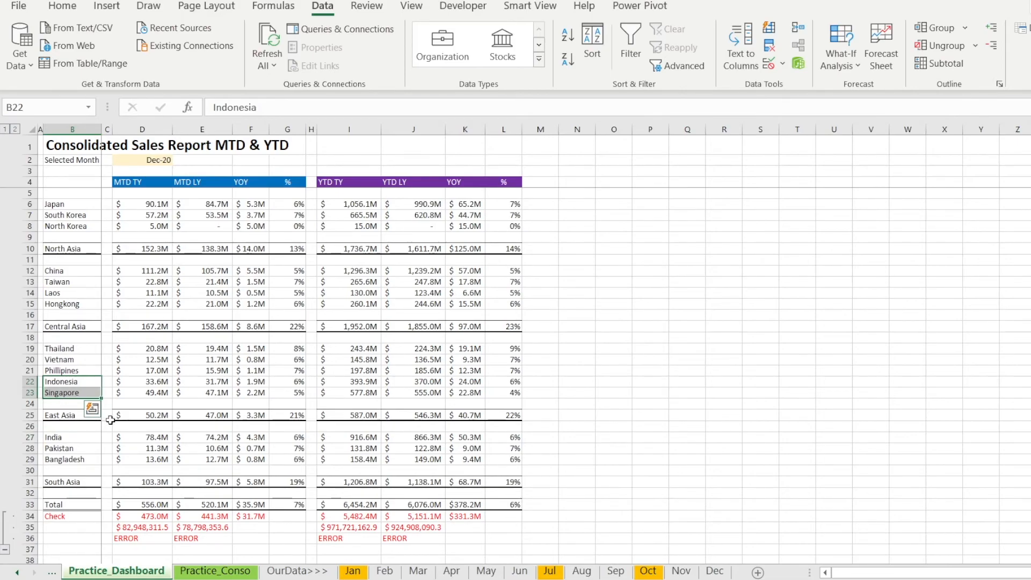
pyautogui.moveTo(28, 382); pyautogui.dragTo(30, 425)
pyautogui.hotkey('ctrl', 'c')
pyautogui.rightClick(29, 438)
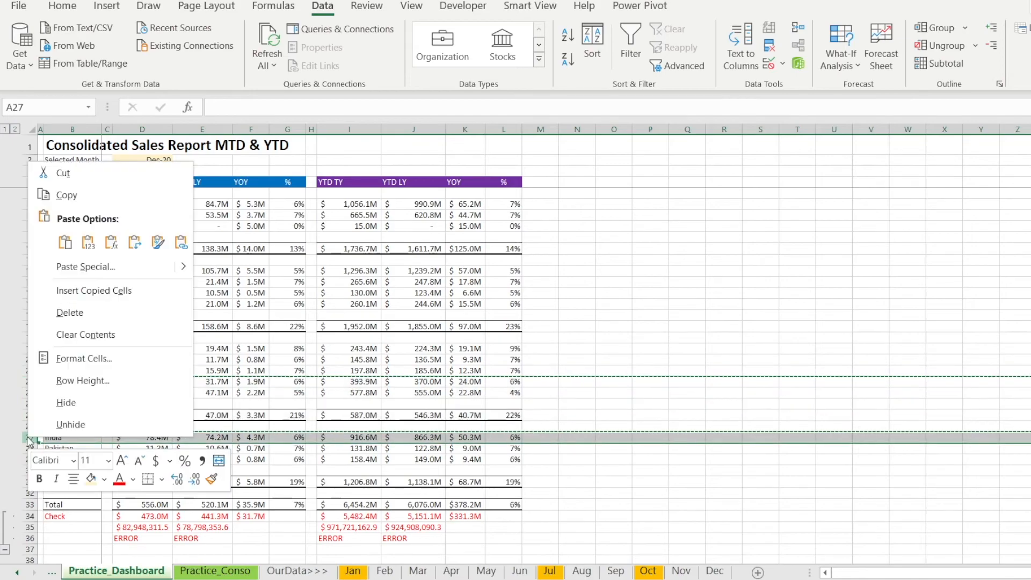
pyautogui.click(95, 291)
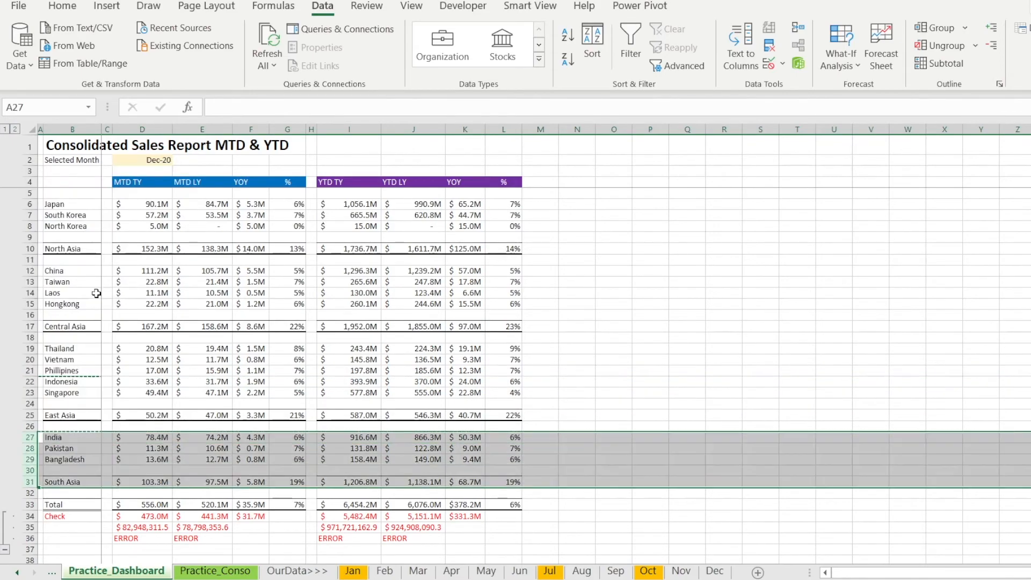
# Step: Delete the original Indonesia and Singapore rows 22:23 from the East Asia block
pyautogui.moveTo(28, 382); pyautogui.dragTo(24, 392)
pyautogui.rightClick(24, 392)
pyautogui.click(64, 265)
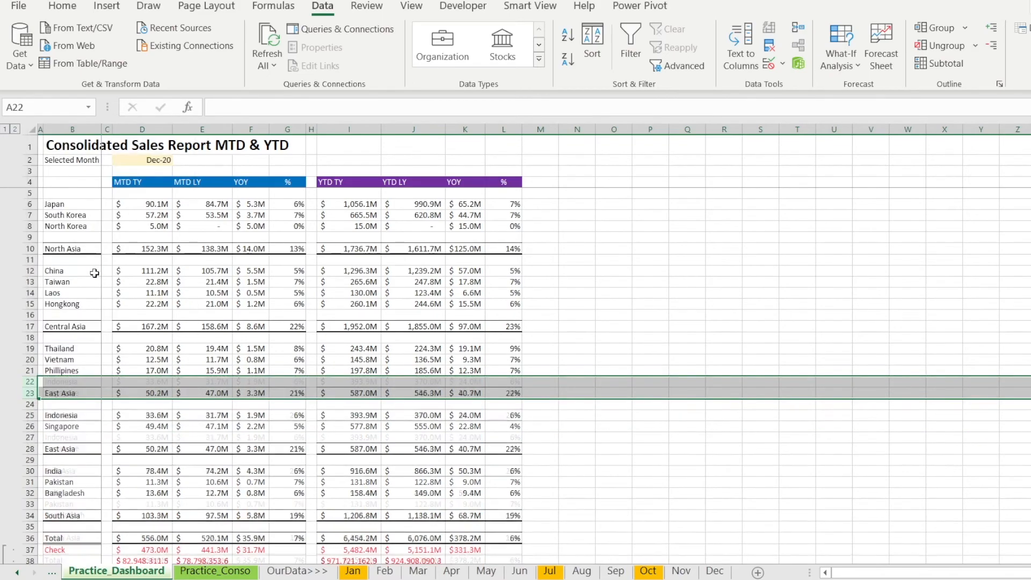
# Step: Rename the duplicated East Asia subtotal in B28 as South East Asia
pyautogui.click(75, 448)
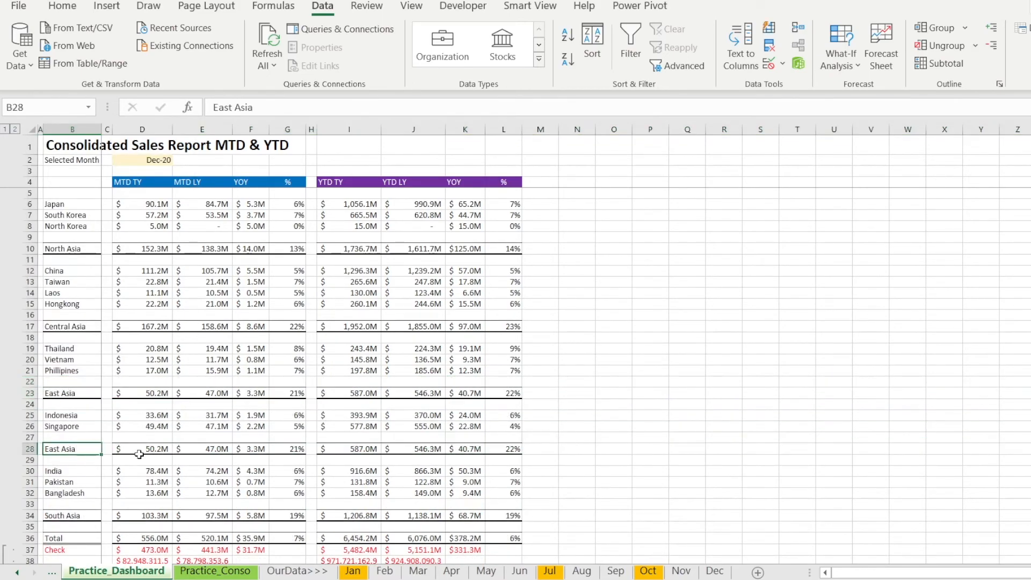
pyautogui.write('South East A')
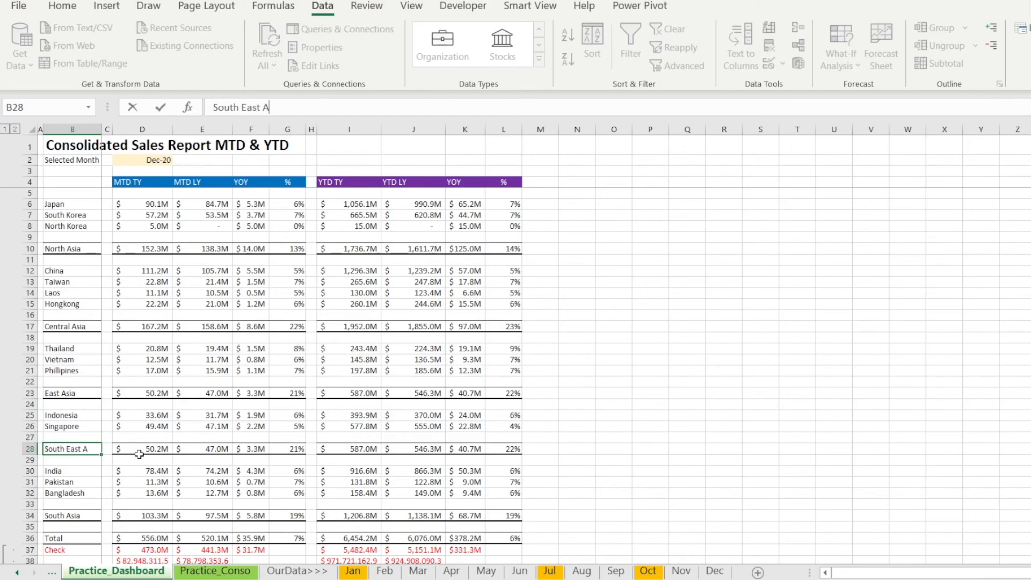
pyautogui.press('Return')
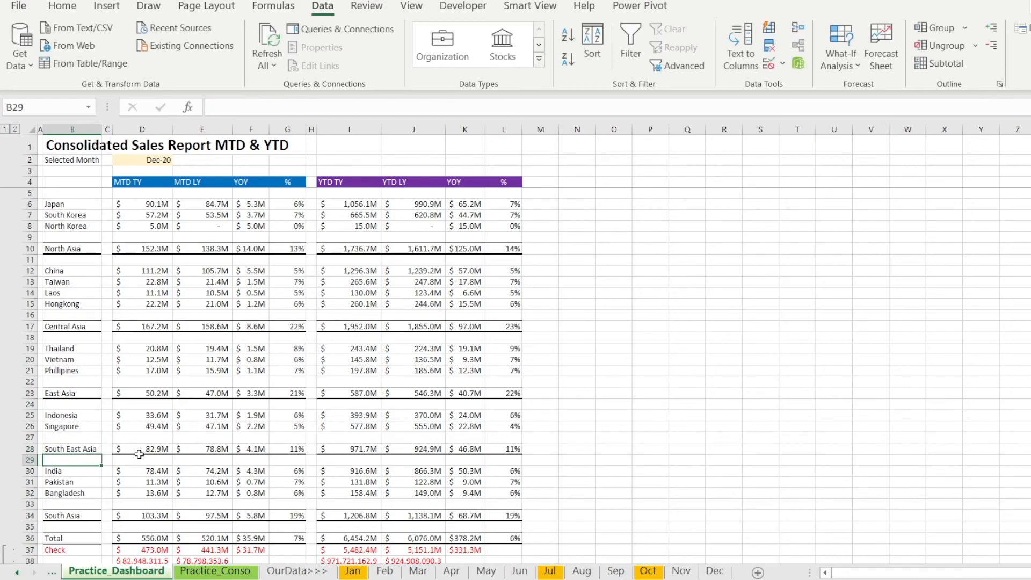
# Step: Add the South East Asia subtotal to the MTD TY check in D37, making the formula =SUM(D34,D23,D17,D10,D28)
pyautogui.scroll(-2, 139, 455)
pyautogui.doubleClick(140, 484)
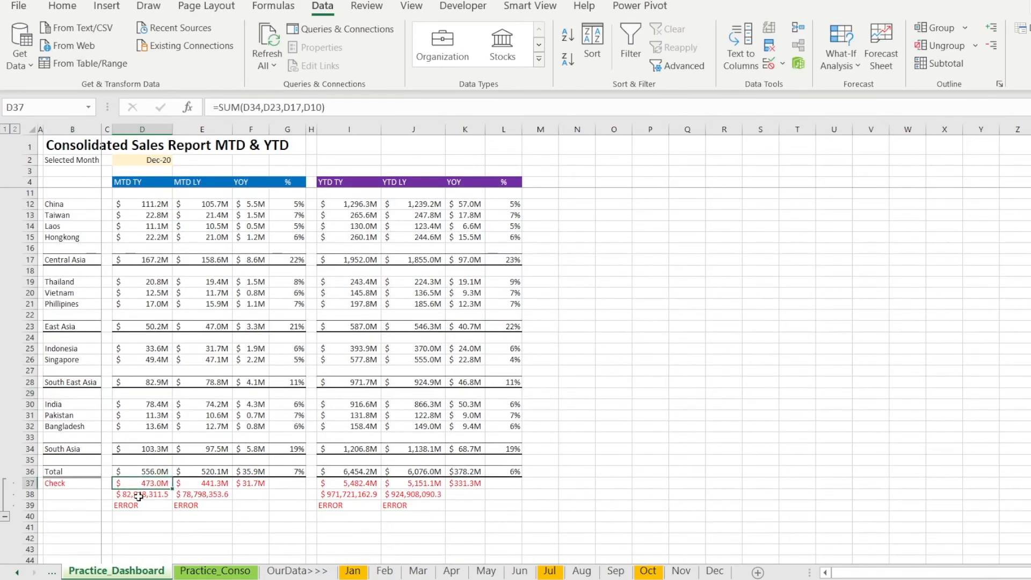
pyautogui.click(333, 119)
pyautogui.press('BackSpace')
pyautogui.write(',')
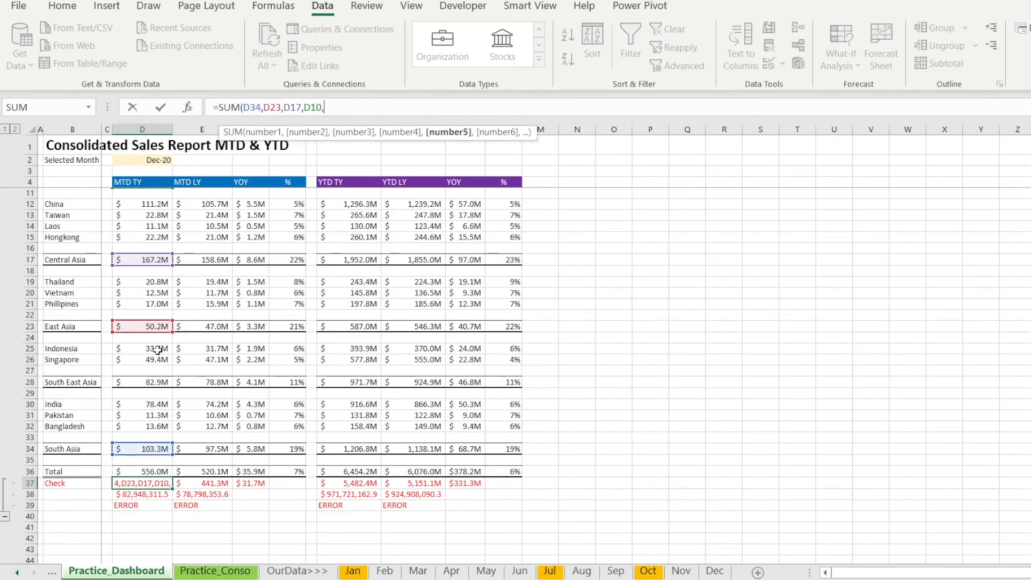
pyautogui.click(134, 381)
pyautogui.write(')')
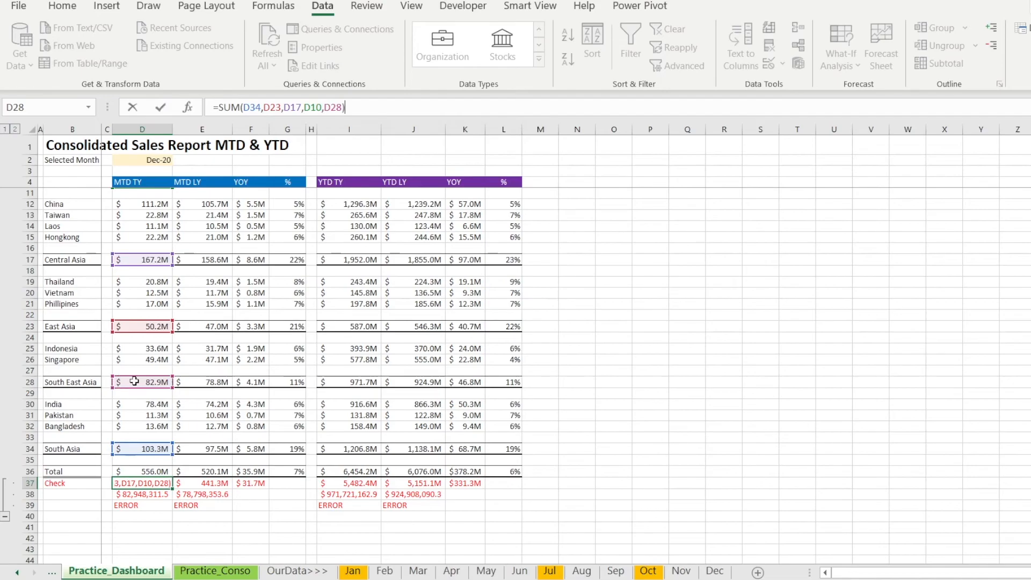
pyautogui.press('Return')
# Step: Copy the check cells D37:D38 to the MTD LY, YTD TY and YTD LY columns (E, I and J)
pyautogui.press('Up')
pyautogui.hotkey('ctrl', 'c')
pyautogui.press('Right')
pyautogui.hotkey('ctrl', 'v')
pyautogui.press('Right')
pyautogui.press('Right')
pyautogui.press('Right')
pyautogui.press('Right')
pyautogui.hotkey('ctrl', 'v')
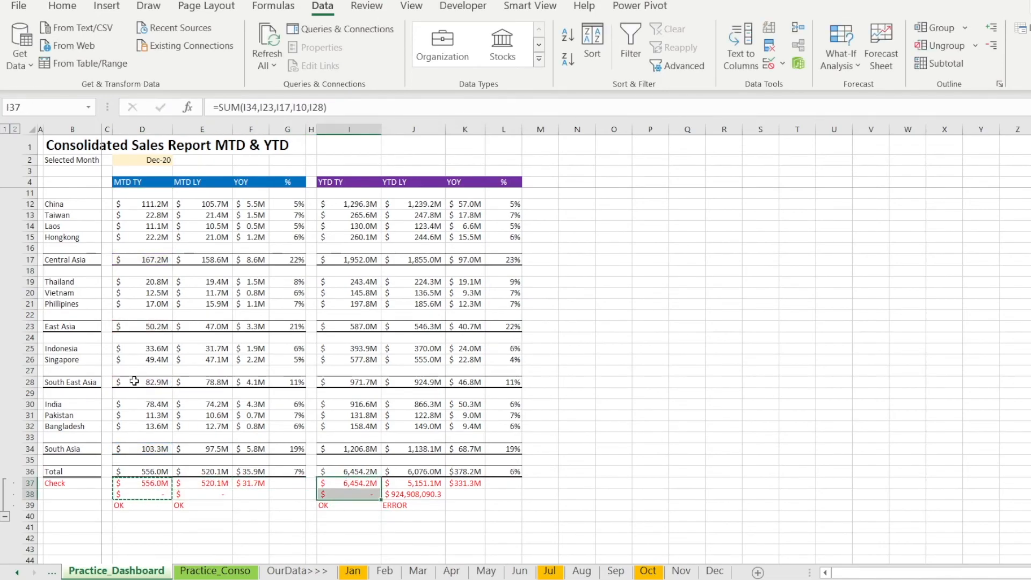
pyautogui.press('Right')
pyautogui.hotkey('ctrl', 'v')
pyautogui.click(142, 528)
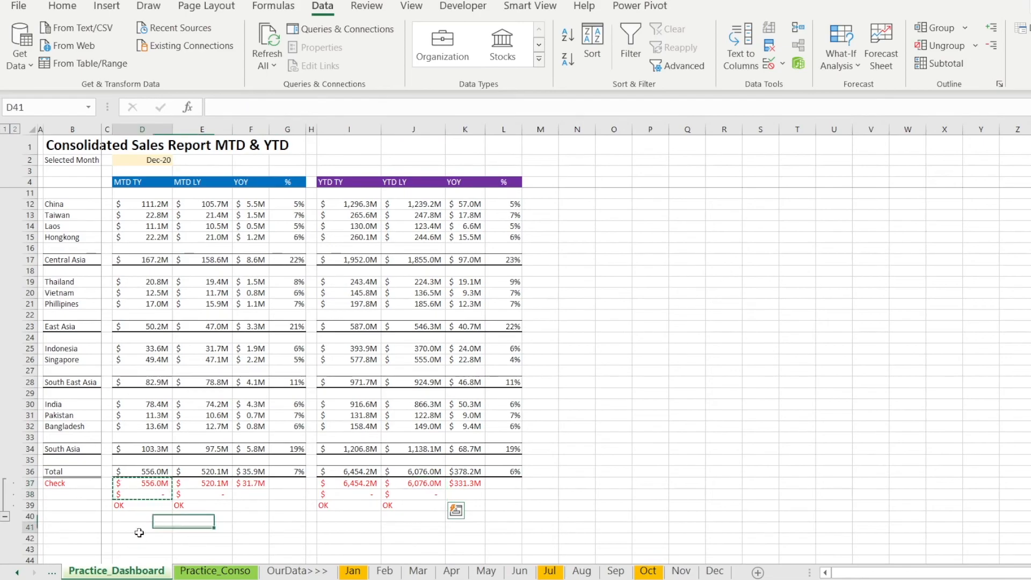
pyautogui.scroll(2, 144, 534)
pyautogui.scroll(-1, 146, 536)
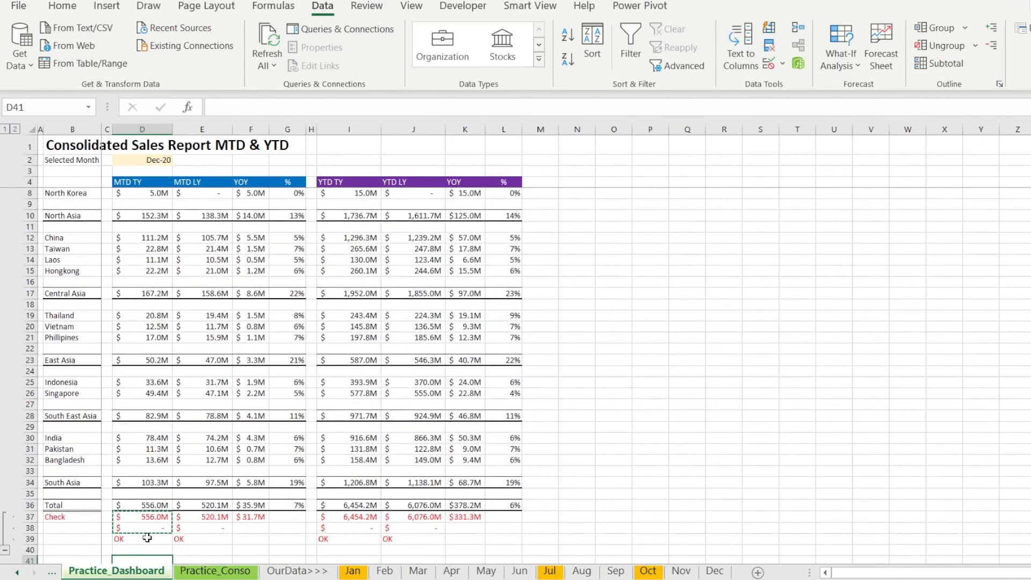
pyautogui.scroll(-1, 150, 540)
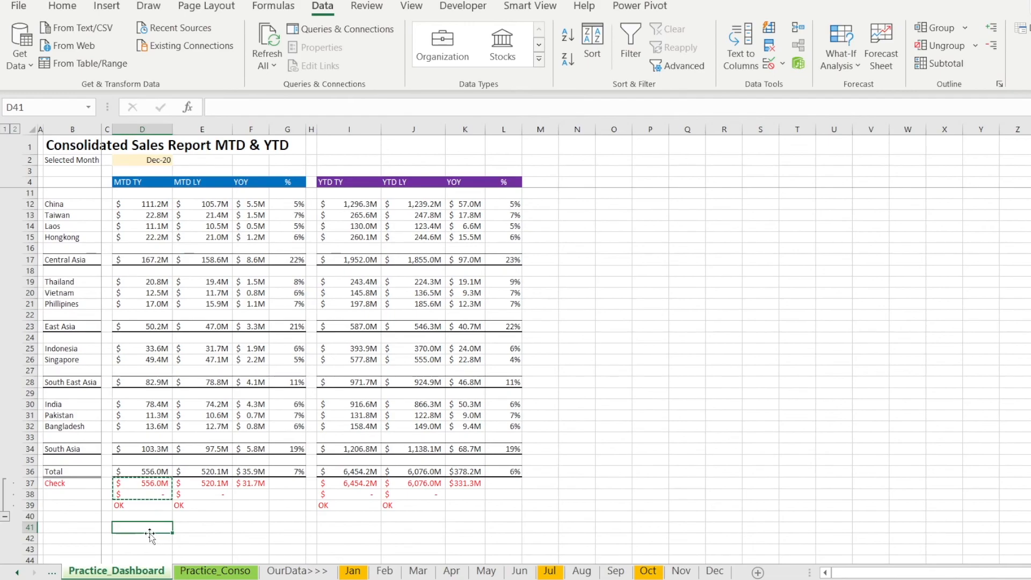
pyautogui.scroll(1, 150, 539)
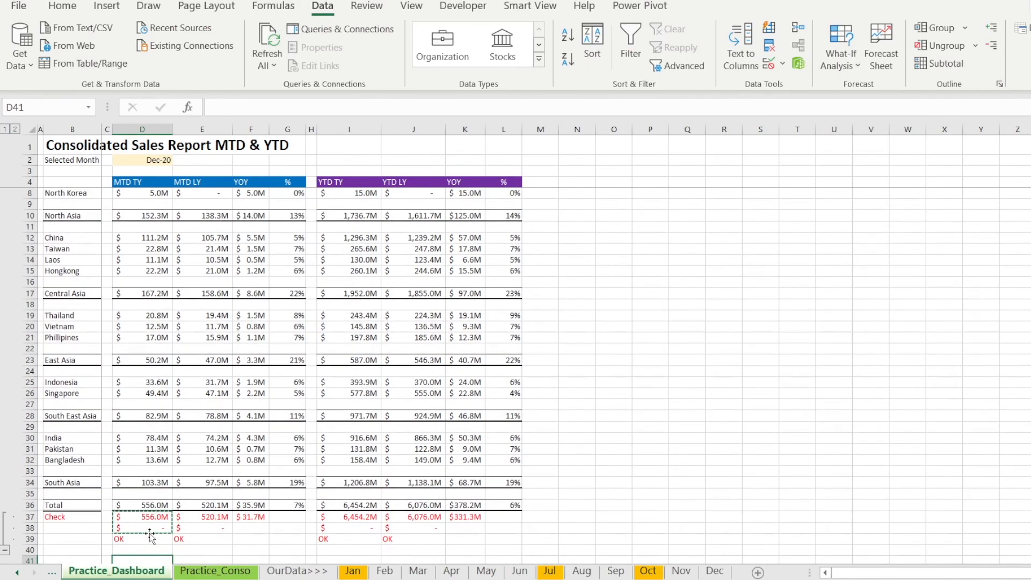